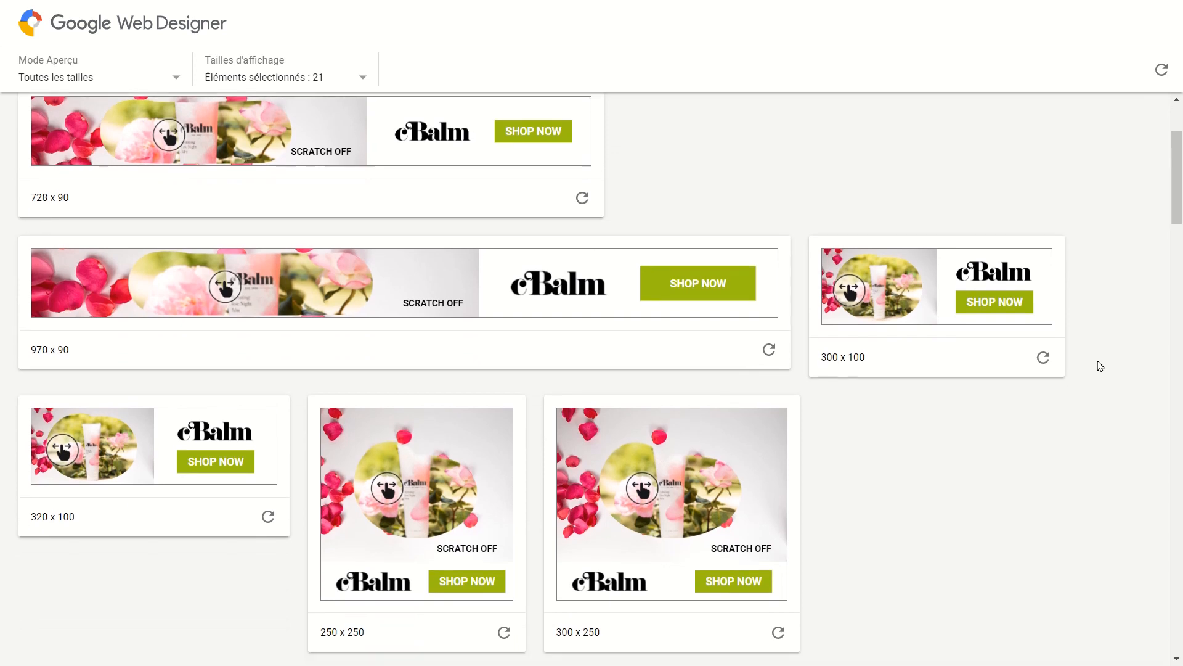
{"action": "mouse_move", "coordinate": [778, 429]}
{"action": "left_mouse_down"}
{"action": "mouse_move", "coordinate": [693, 446]}
{"action": "mouse_move", "coordinate": [724, 445]}
{"action": "mouse_move", "coordinate": [604, 434]}
{"action": "mouse_move", "coordinate": [624, 415]}
{"action": "mouse_move", "coordinate": [589, 409]}
{"action": "mouse_move", "coordinate": [547, 443]}
{"action": "mouse_move", "coordinate": [619, 481]}
{"action": "mouse_move", "coordinate": [739, 471]}
{"action": "mouse_move", "coordinate": [702, 492]}
{"action": "mouse_move", "coordinate": [790, 453]}
{"action": "mouse_move", "coordinate": [776, 478]}
{"action": "mouse_move", "coordinate": [742, 493]}
{"action": "left_mouse_up"}
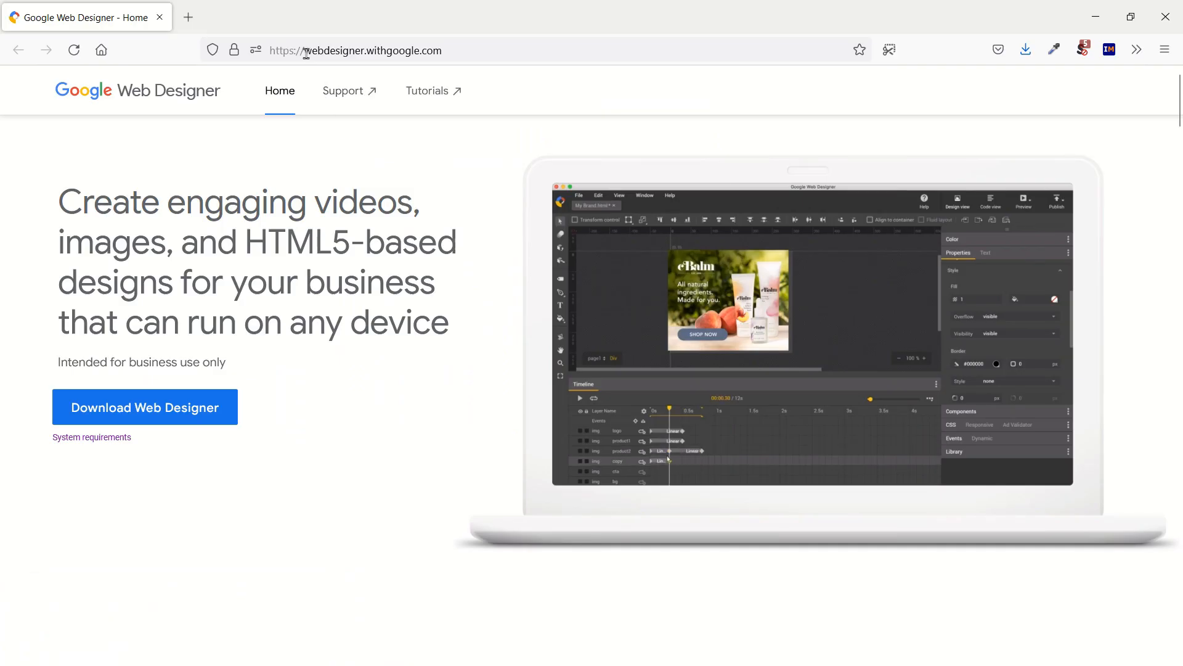
{"action": "left_click_drag", "start_coordinate": [304, 52], "coordinate": [445, 49]}
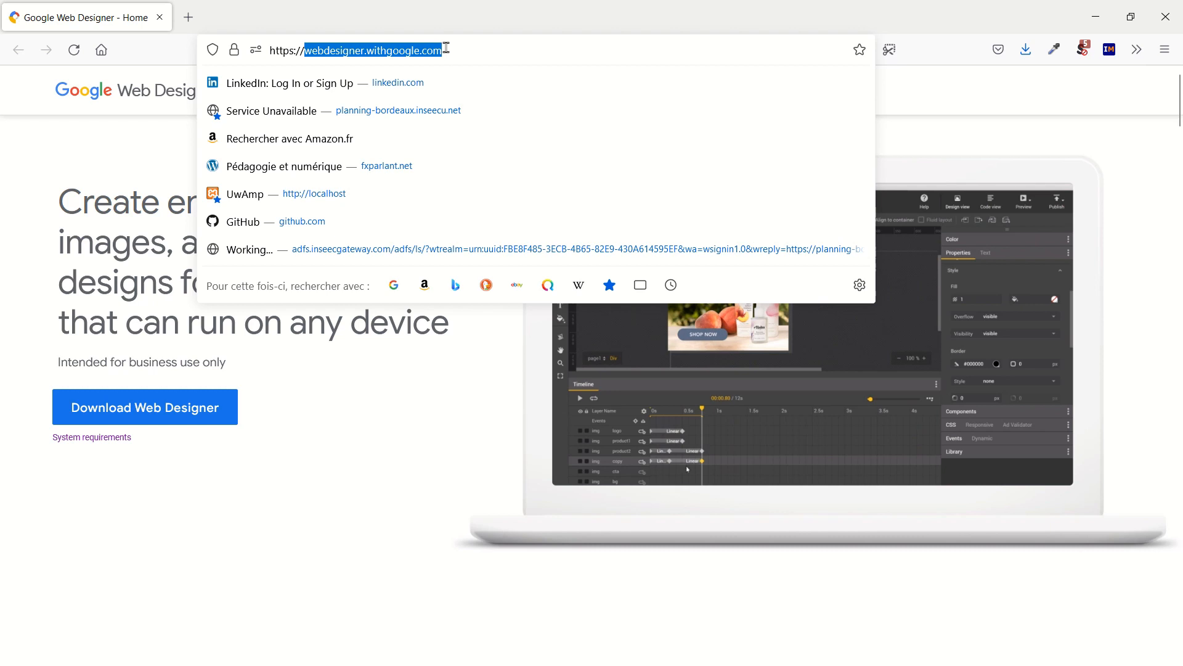
{"action": "left_click", "coordinate": [362, 484]}
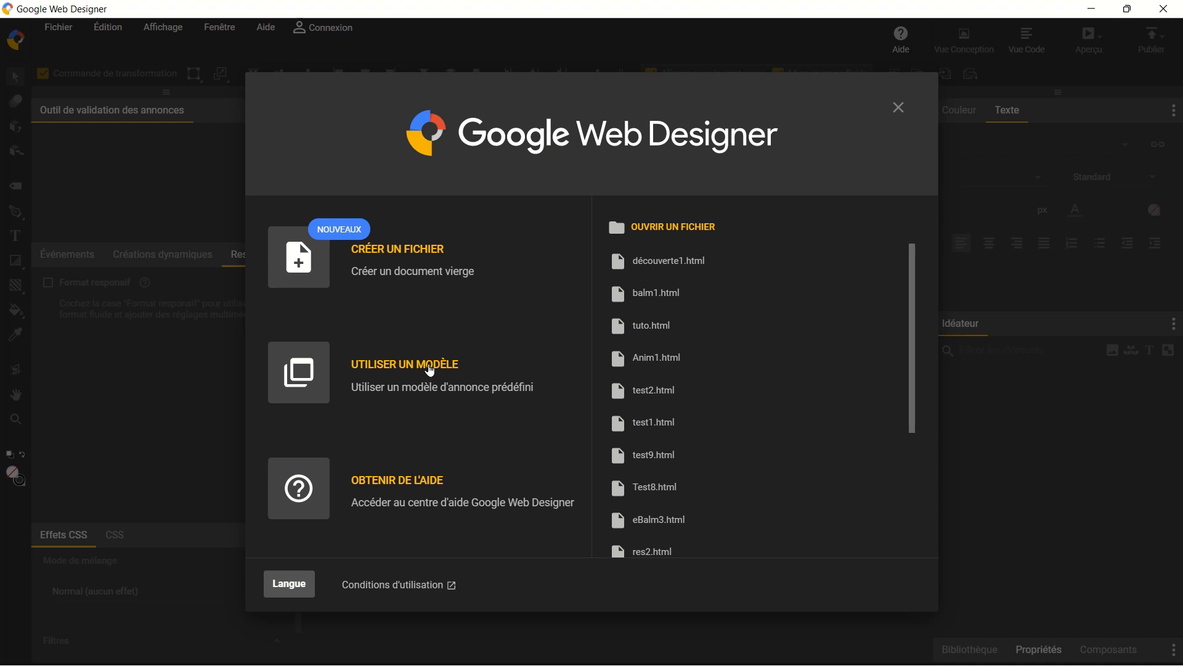
Step: Create a responsive easy-mode file named test3 from the Static Responsive Banner for Common Sizes template
{"action": "left_click", "coordinate": [430, 370]}
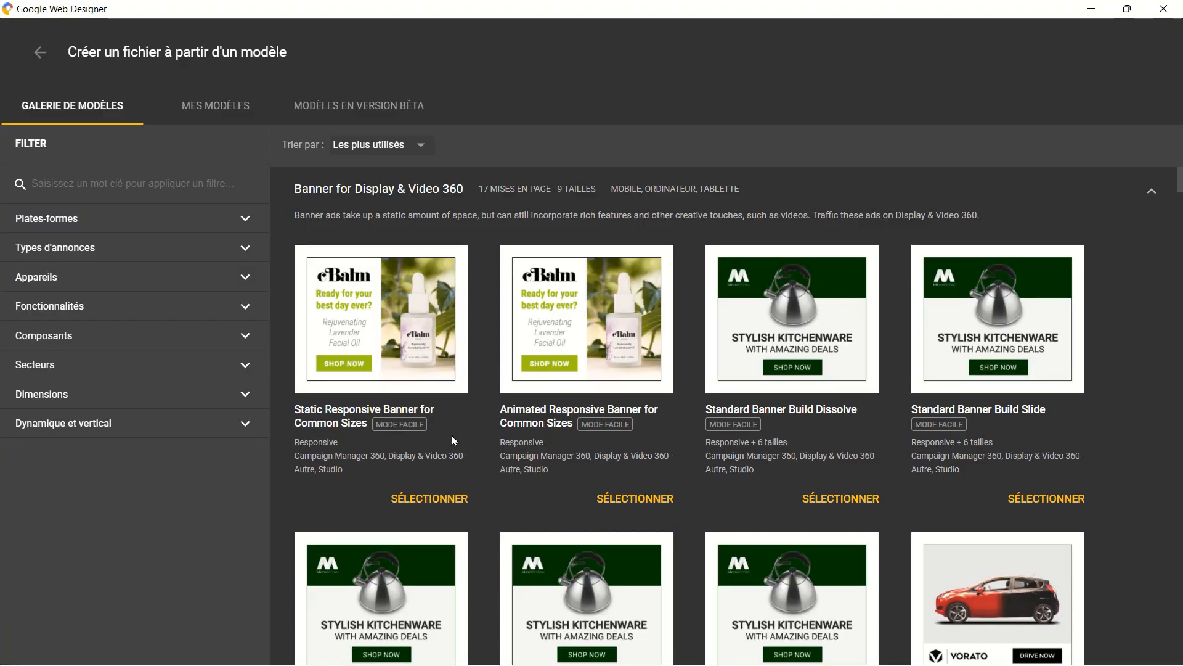
{"action": "scroll", "coordinate": [641, 494], "scroll_direction": "down", "scroll_amount": 7}
{"action": "scroll", "coordinate": [641, 494], "scroll_direction": "down", "scroll_amount": 2}
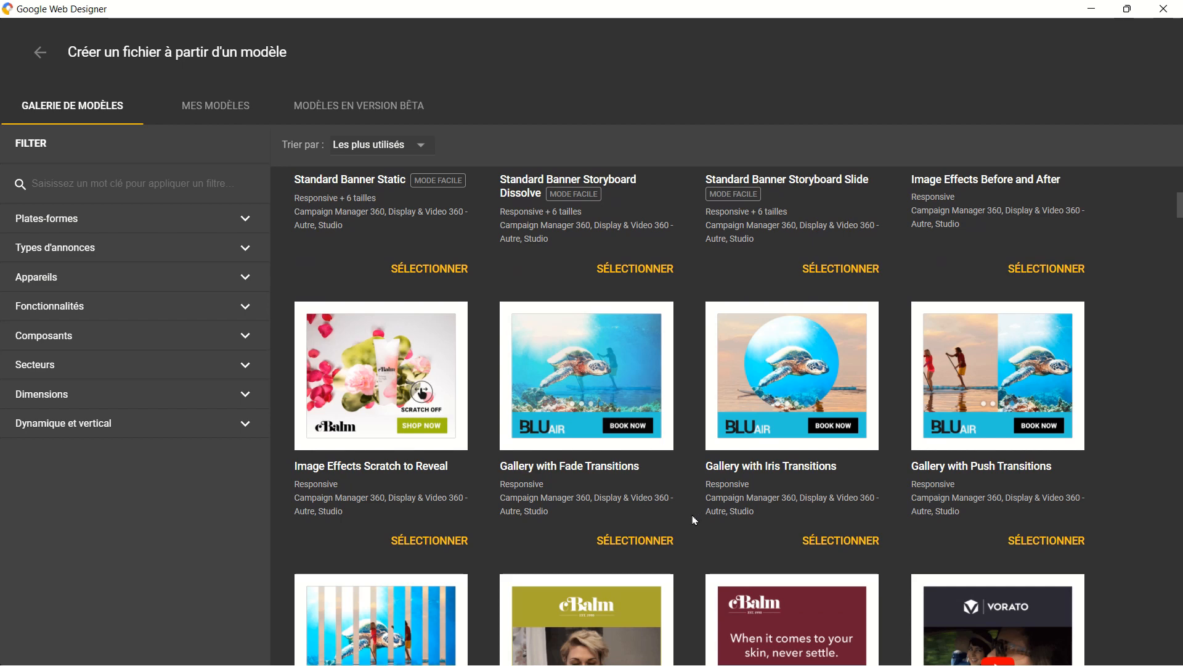
{"action": "scroll", "coordinate": [694, 520], "scroll_direction": "down", "scroll_amount": 1}
{"action": "scroll", "coordinate": [695, 520], "scroll_direction": "up", "scroll_amount": 10}
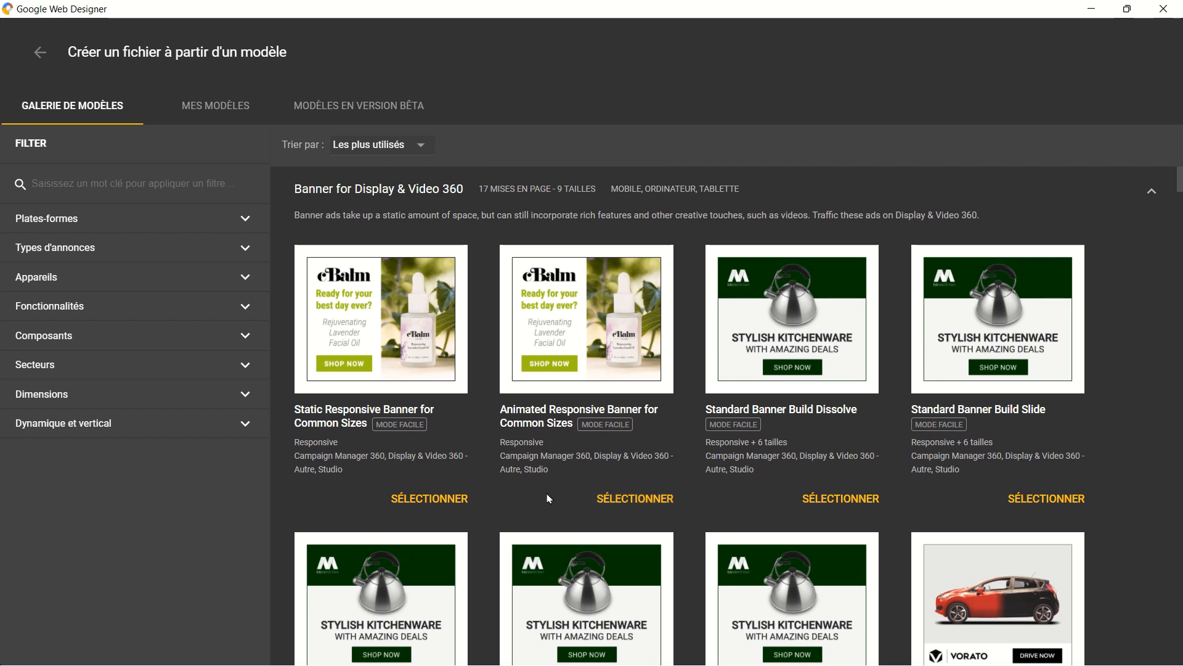
{"action": "left_click", "coordinate": [430, 499]}
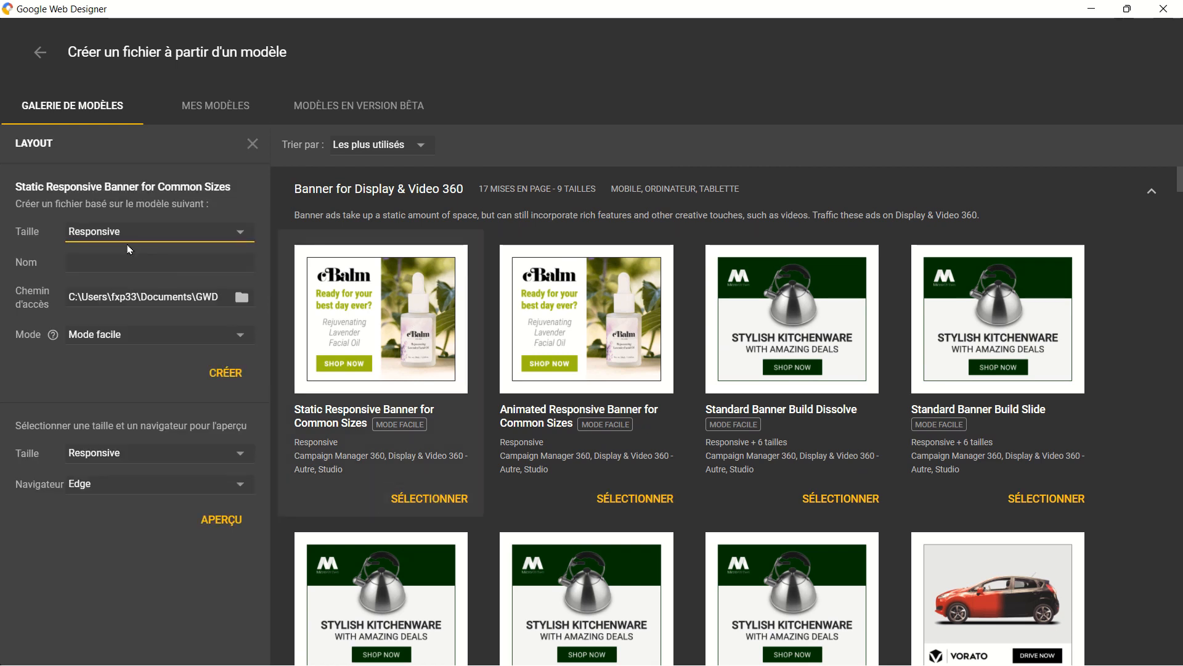
{"action": "left_click", "coordinate": [124, 261]}
{"action": "left_click", "coordinate": [240, 379]}
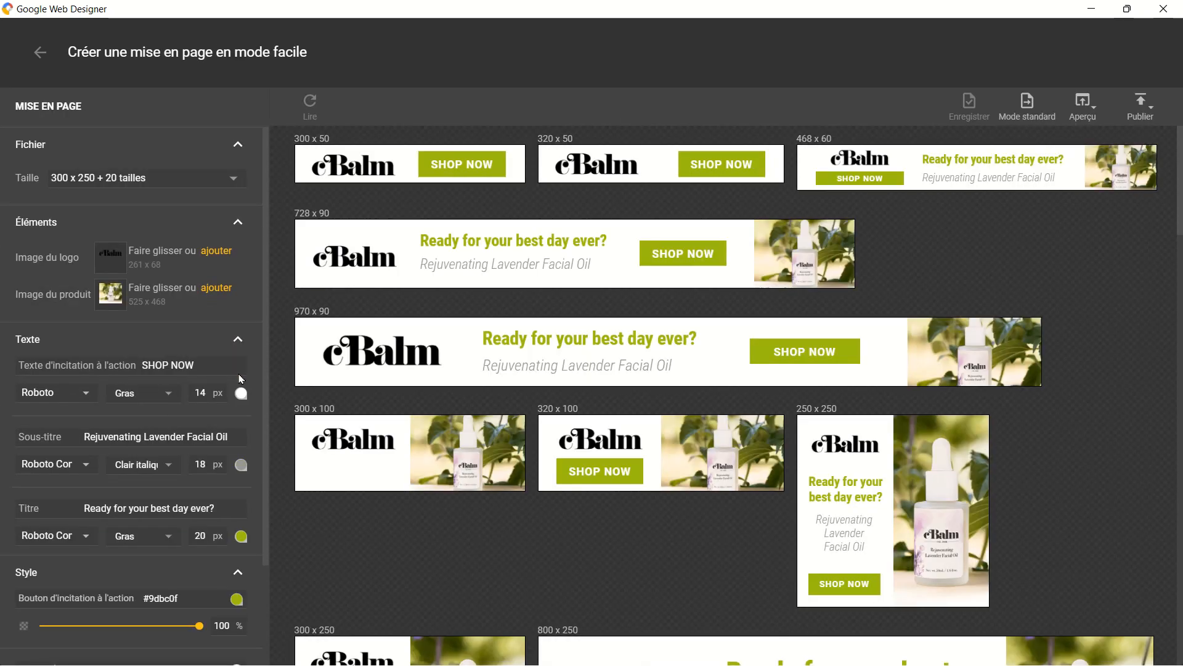
Step: Change the call-to-action text of the banners to ACHETER
{"action": "scroll", "coordinate": [240, 379], "scroll_direction": "down", "scroll_amount": 1}
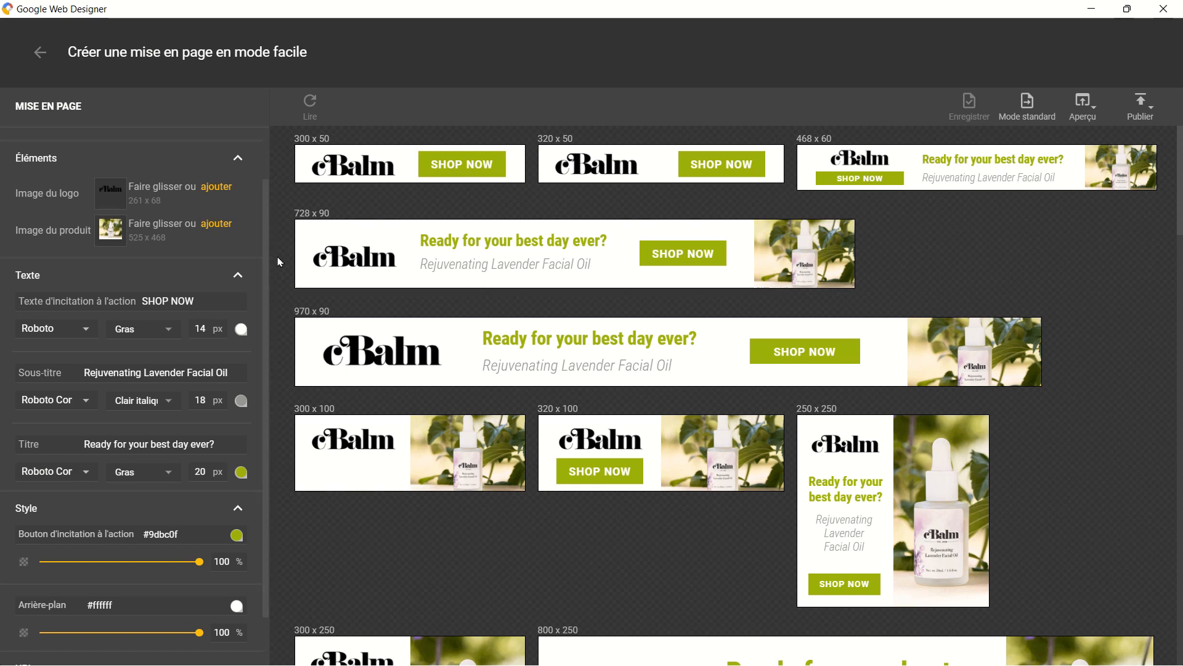
{"action": "mouse_move", "coordinate": [349, 270]}
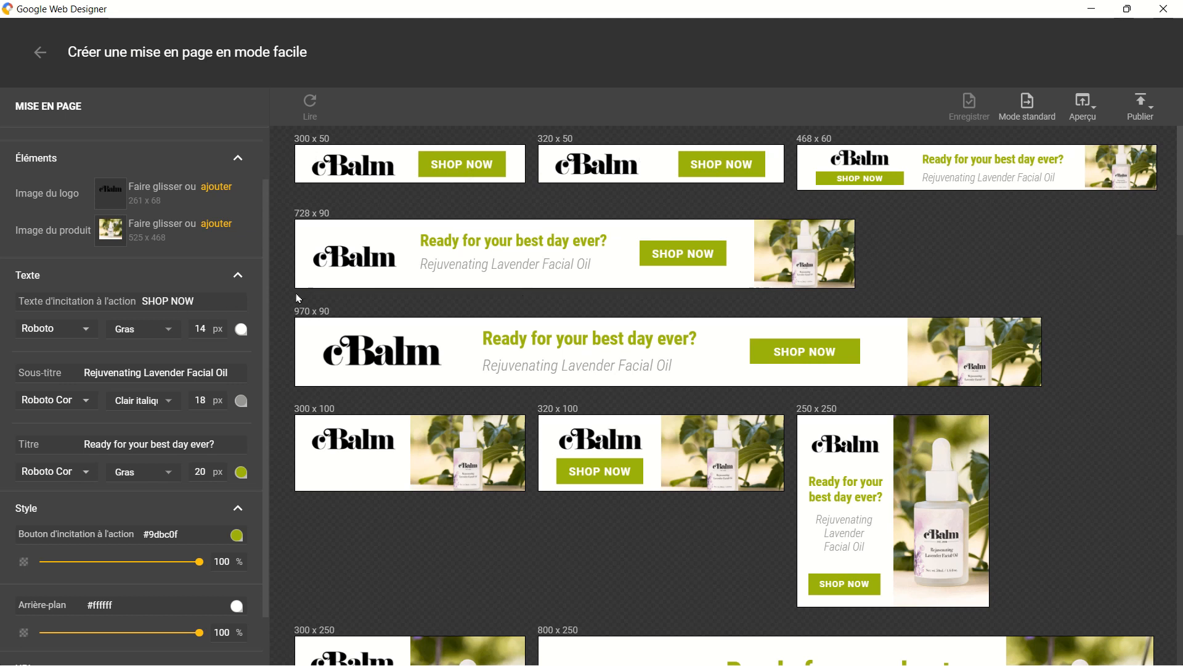
{"action": "left_click", "coordinate": [199, 307]}
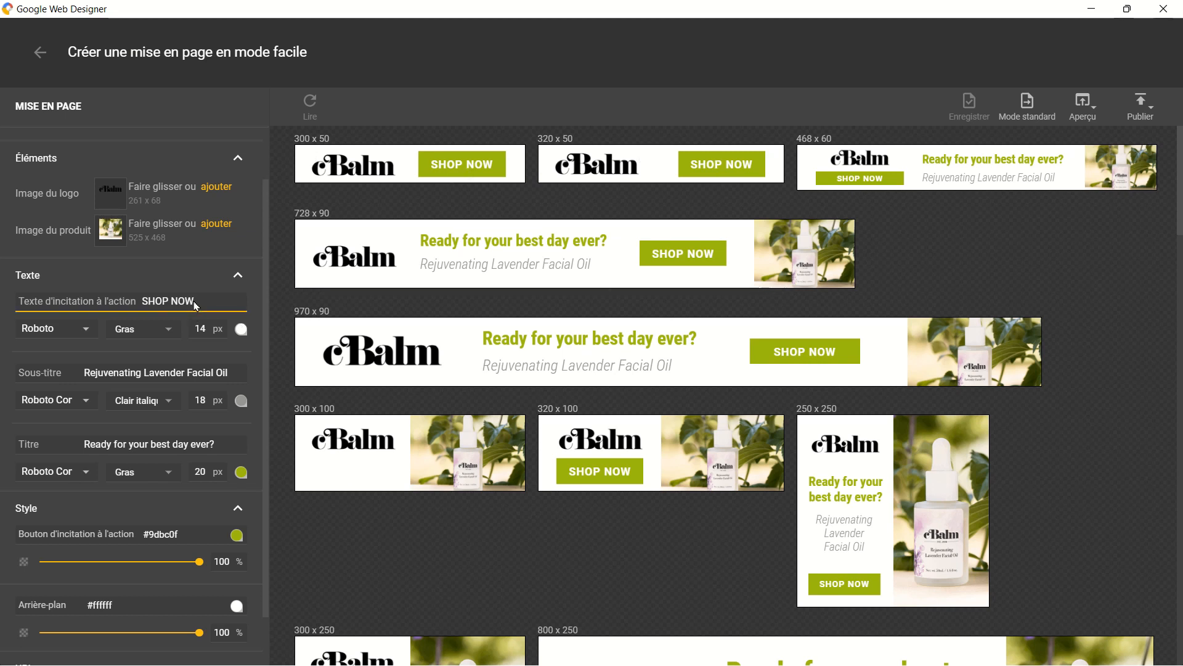
{"action": "key", "text": "BackSpace"}
{"action": "key", "text": "BackSpace"}
{"action": "key", "text": "BackSpace"}
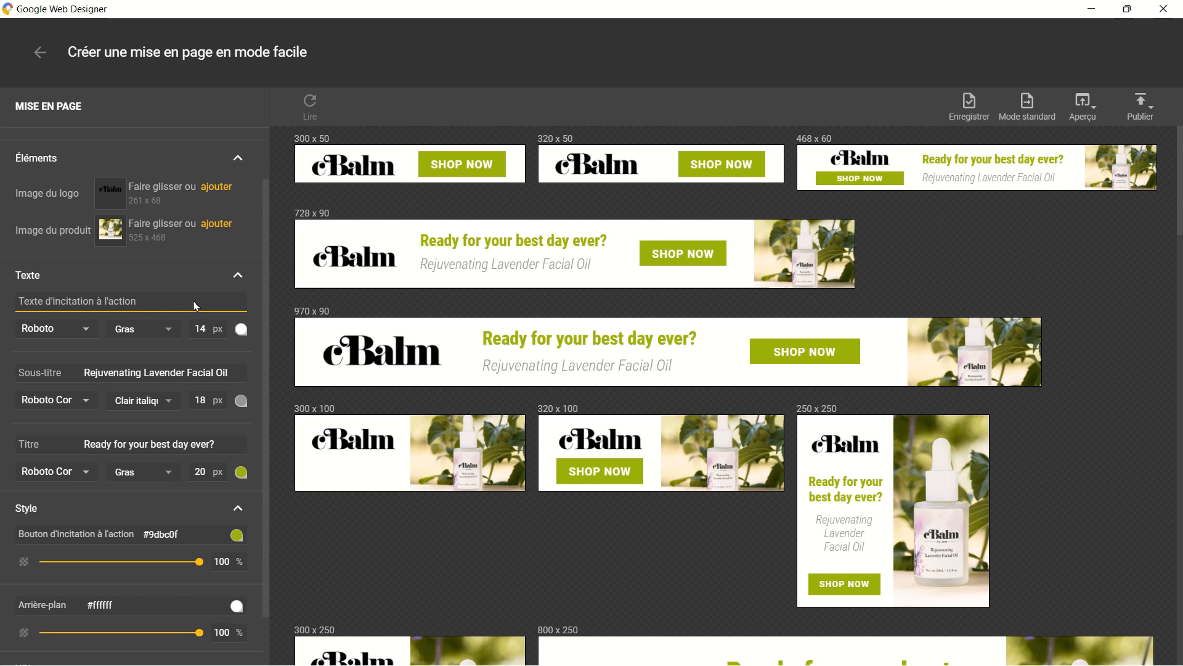
{"action": "type", "text": "ACHETER"}
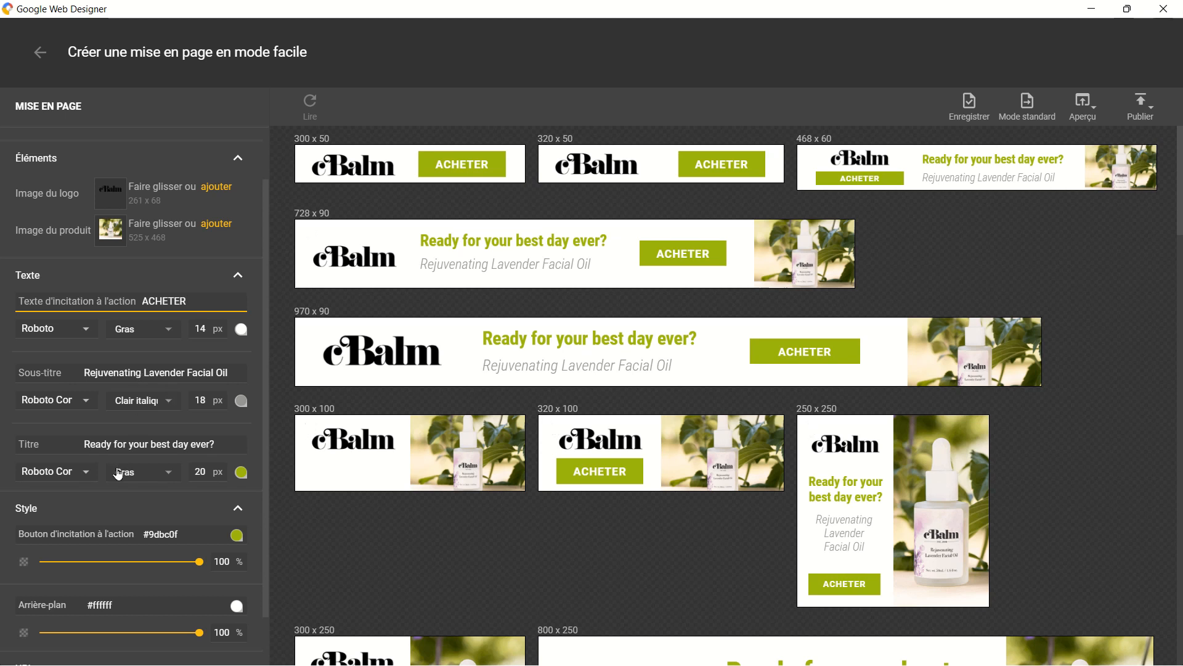
Step: Set the call-to-action button's colour to red #bc0f2f
{"action": "scroll", "coordinate": [118, 474], "scroll_direction": "down", "scroll_amount": 1}
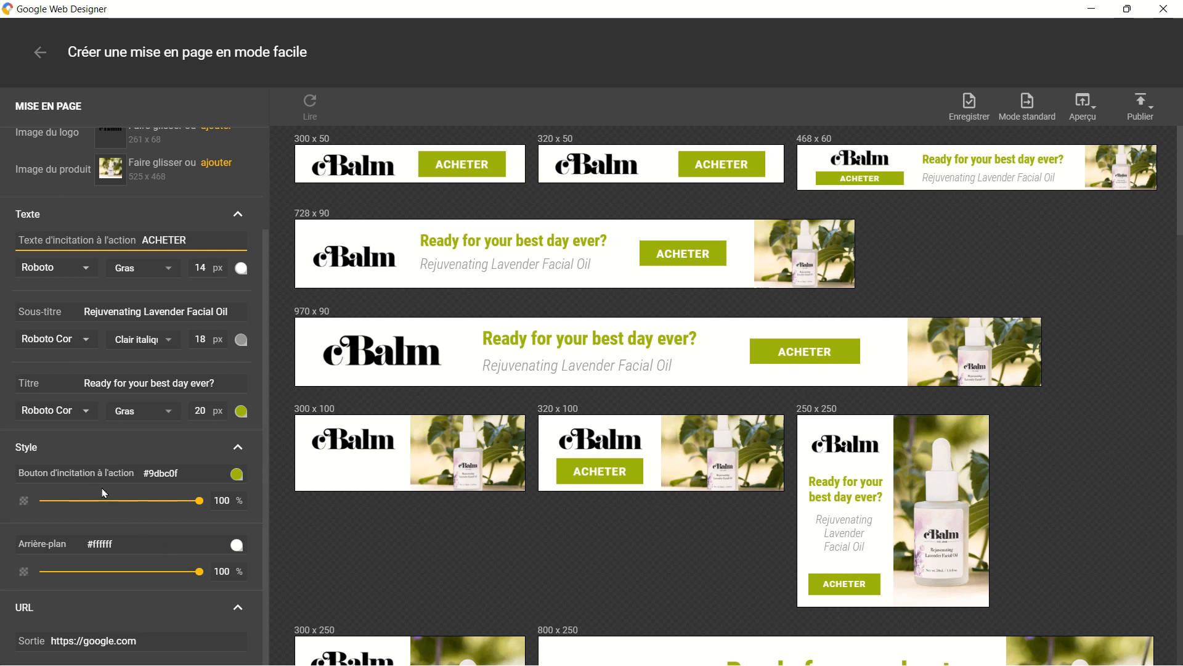
{"action": "left_click", "coordinate": [239, 479]}
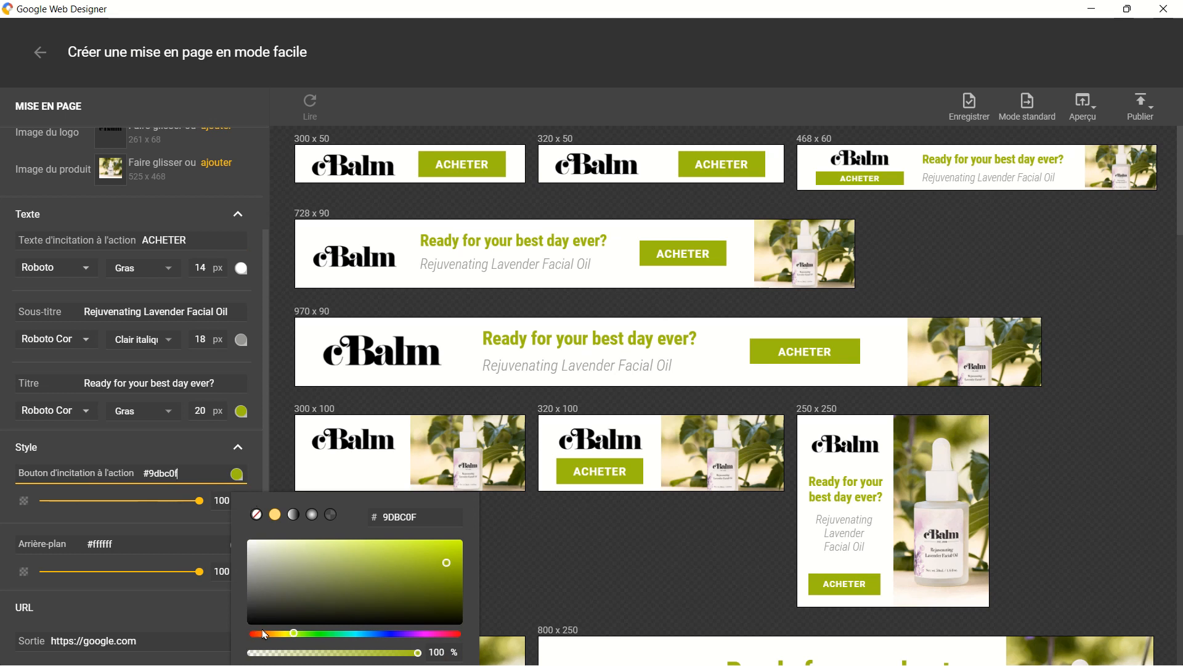
{"action": "left_click", "coordinate": [456, 633]}
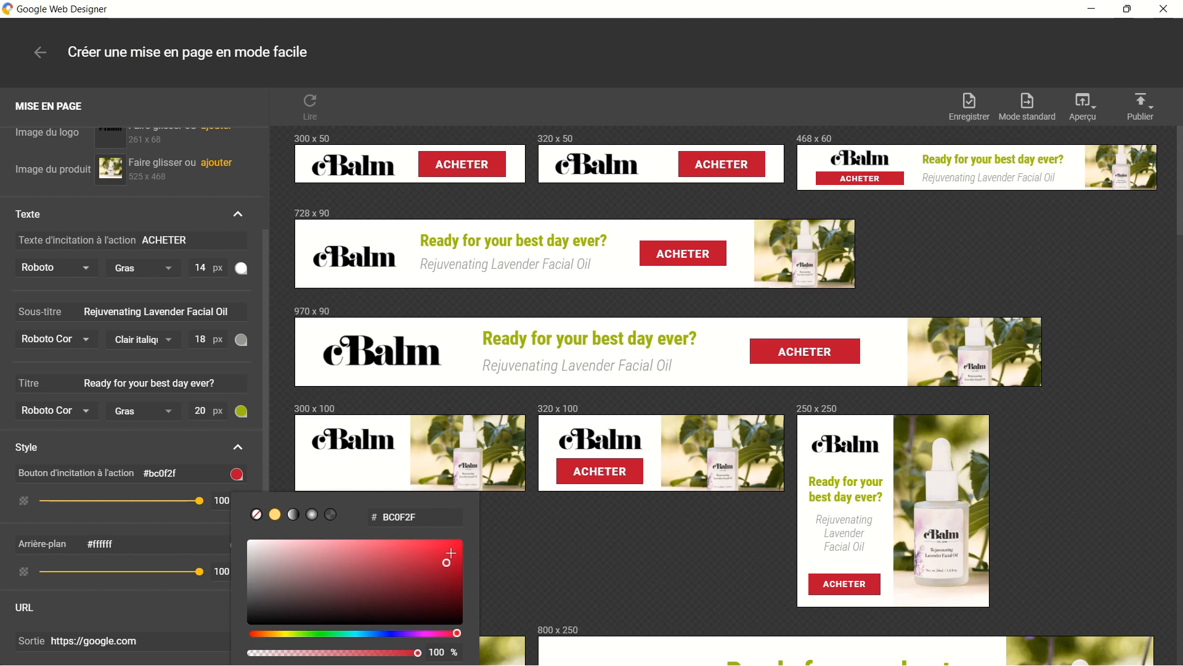
{"action": "left_click", "coordinate": [551, 581]}
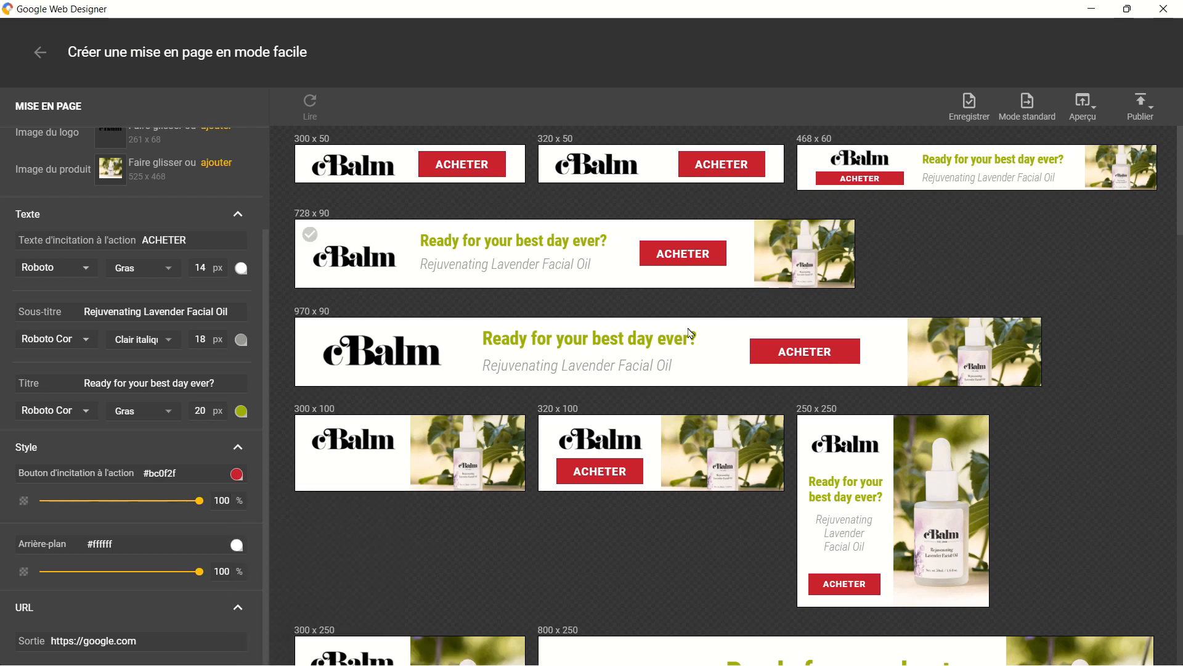
Step: Look over the banner layouts and preview them in Edge
{"action": "scroll", "coordinate": [663, 425], "scroll_direction": "down", "scroll_amount": 4}
{"action": "scroll", "coordinate": [663, 426], "scroll_direction": "down", "scroll_amount": 4}
{"action": "scroll", "coordinate": [663, 425], "scroll_direction": "up", "scroll_amount": 8}
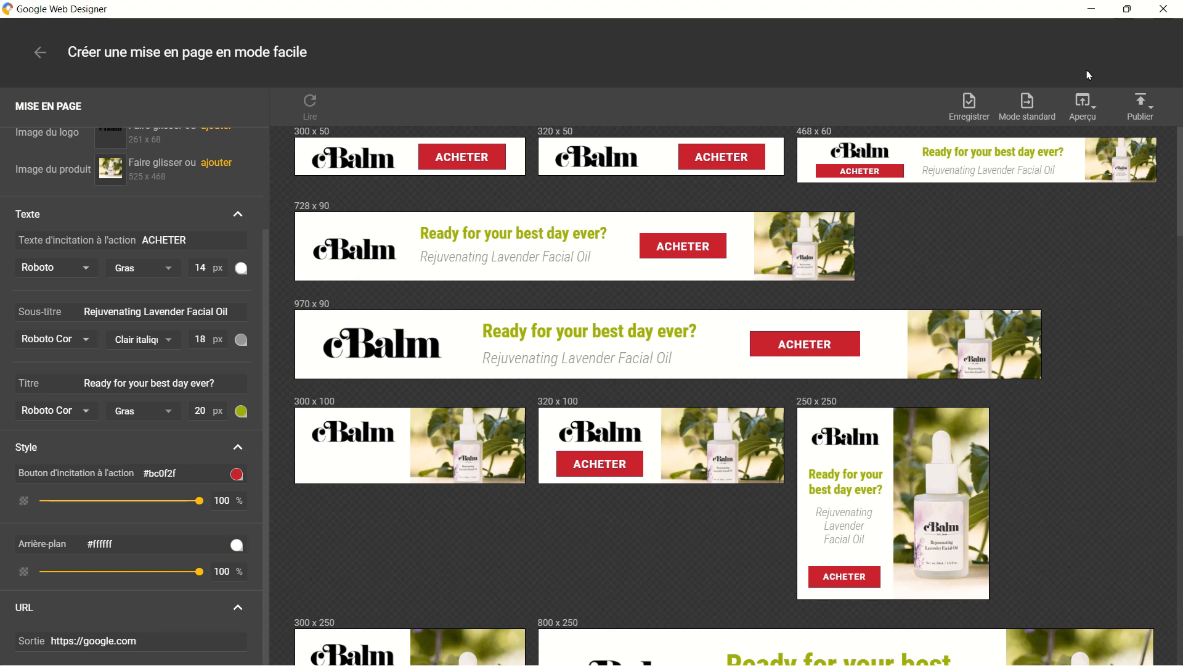
{"action": "left_click", "coordinate": [1097, 112]}
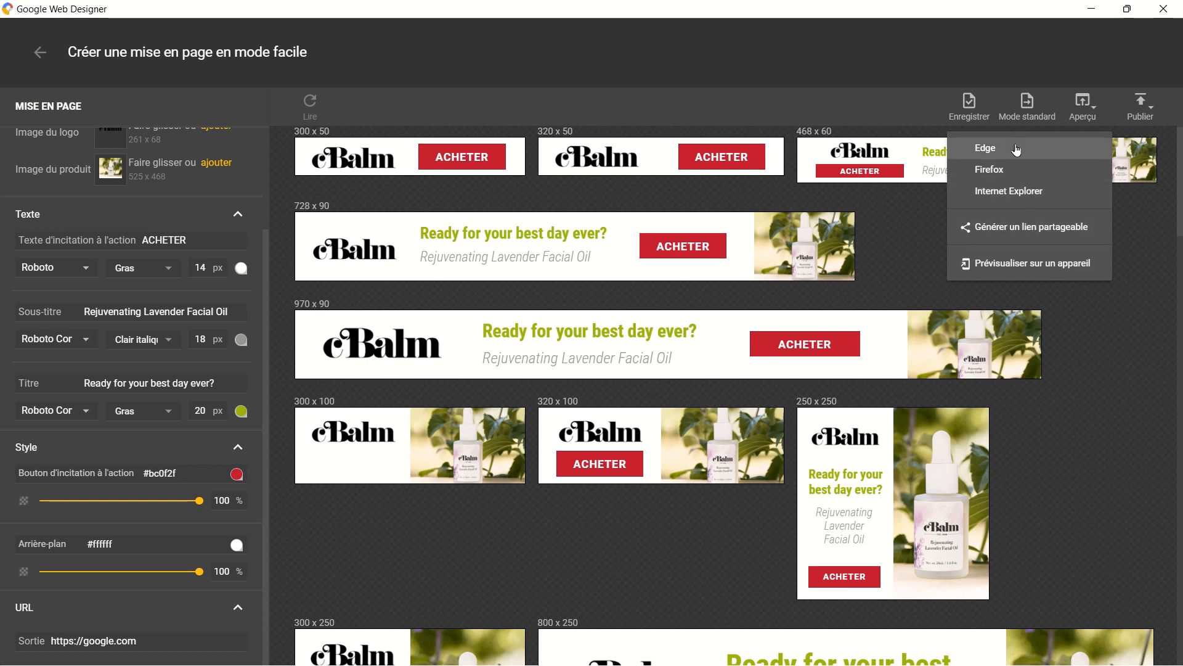
{"action": "left_click", "coordinate": [1025, 196]}
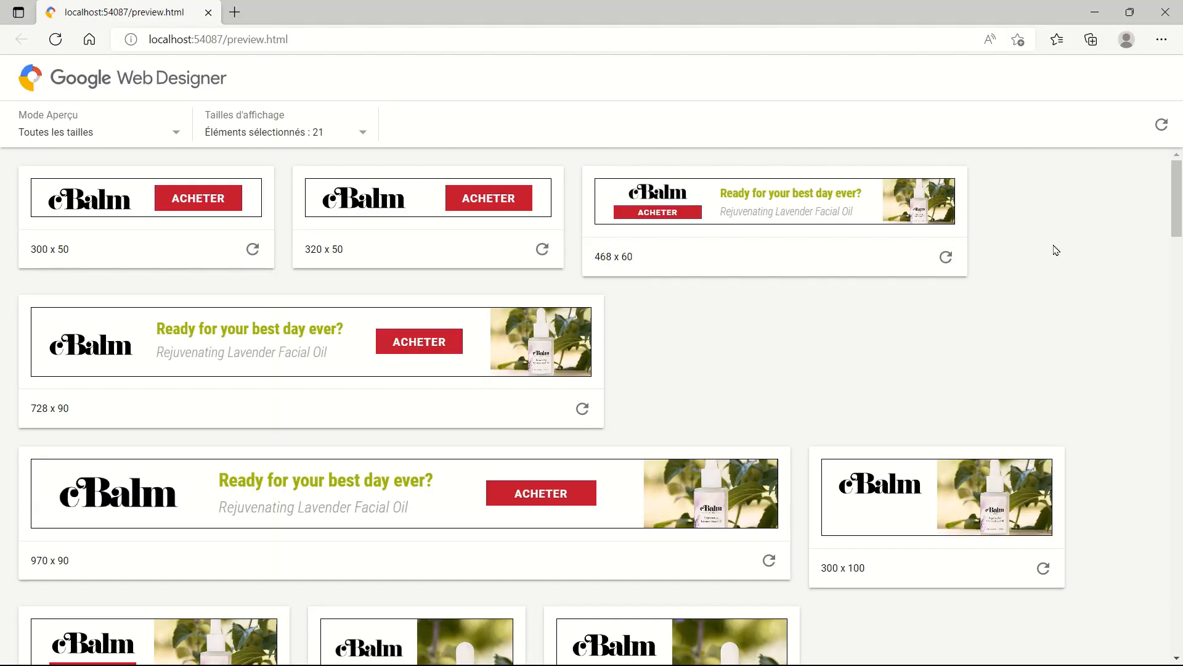
Step: Examine the banner sizes in the browser preview and reload the 320 x 50, 468 x 60 and 728 x 90 banners
{"action": "scroll", "coordinate": [1029, 297], "scroll_direction": "down", "scroll_amount": 3}
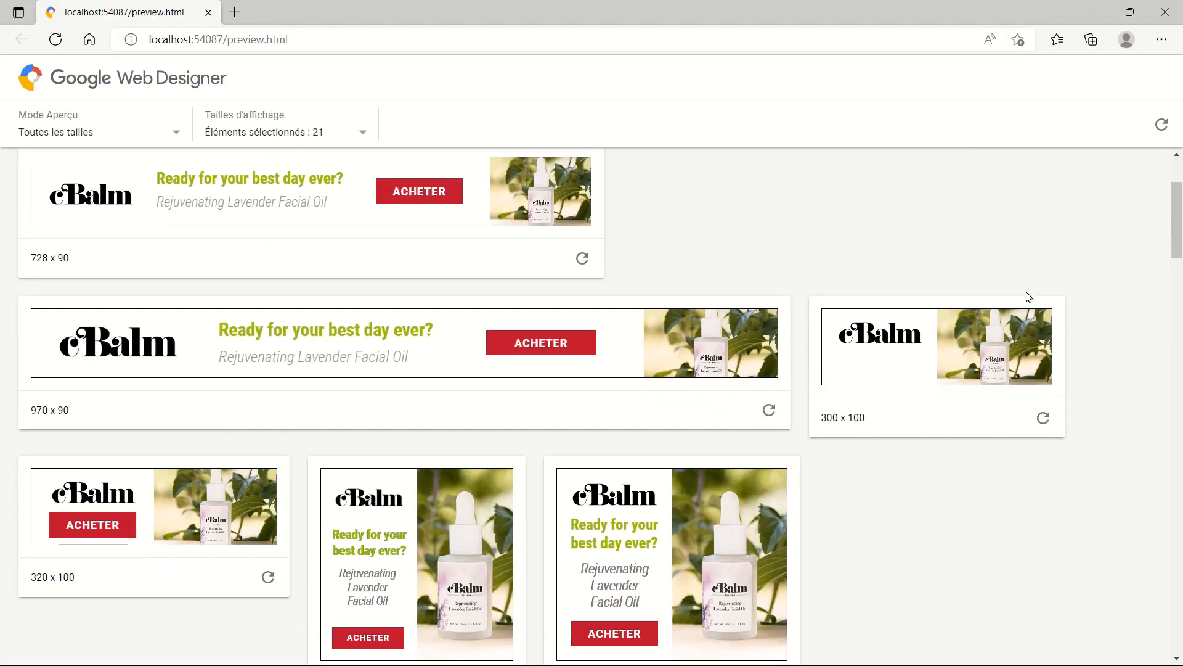
{"action": "scroll", "coordinate": [1029, 297], "scroll_direction": "up", "scroll_amount": 3}
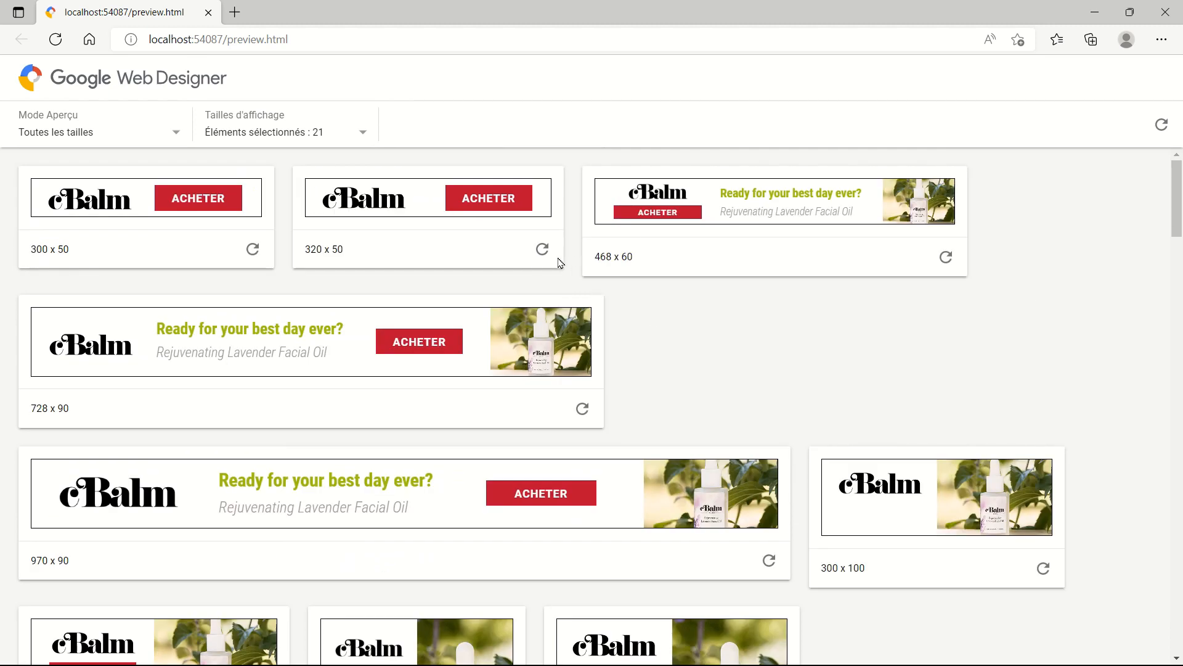
{"action": "left_click", "coordinate": [540, 252]}
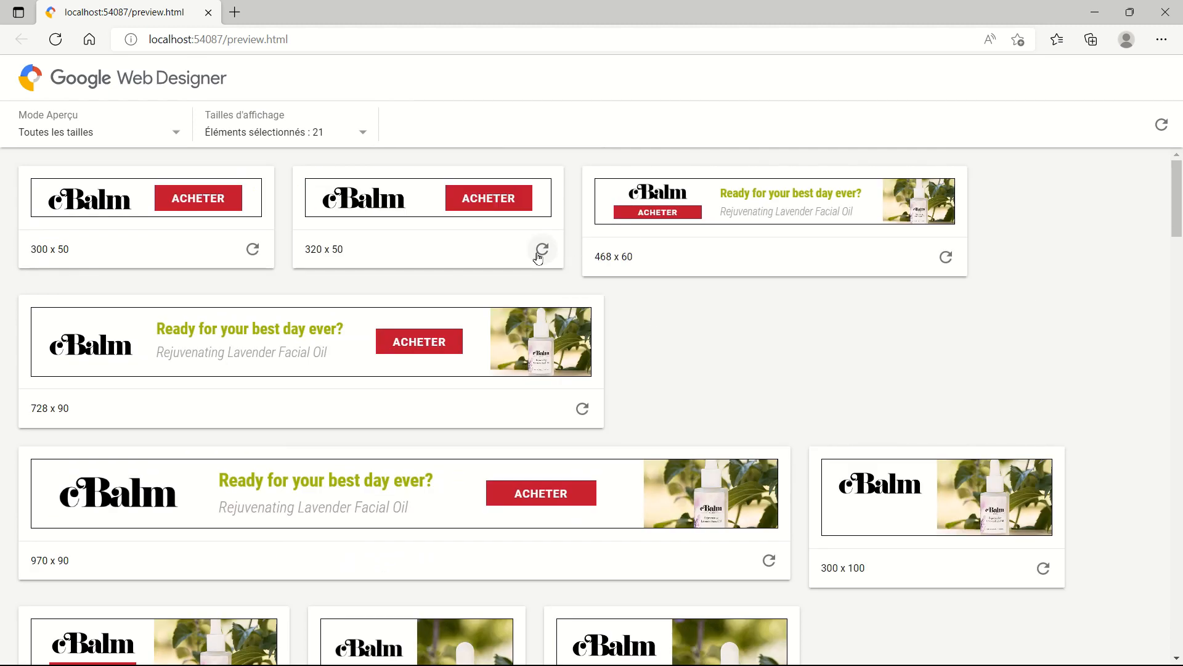
{"action": "left_click", "coordinate": [945, 260]}
{"action": "left_click", "coordinate": [581, 409]}
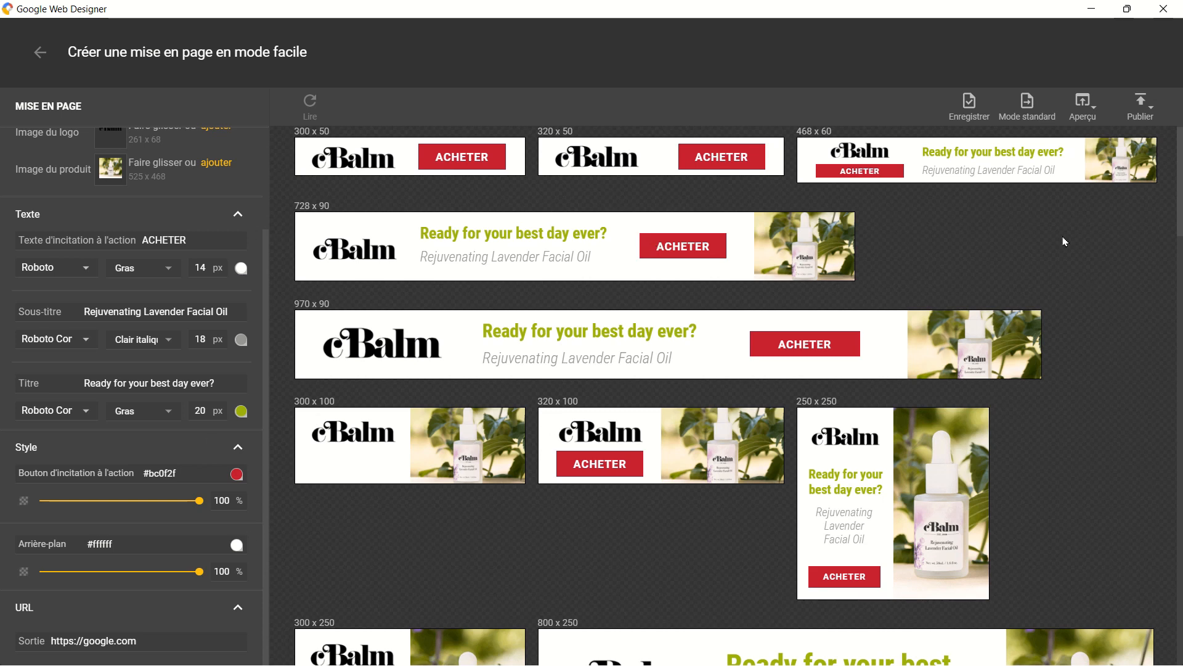
Step: Convert the easy-mode layout into a standard document for full editing
{"action": "left_click", "coordinate": [1023, 118]}
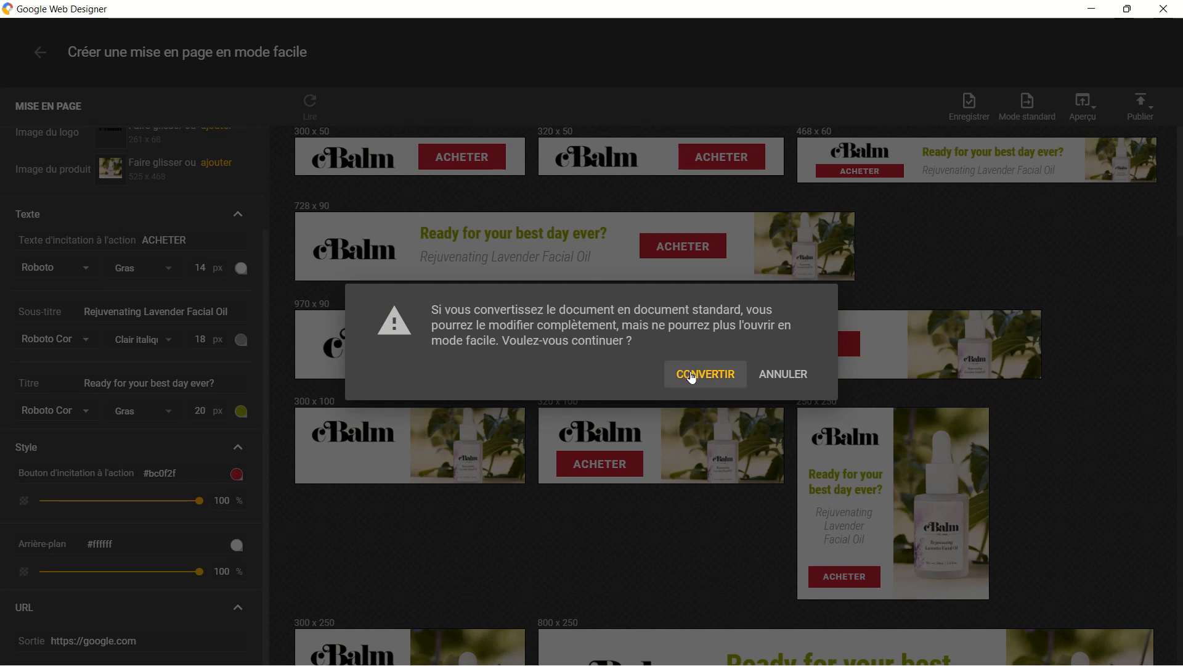
{"action": "left_click", "coordinate": [692, 377]}
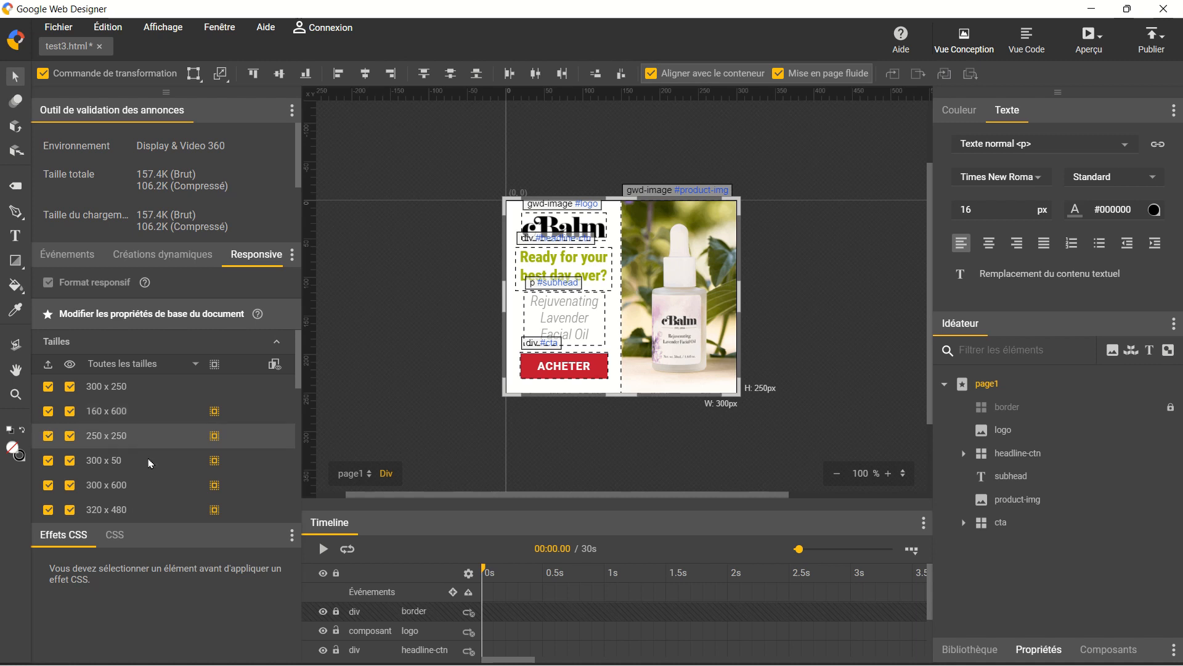
Step: Look through the list of responsive sizes and show the multi-size preview beside the stage
{"action": "scroll", "coordinate": [152, 481], "scroll_direction": "down", "scroll_amount": 3}
{"action": "scroll", "coordinate": [152, 482], "scroll_direction": "down", "scroll_amount": 5}
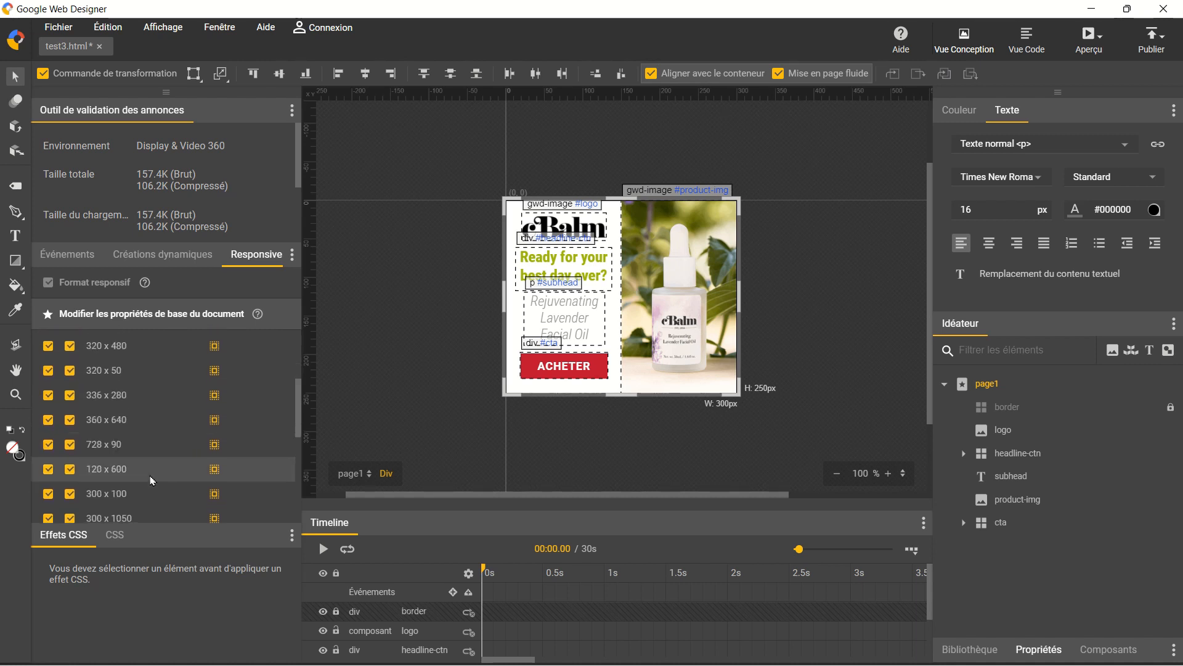
{"action": "scroll", "coordinate": [152, 481], "scroll_direction": "down", "scroll_amount": 5}
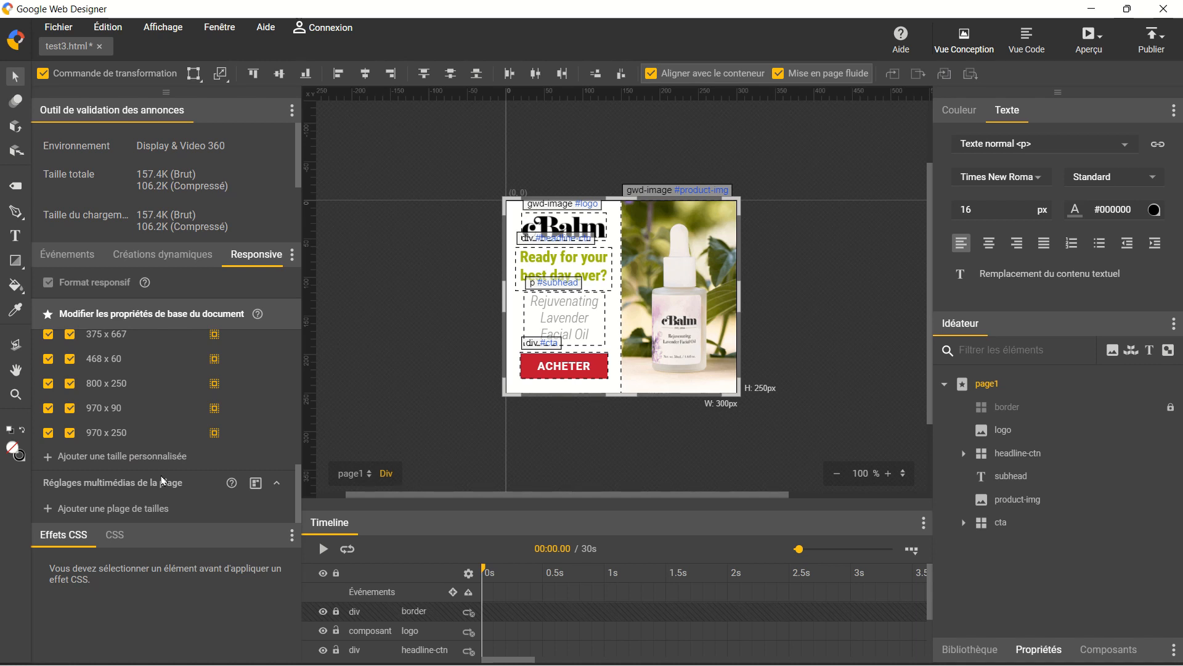
{"action": "scroll", "coordinate": [164, 481], "scroll_direction": "up", "scroll_amount": 10}
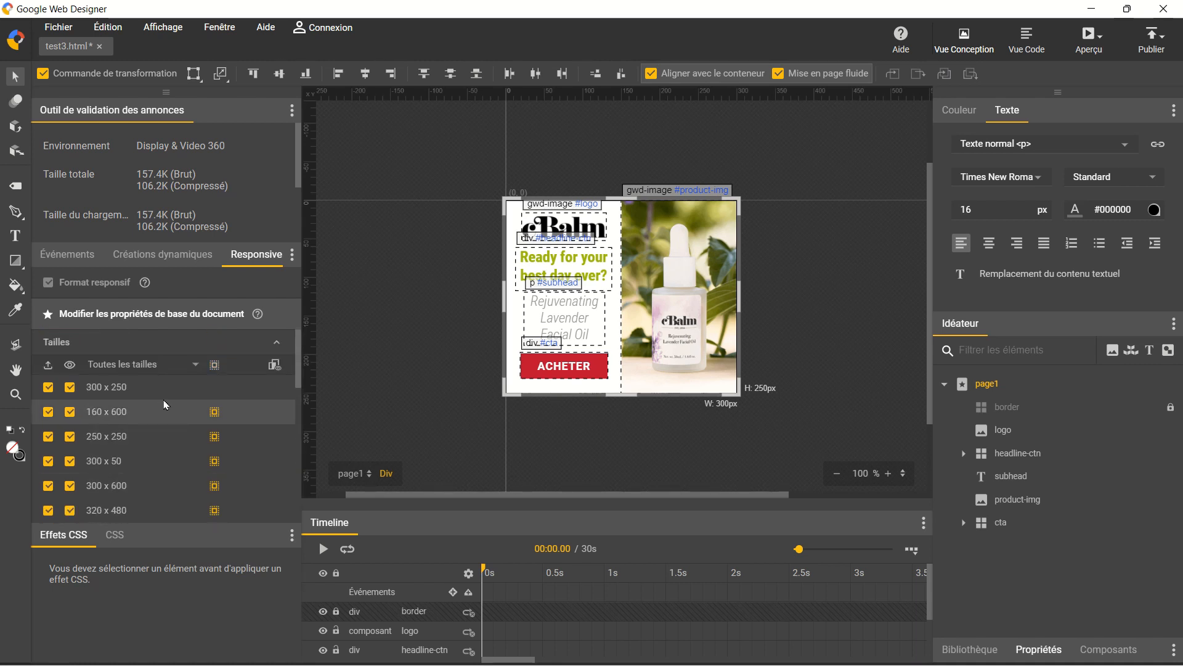
{"action": "left_click", "coordinate": [274, 366]}
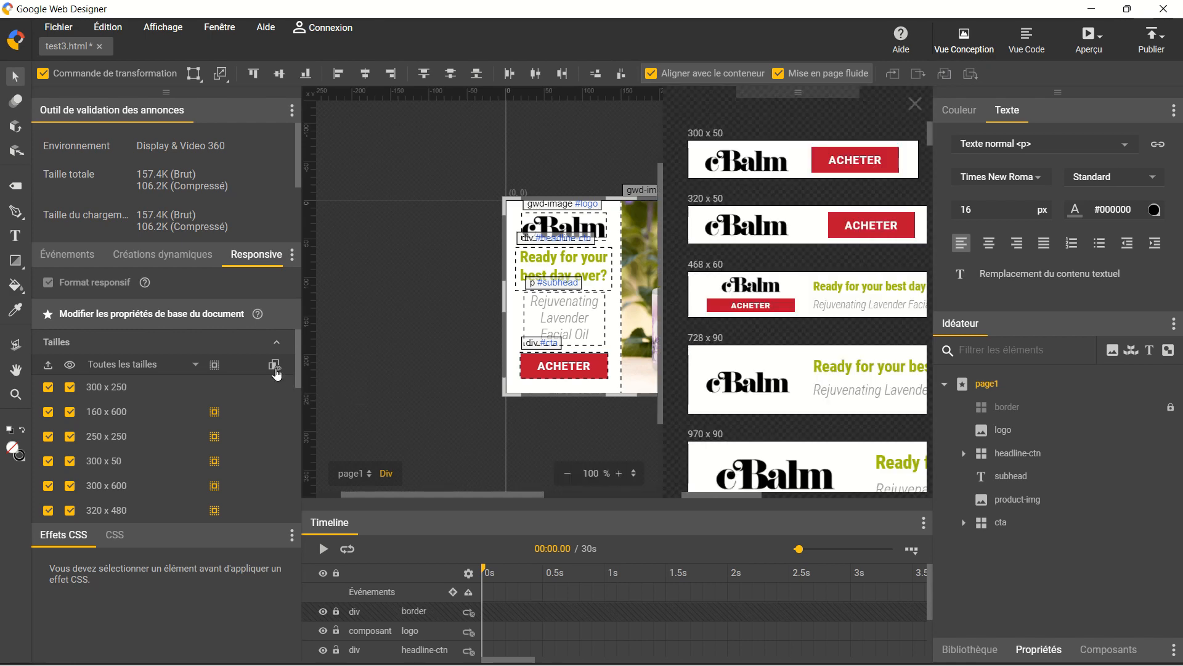
{"action": "scroll", "coordinate": [801, 459], "scroll_direction": "down", "scroll_amount": 10}
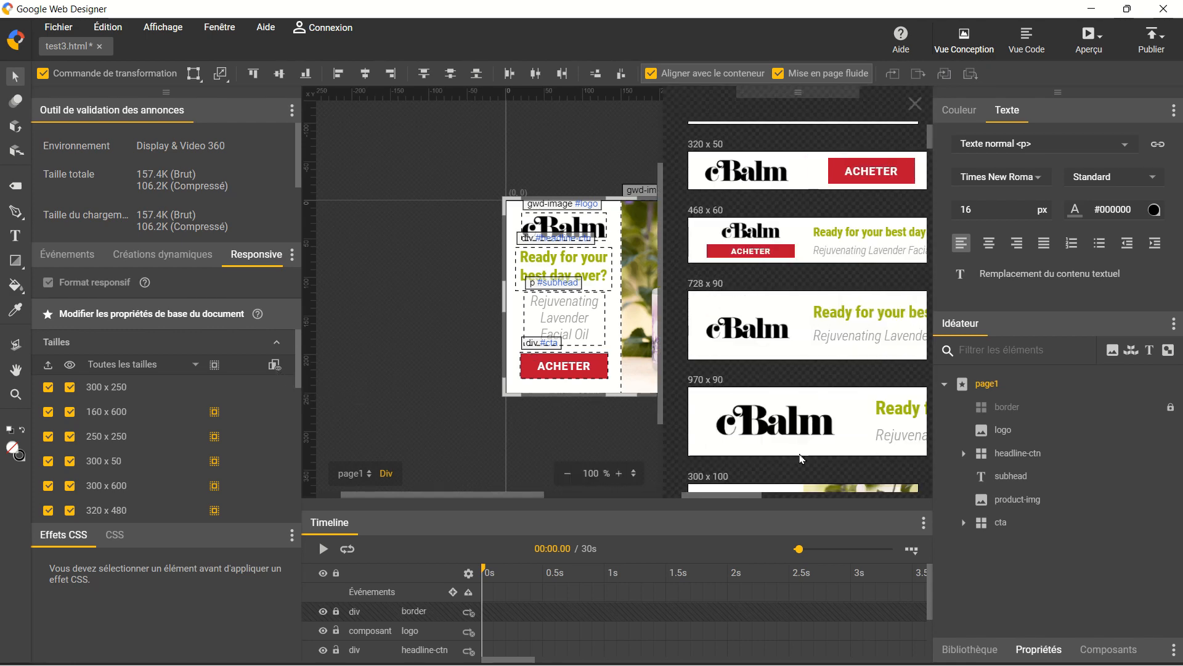
{"action": "scroll", "coordinate": [801, 459], "scroll_direction": "down", "scroll_amount": 3}
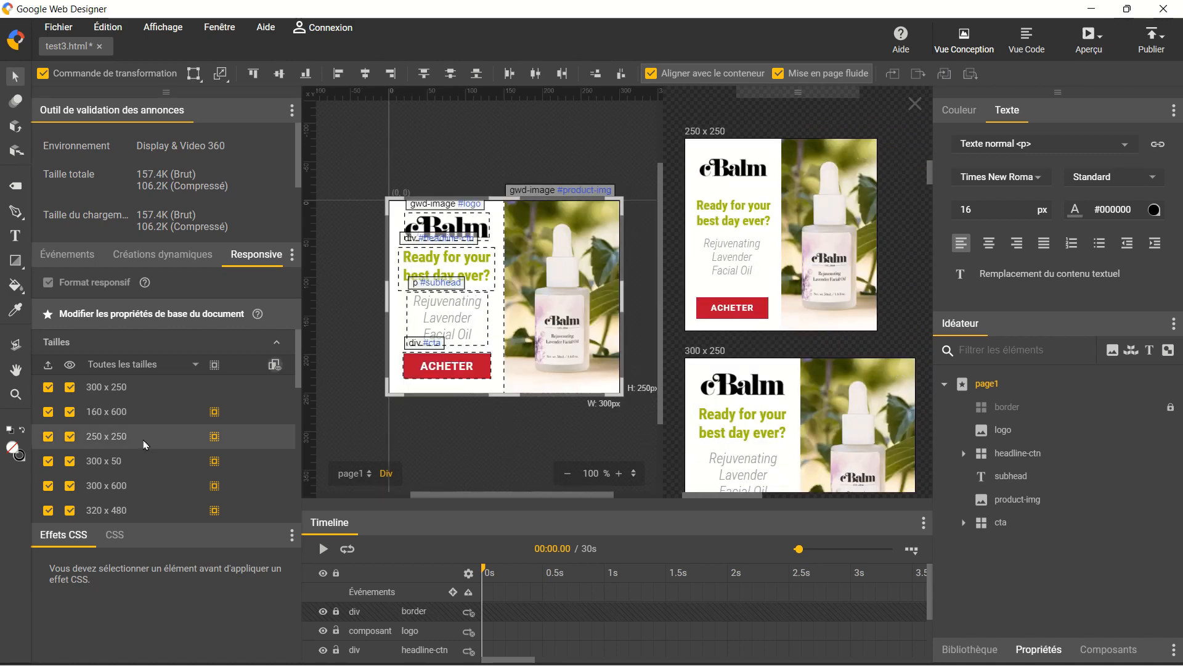
Step: Hide the 160 x 600, 250 x 250 and 300 x 50 sizes from the preview and select the 300 x 250 size
{"action": "left_click", "coordinate": [68, 414]}
{"action": "left_click", "coordinate": [70, 437]}
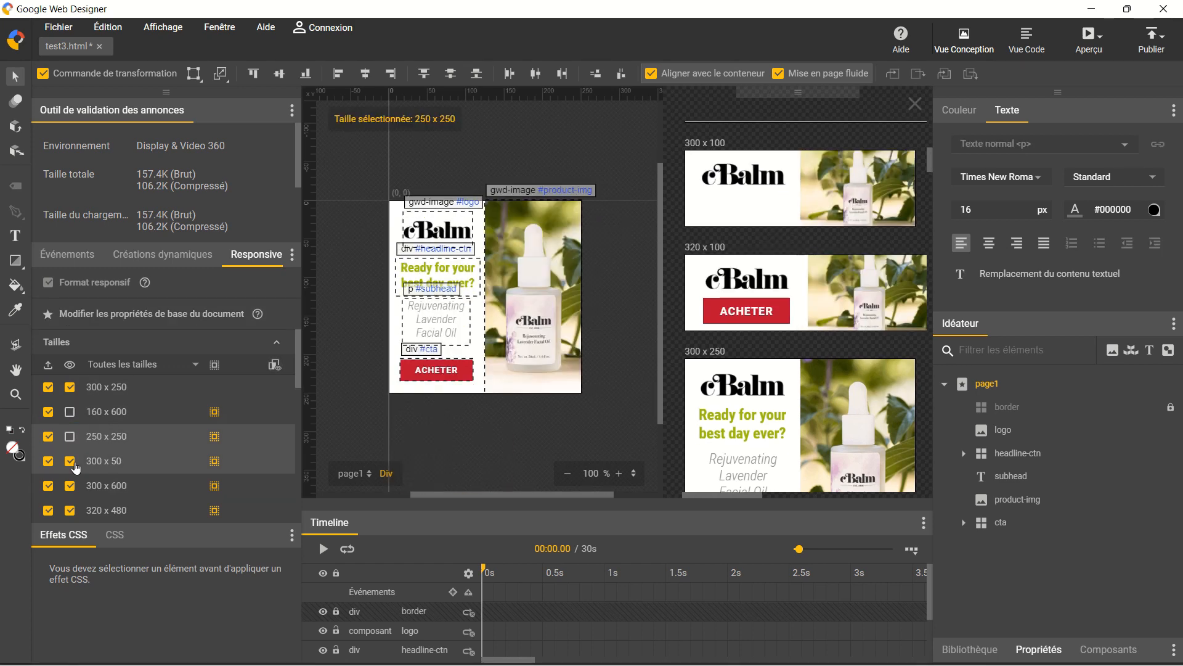
{"action": "left_click", "coordinate": [70, 462]}
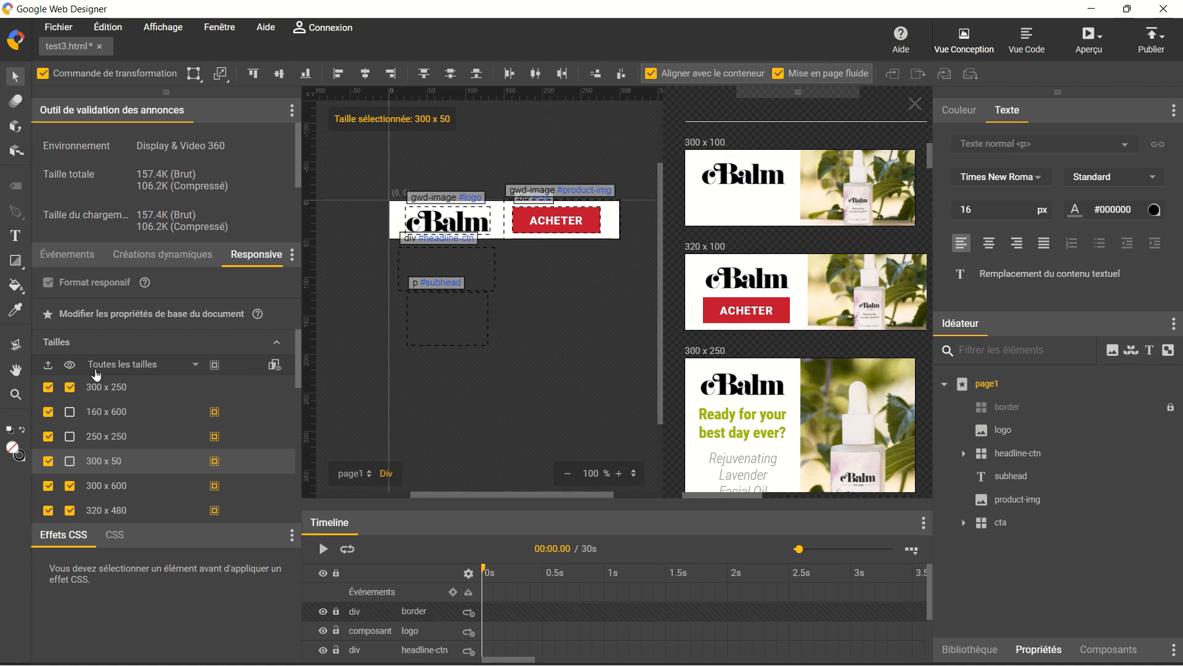
{"action": "left_click", "coordinate": [161, 394]}
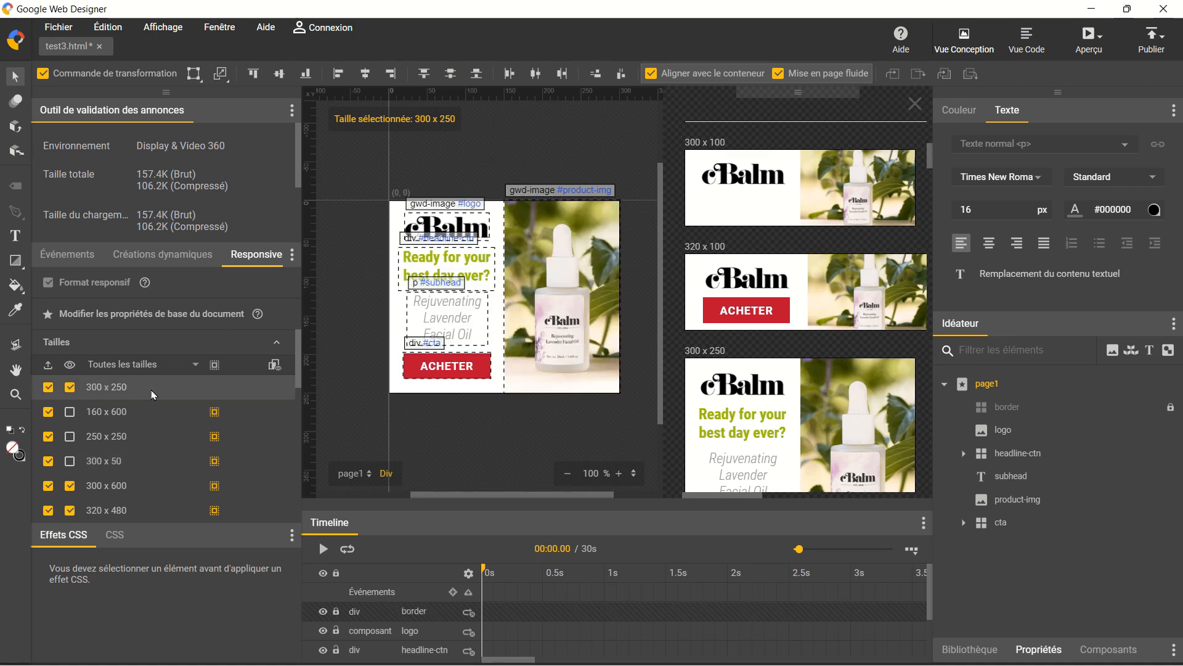
Step: Compare the 300 x 600 and 300 x 250 sizes and return to editing the document's base properties
{"action": "left_click", "coordinate": [71, 315]}
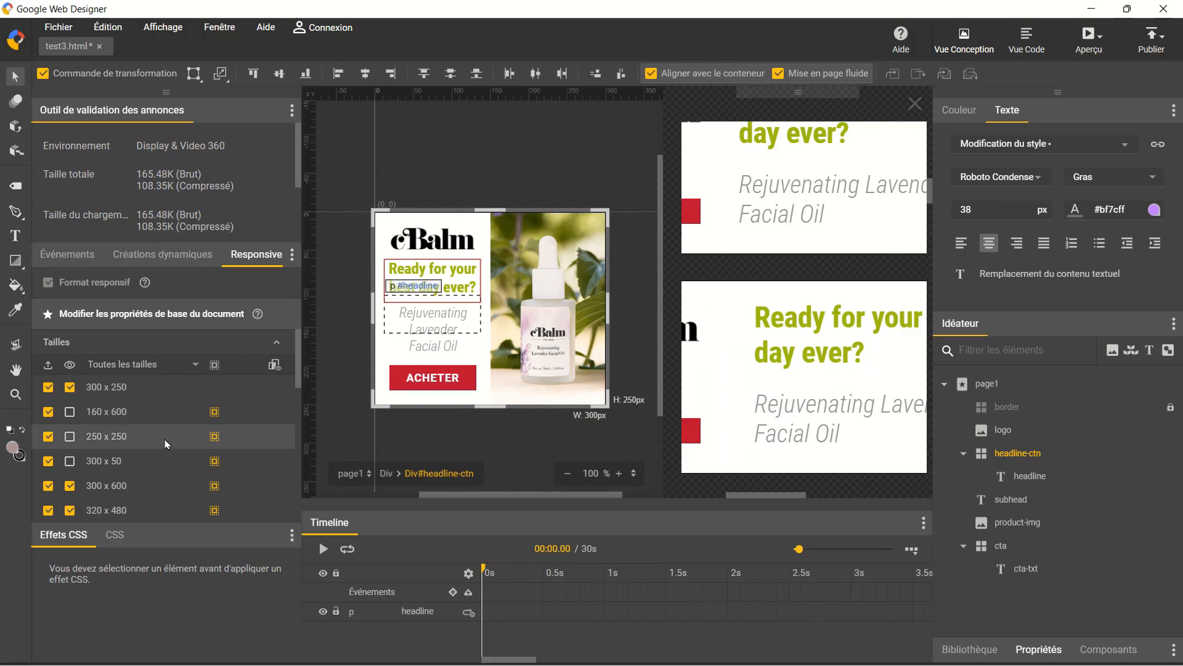
{"action": "left_click", "coordinate": [143, 489]}
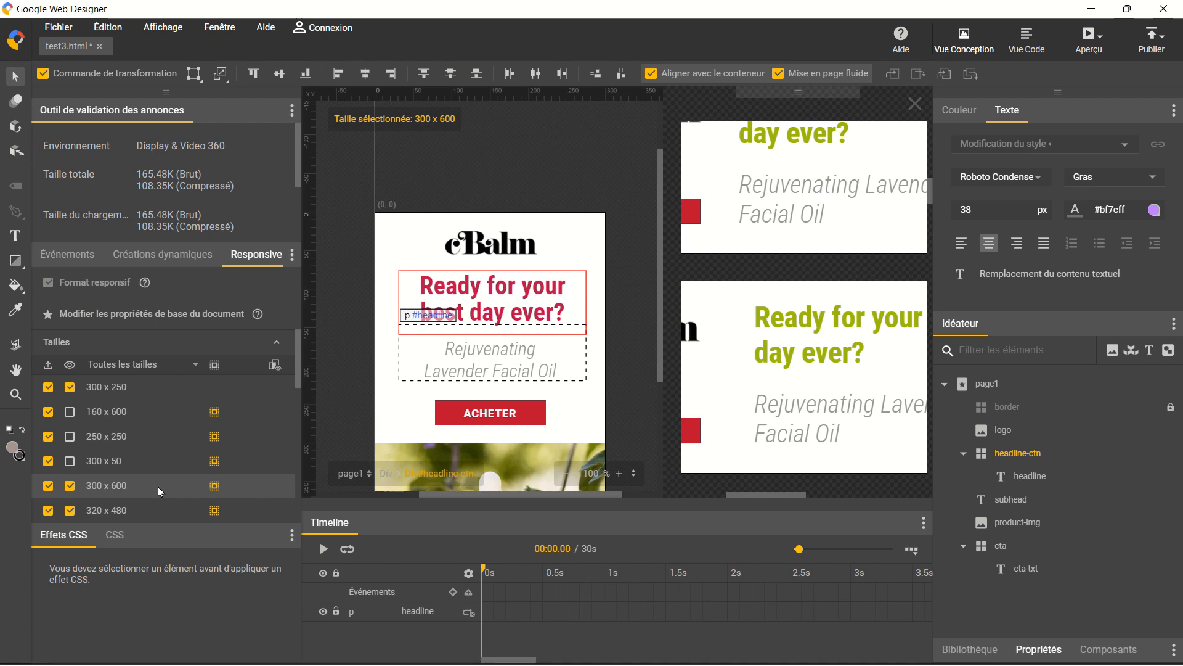
{"action": "left_click", "coordinate": [157, 393]}
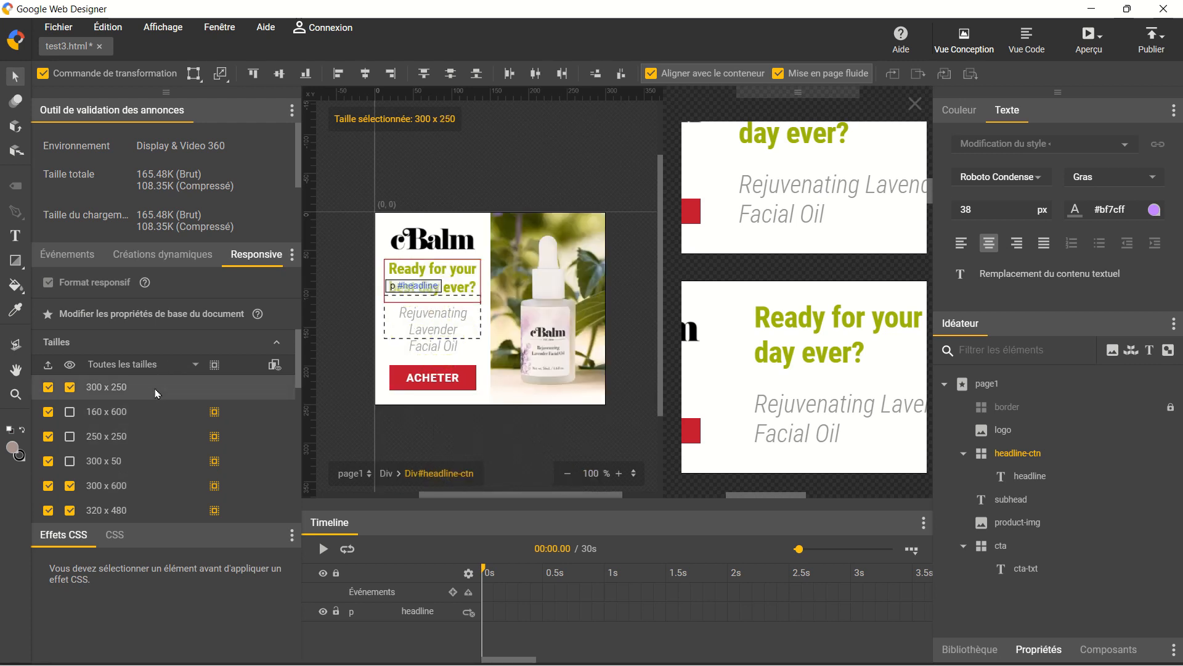
{"action": "left_click", "coordinate": [183, 315]}
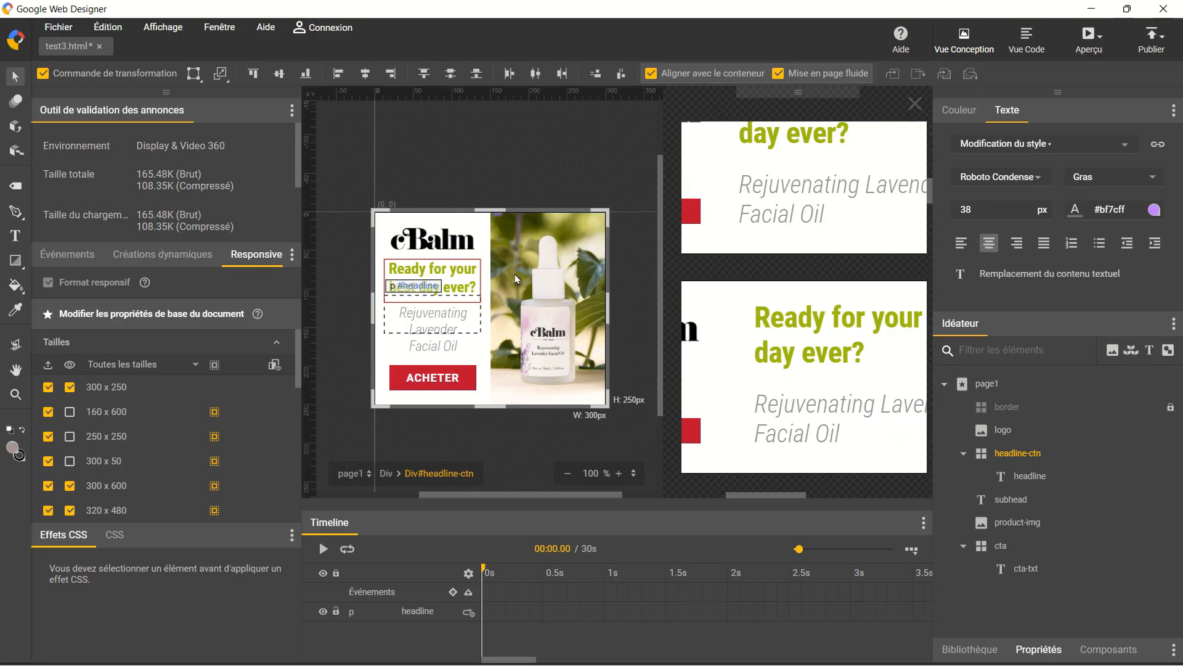
Step: Close the multi-size preview and select the headline text inside the headline-ctn container
{"action": "left_click", "coordinate": [917, 106]}
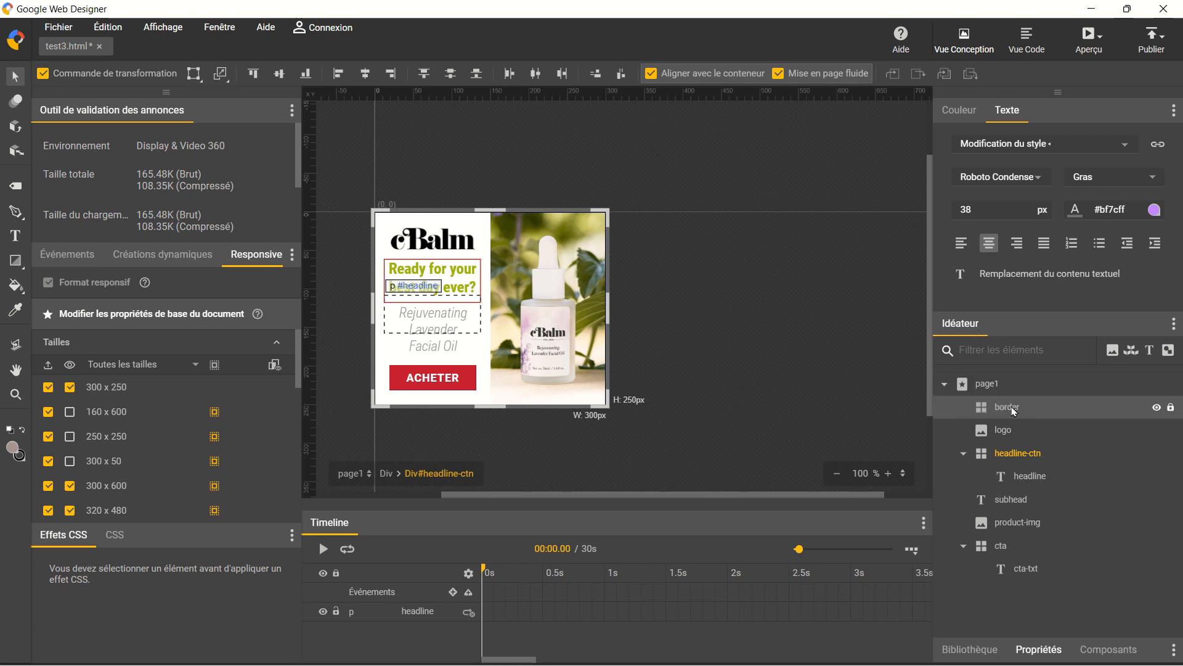
{"action": "left_click", "coordinate": [1012, 428]}
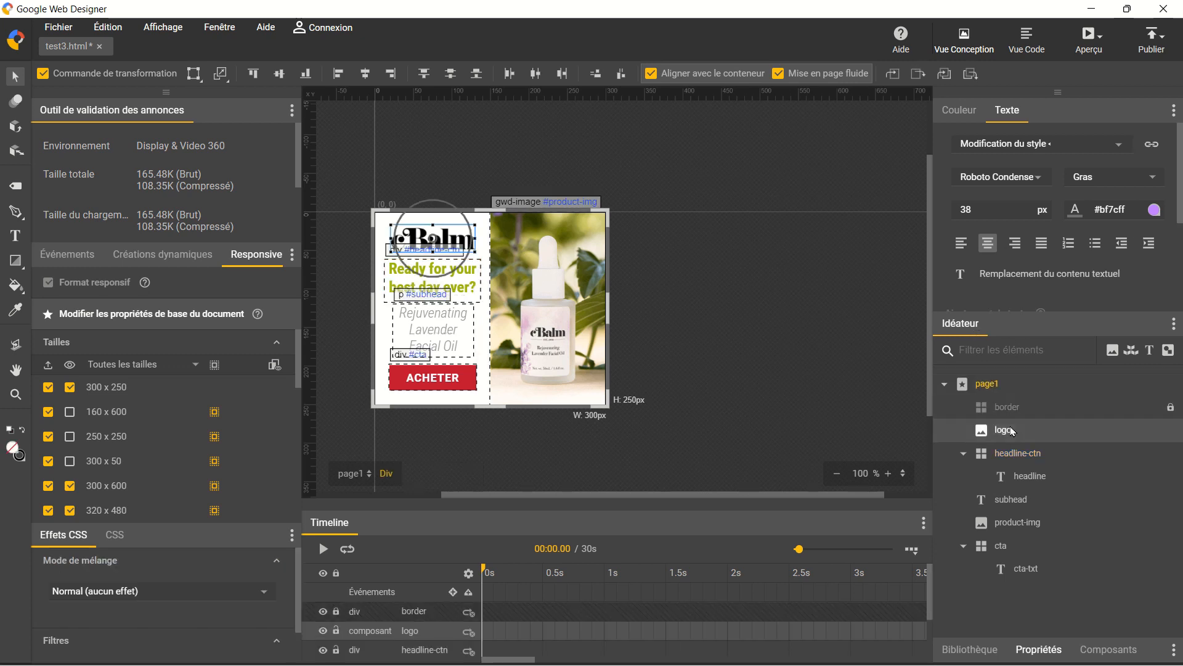
{"action": "left_click", "coordinate": [1024, 479]}
{"action": "double_click", "coordinate": [1025, 484]}
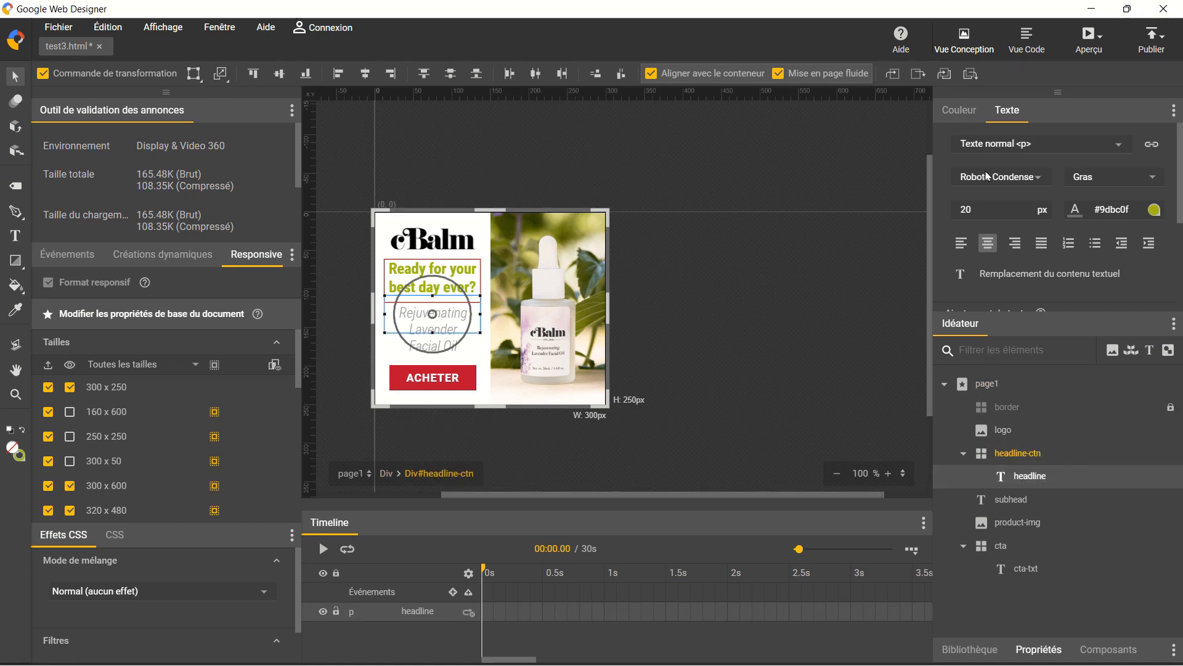
Step: Examine the headline's colour and text settings and its properties, from position and size to style, border, margins and padding
{"action": "left_click", "coordinate": [1007, 111]}
{"action": "left_click", "coordinate": [969, 111]}
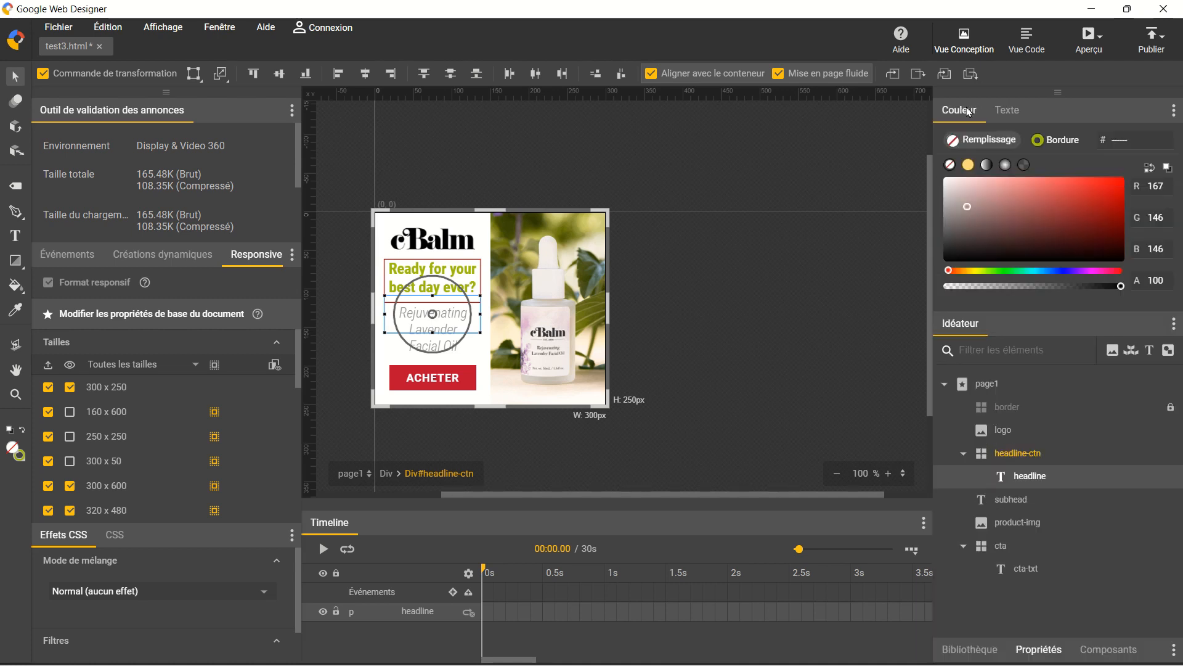
{"action": "left_click", "coordinate": [1008, 111]}
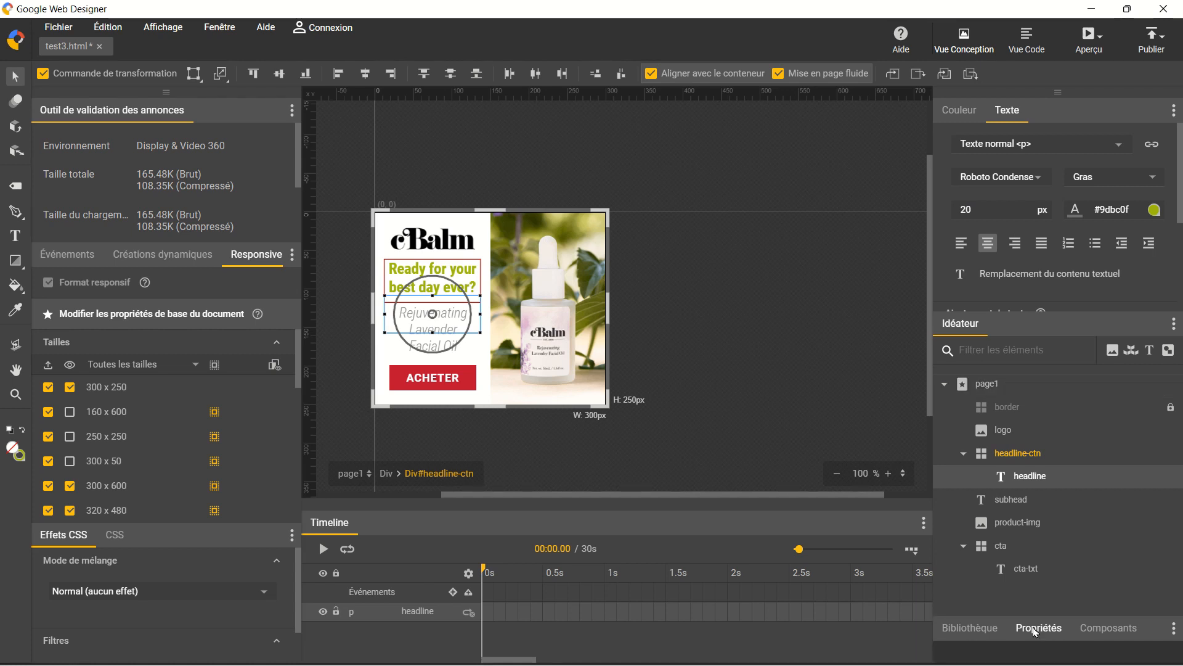
{"action": "left_click", "coordinate": [1040, 649]}
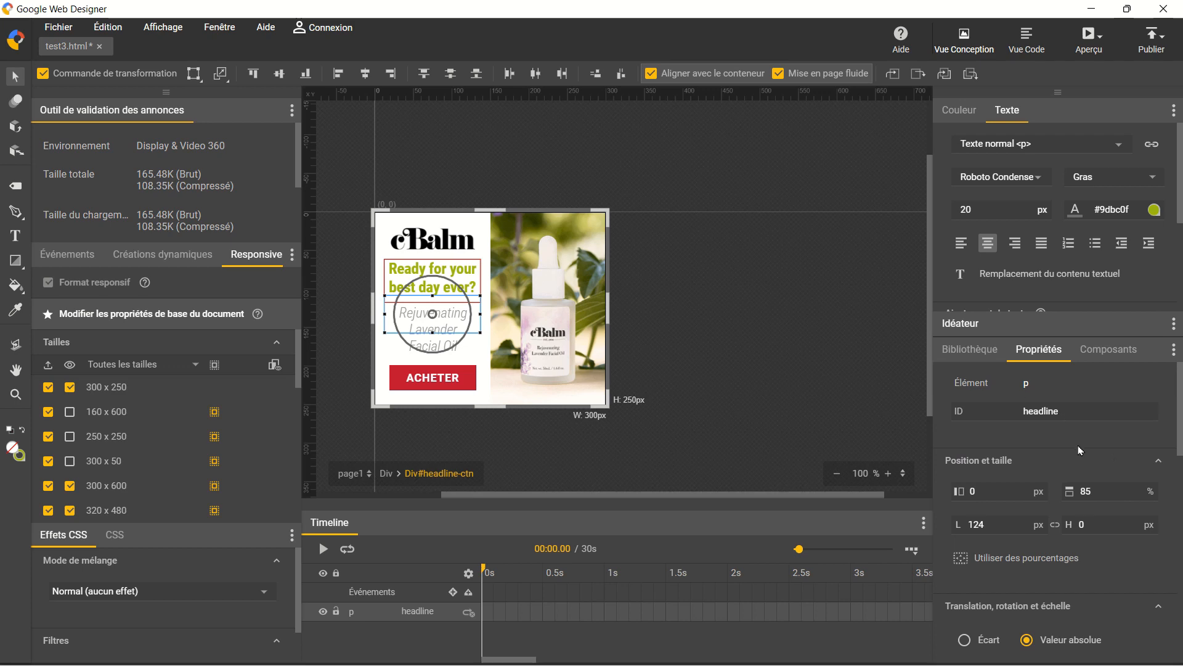
{"action": "scroll", "coordinate": [1080, 450], "scroll_direction": "down", "scroll_amount": 2}
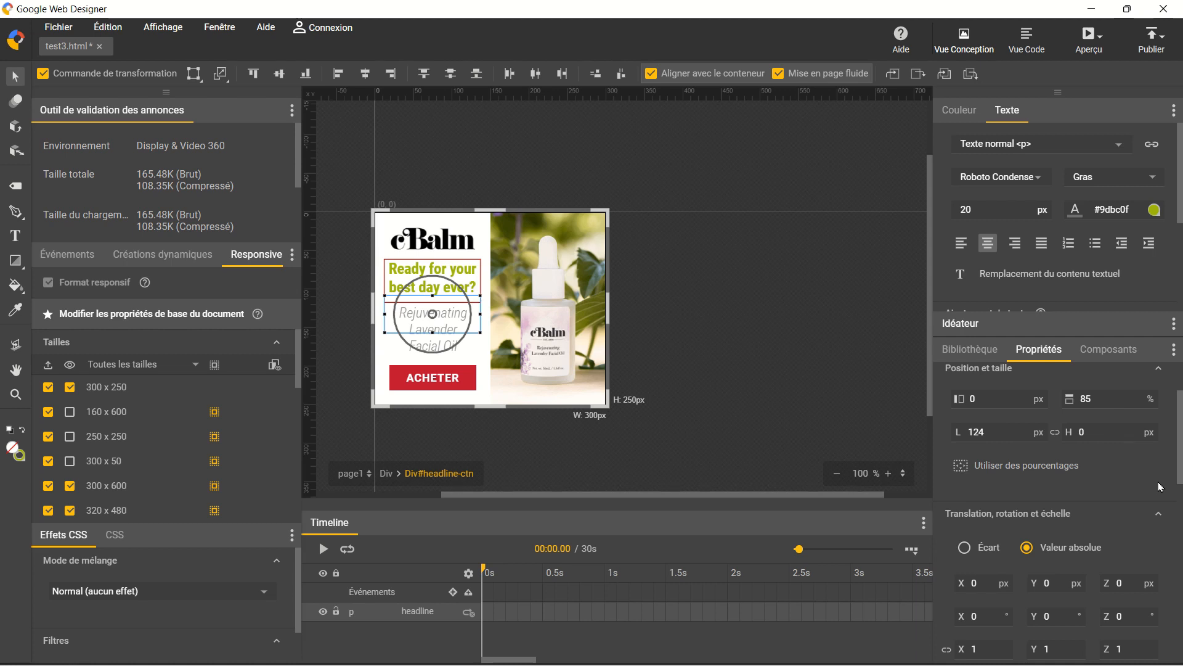
{"action": "scroll", "coordinate": [1161, 486], "scroll_direction": "down", "scroll_amount": 2}
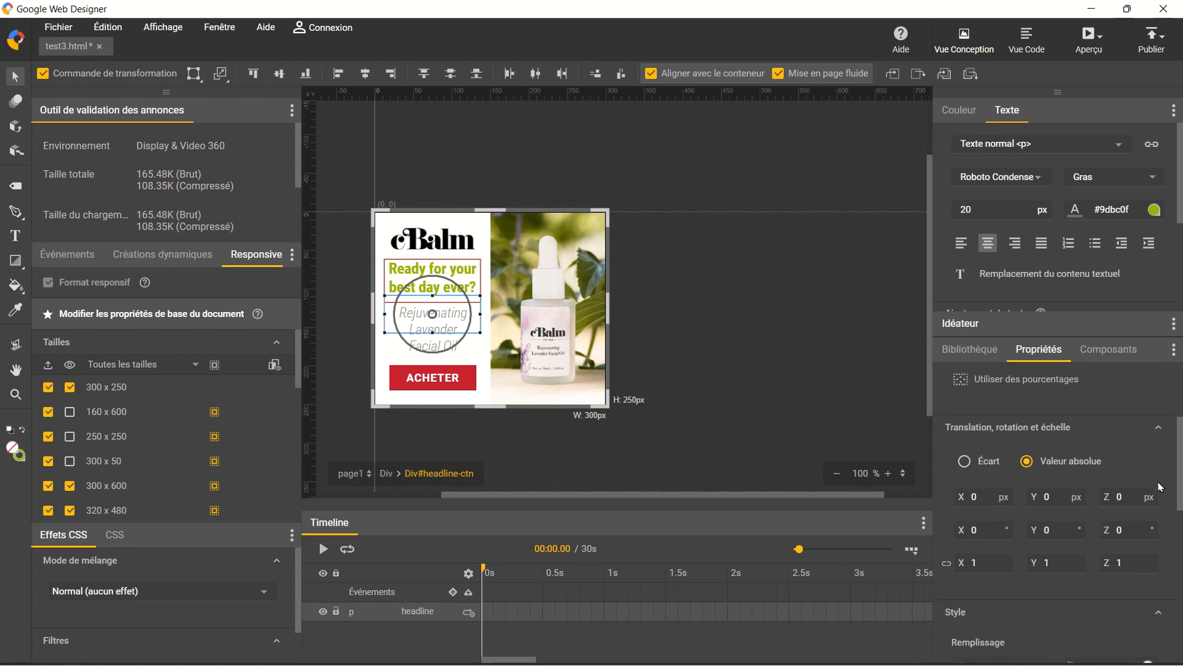
{"action": "scroll", "coordinate": [1070, 591], "scroll_direction": "down", "scroll_amount": 6}
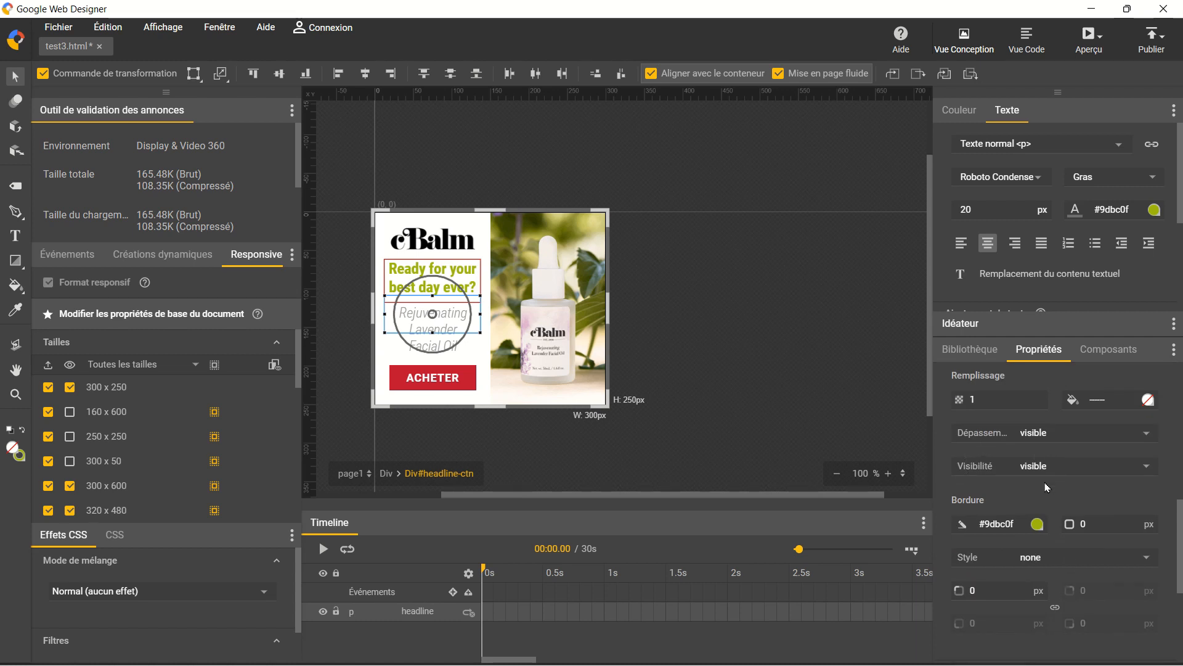
{"action": "scroll", "coordinate": [1105, 501], "scroll_direction": "down", "scroll_amount": 5}
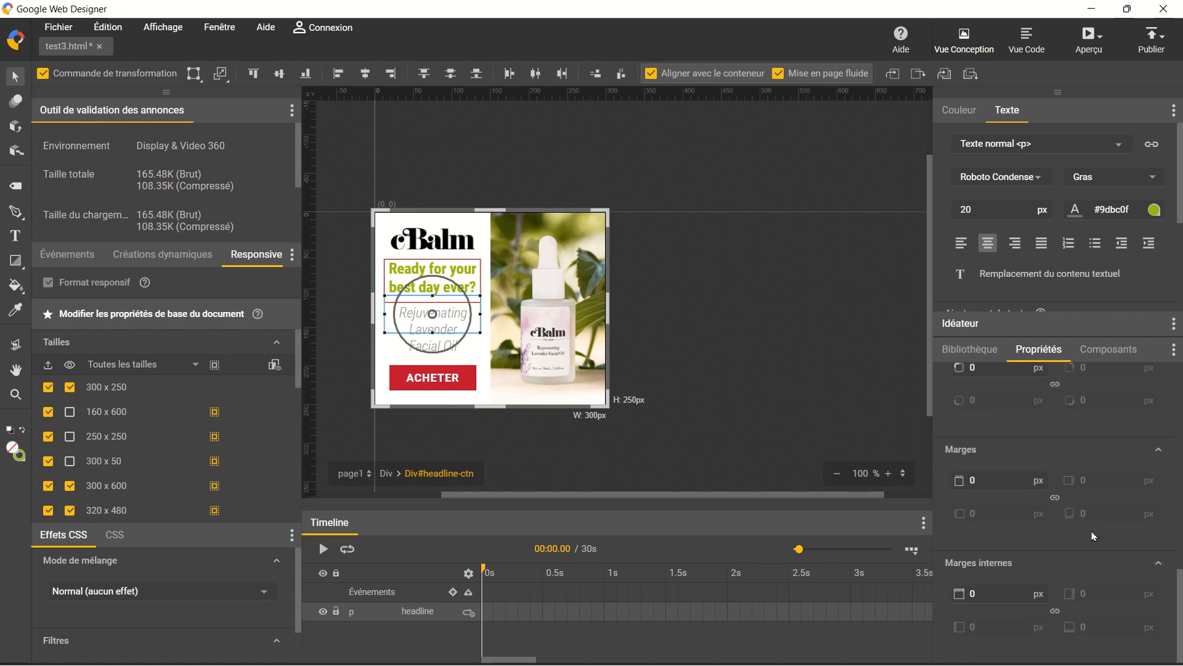
Step: Look at the available components and read through the CSS styles applied to the headline
{"action": "left_click", "coordinate": [1108, 349]}
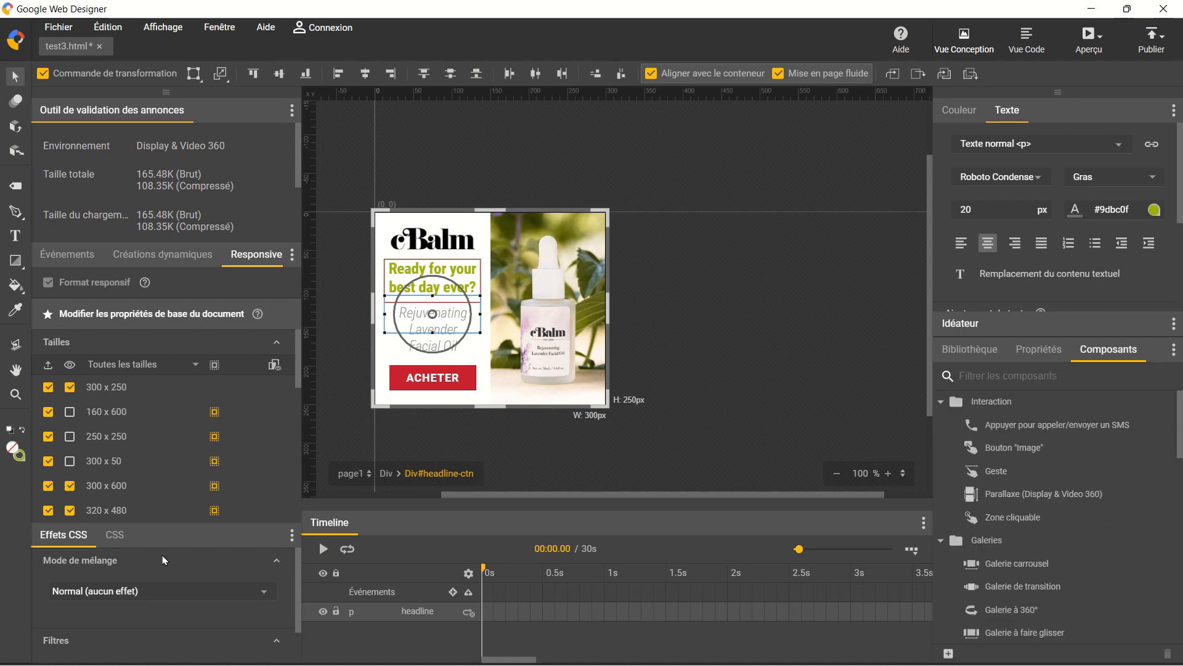
{"action": "left_click", "coordinate": [113, 536]}
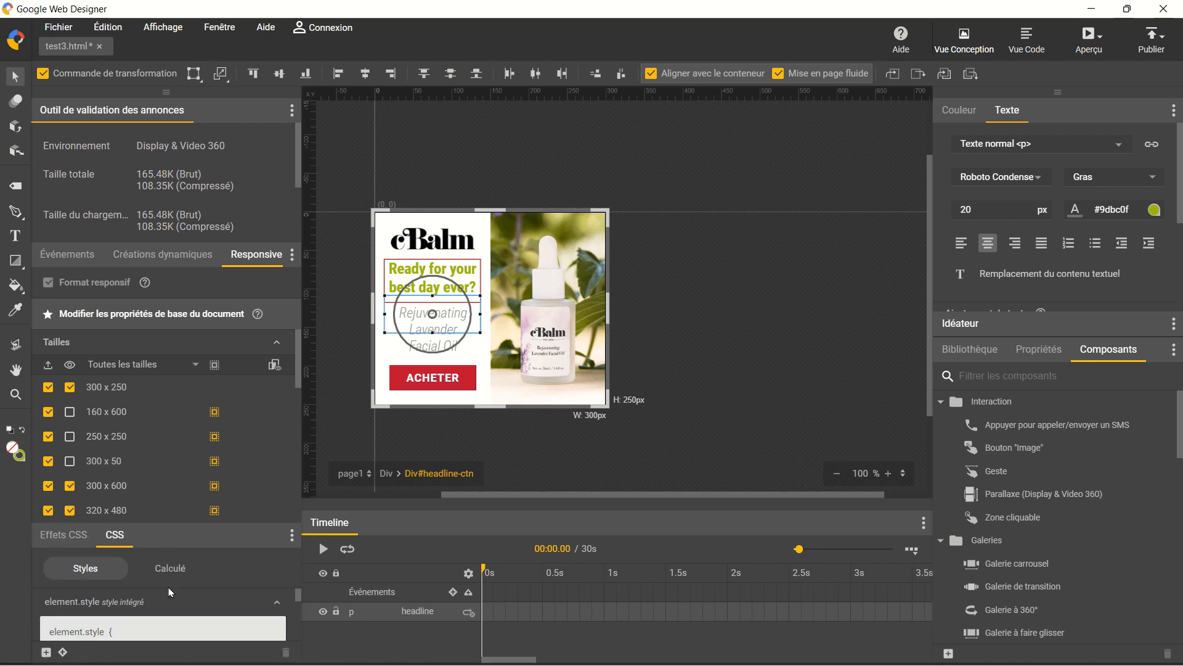
{"action": "scroll", "coordinate": [263, 607], "scroll_direction": "down", "scroll_amount": 2}
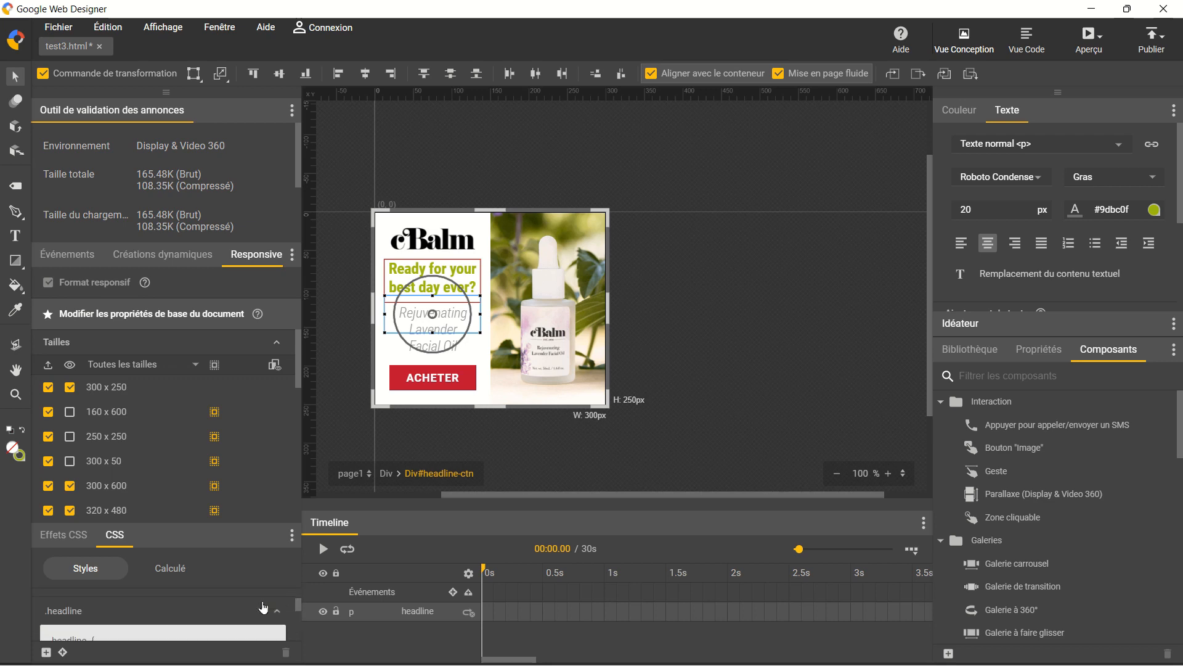
{"action": "scroll", "coordinate": [263, 607], "scroll_direction": "up", "scroll_amount": 2}
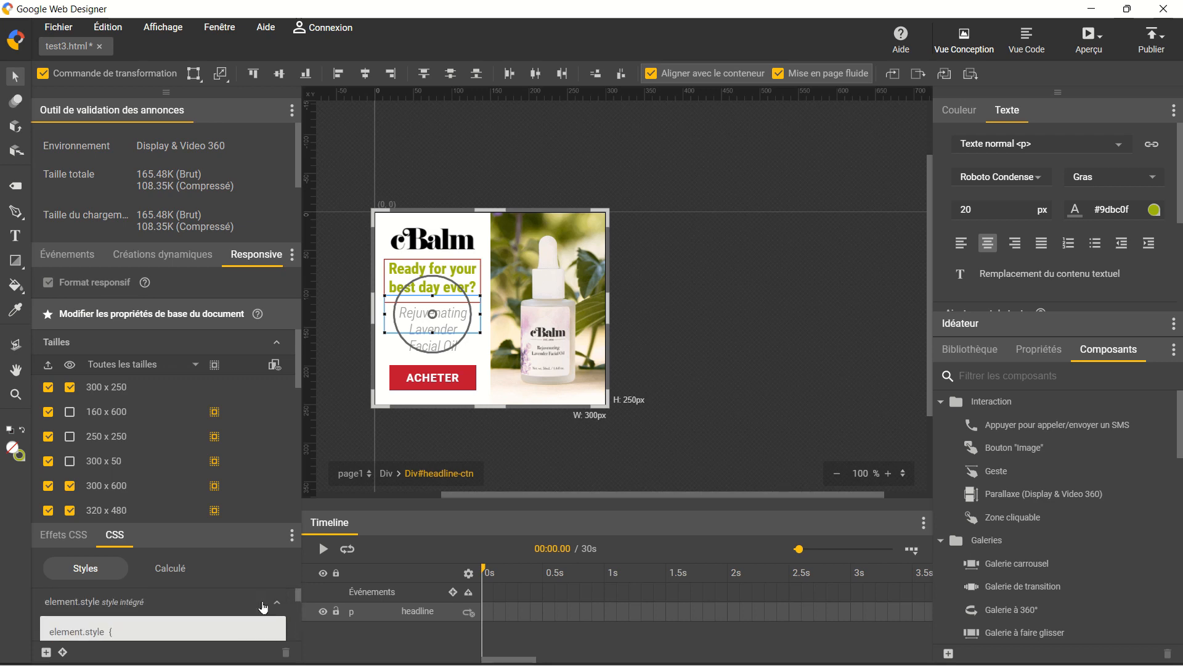
{"action": "scroll", "coordinate": [263, 607], "scroll_direction": "down", "scroll_amount": 5}
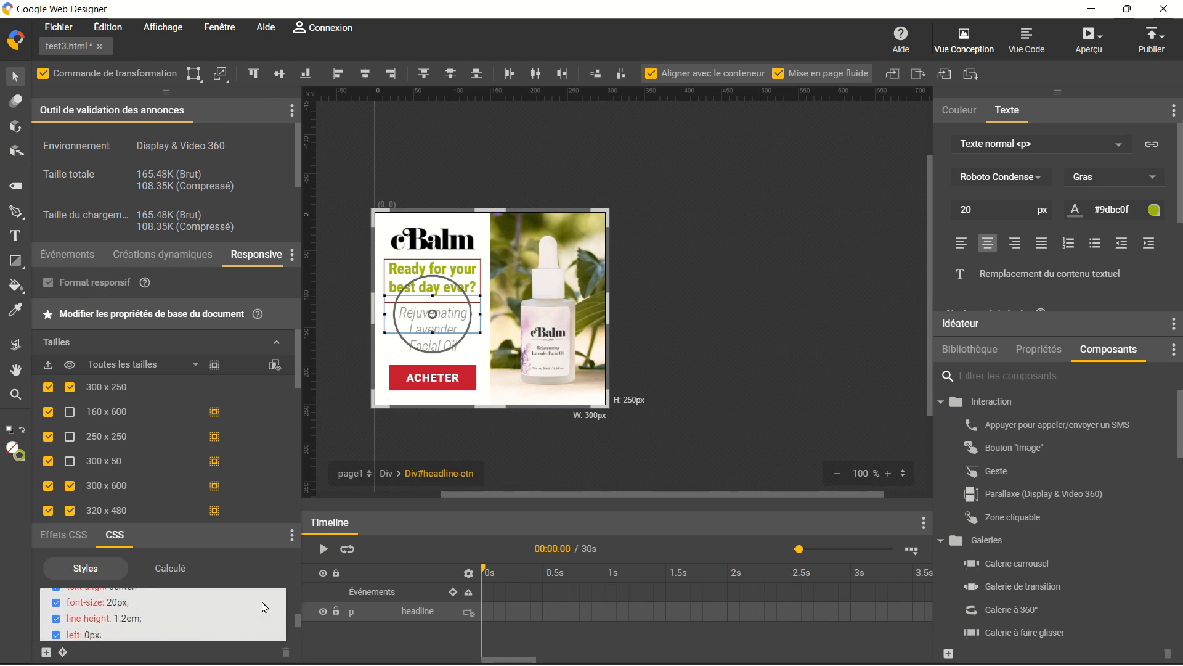
{"action": "scroll", "coordinate": [263, 607], "scroll_direction": "down", "scroll_amount": 2}
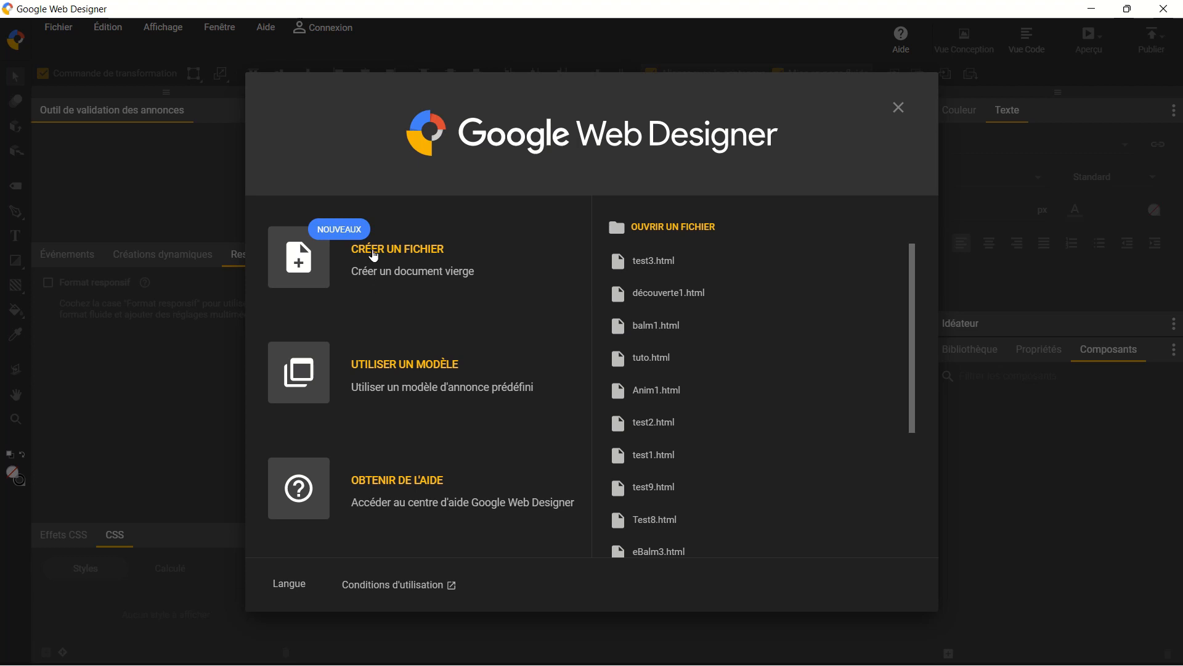
Step: Create a blank responsive banner named test4 for Display & Video 360 with dimensions 300 x 250
{"action": "left_click", "coordinate": [374, 256]}
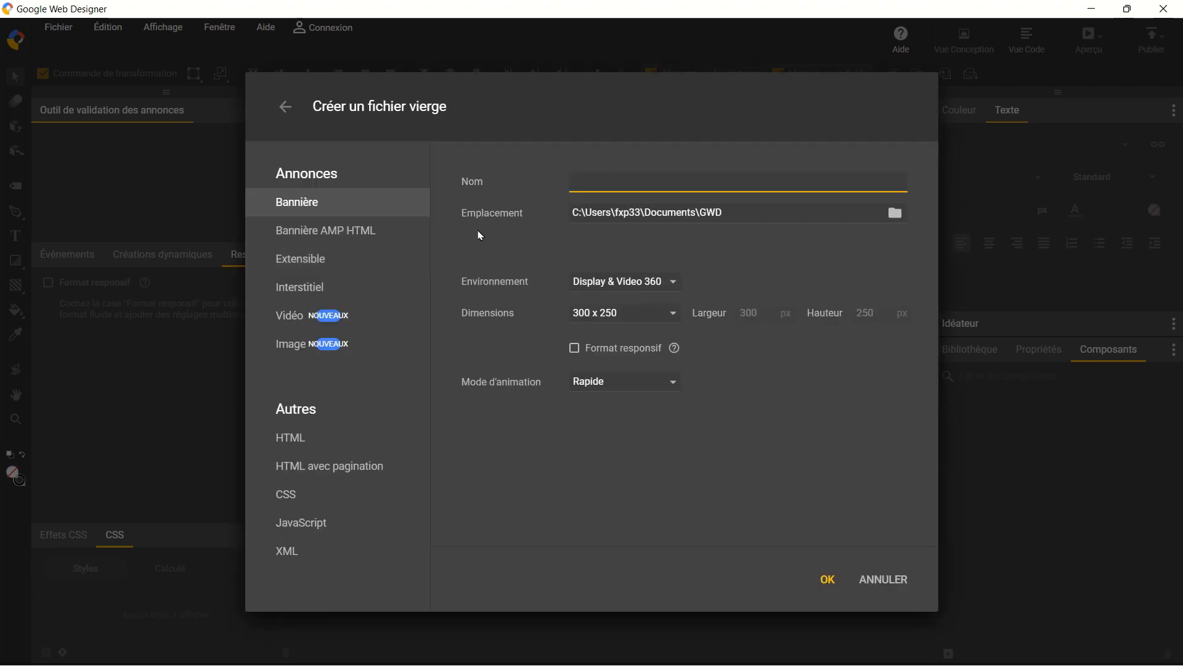
{"action": "type", "text": "test4"}
{"action": "left_click", "coordinate": [311, 210]}
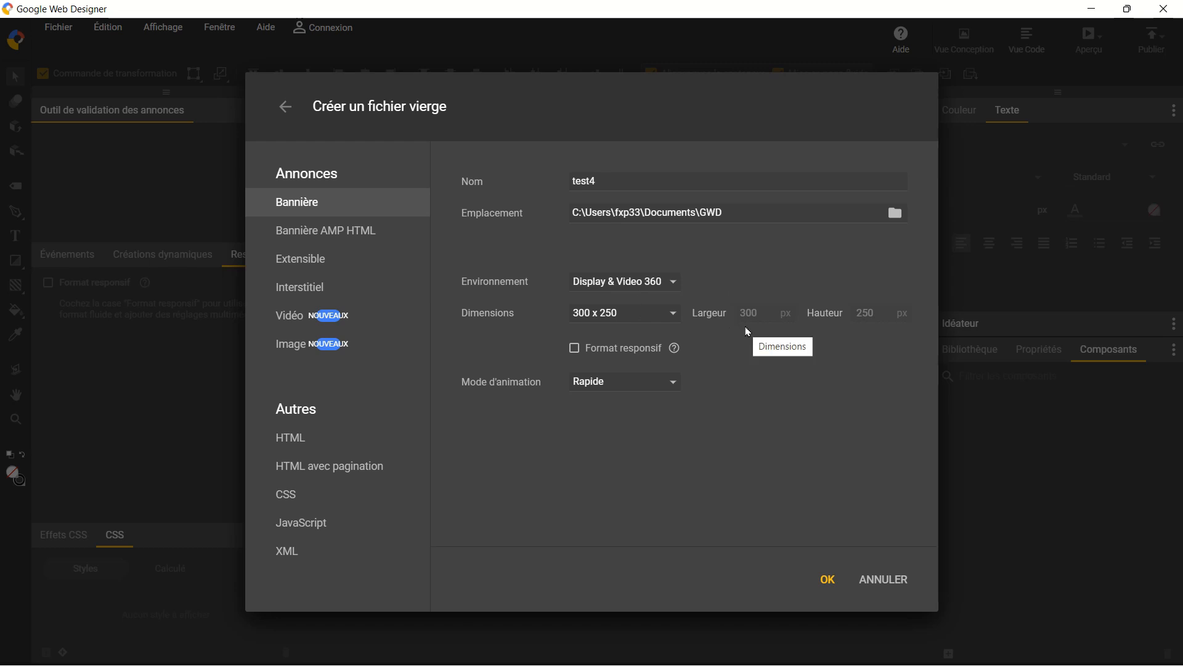
{"action": "left_click", "coordinate": [674, 284]}
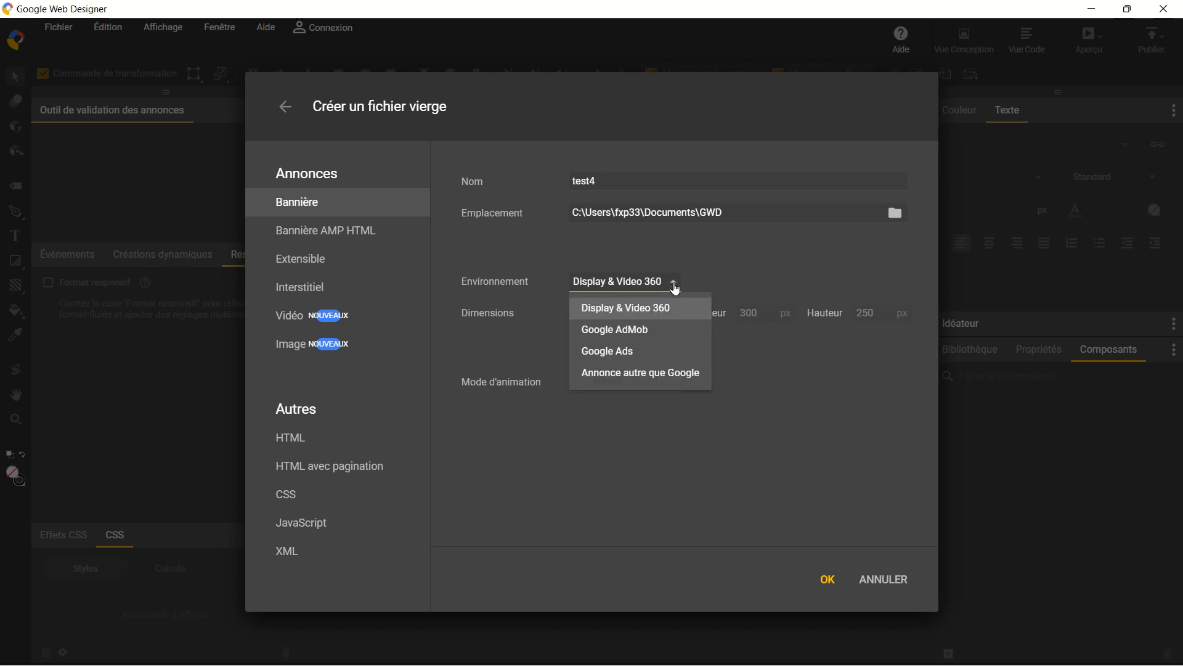
{"action": "left_click", "coordinate": [675, 287]}
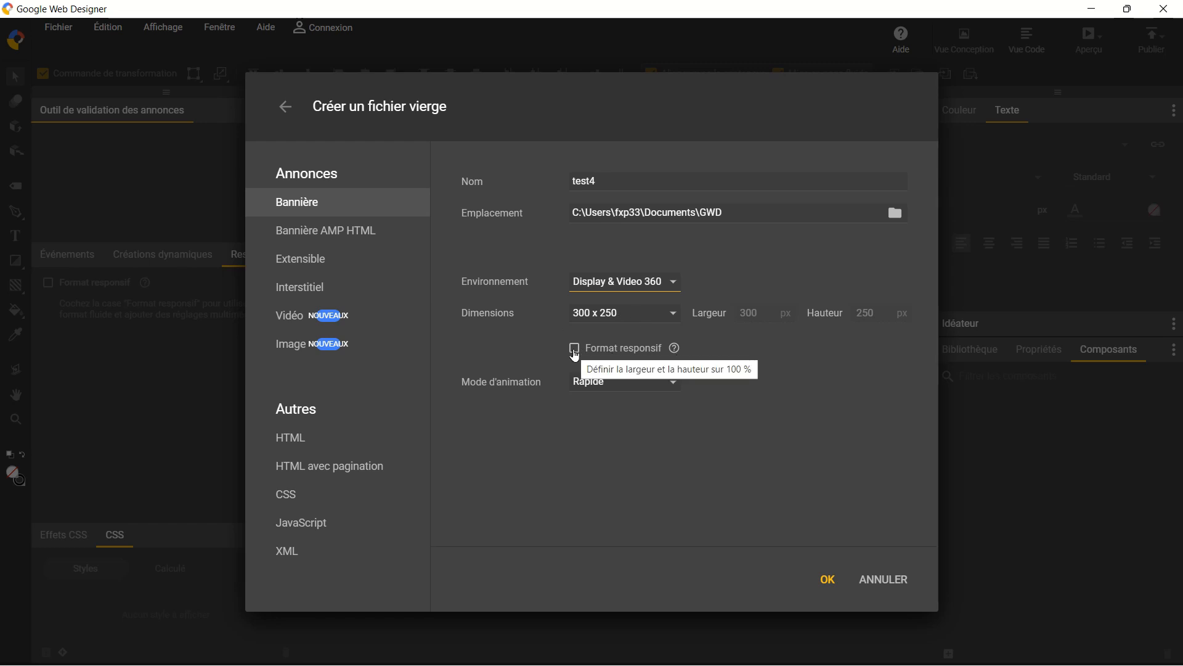
{"action": "left_click", "coordinate": [574, 354]}
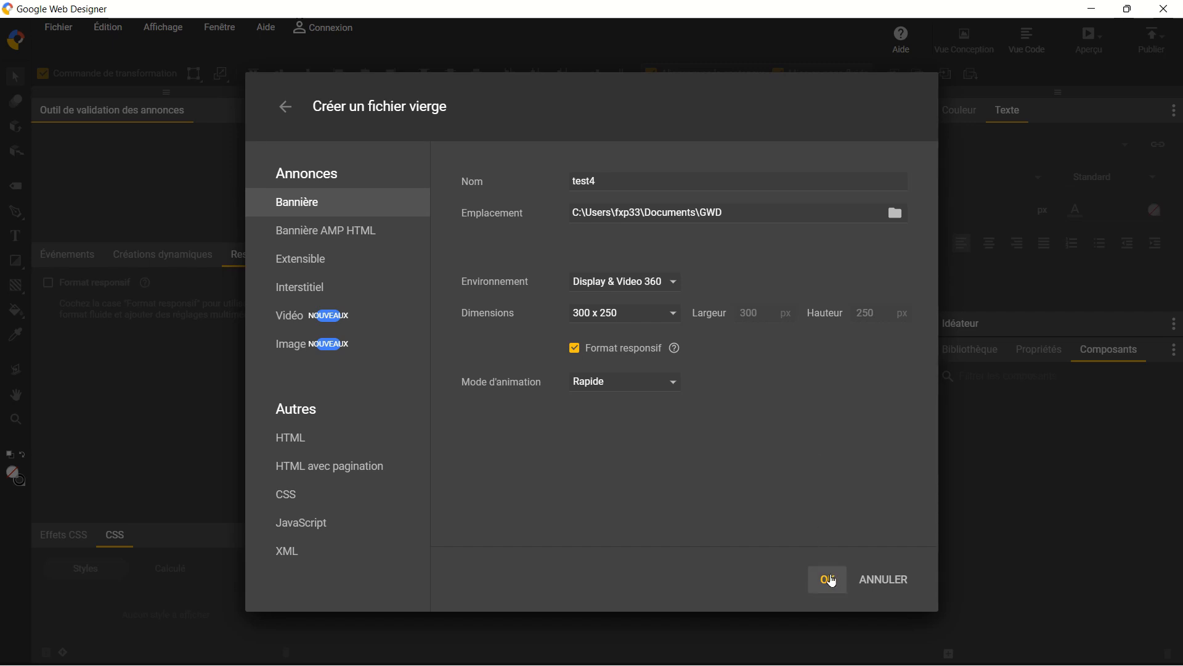
{"action": "left_click", "coordinate": [828, 580]}
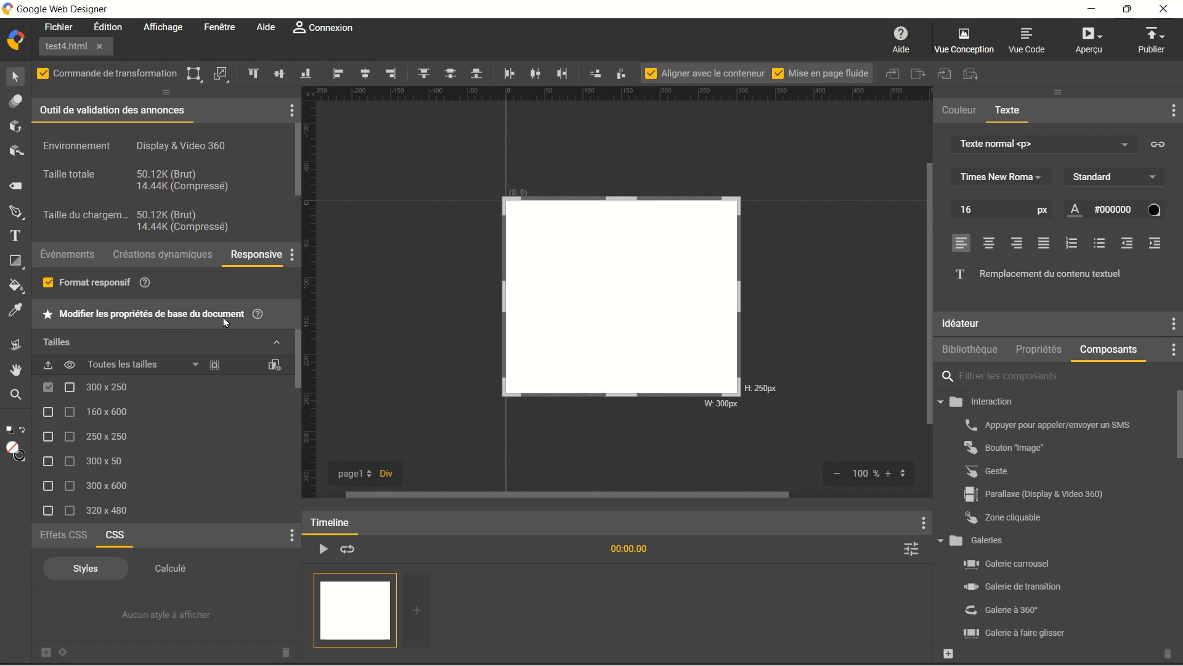
Step: Enable the 300 x 600 and 320 x 50 sizes alongside 300 x 250, and select the 300 x 250 size
{"action": "left_click", "coordinate": [70, 388]}
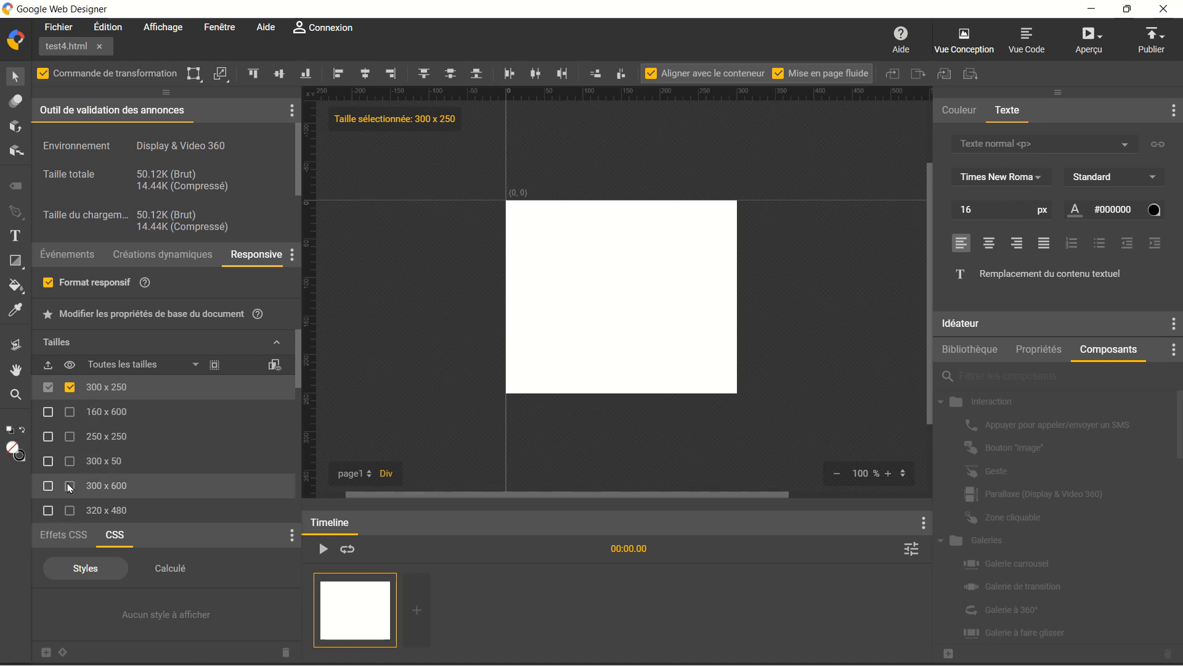
{"action": "left_click", "coordinate": [48, 486]}
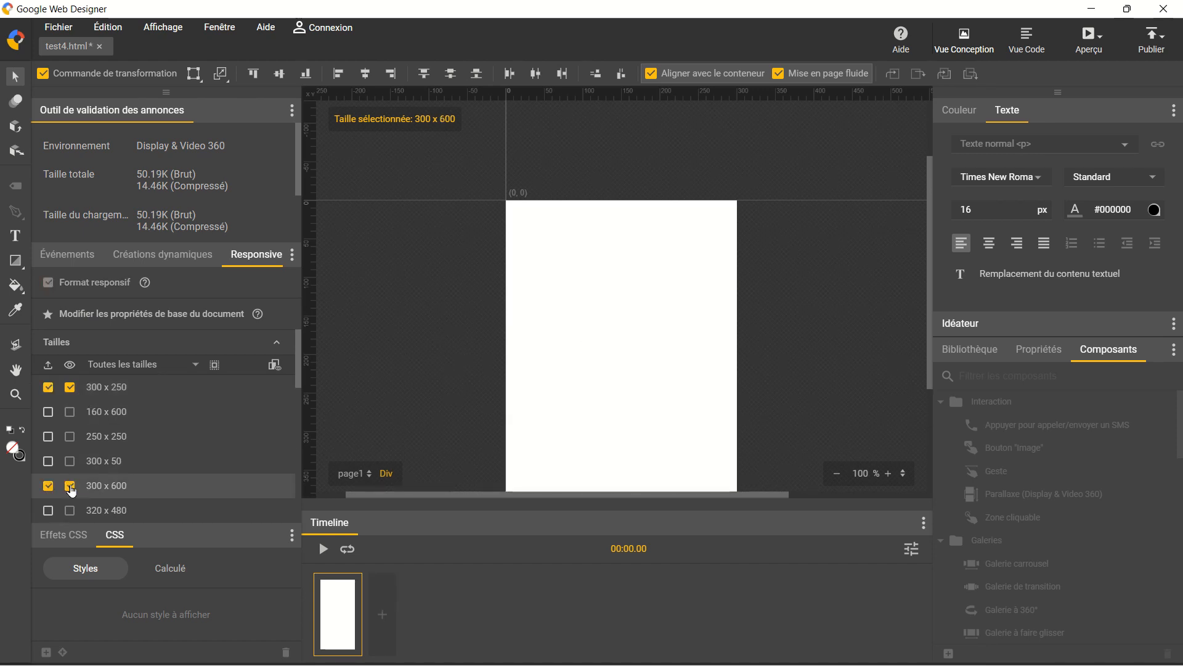
{"action": "scroll", "coordinate": [72, 498], "scroll_direction": "down", "scroll_amount": 1}
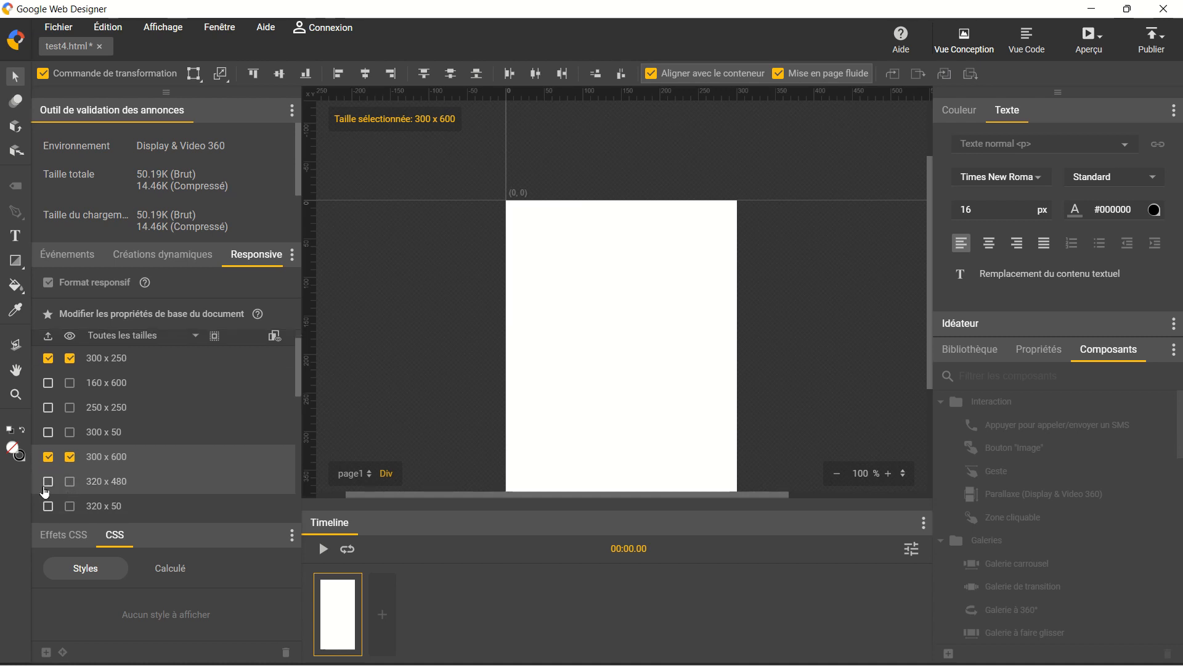
{"action": "left_click", "coordinate": [48, 506]}
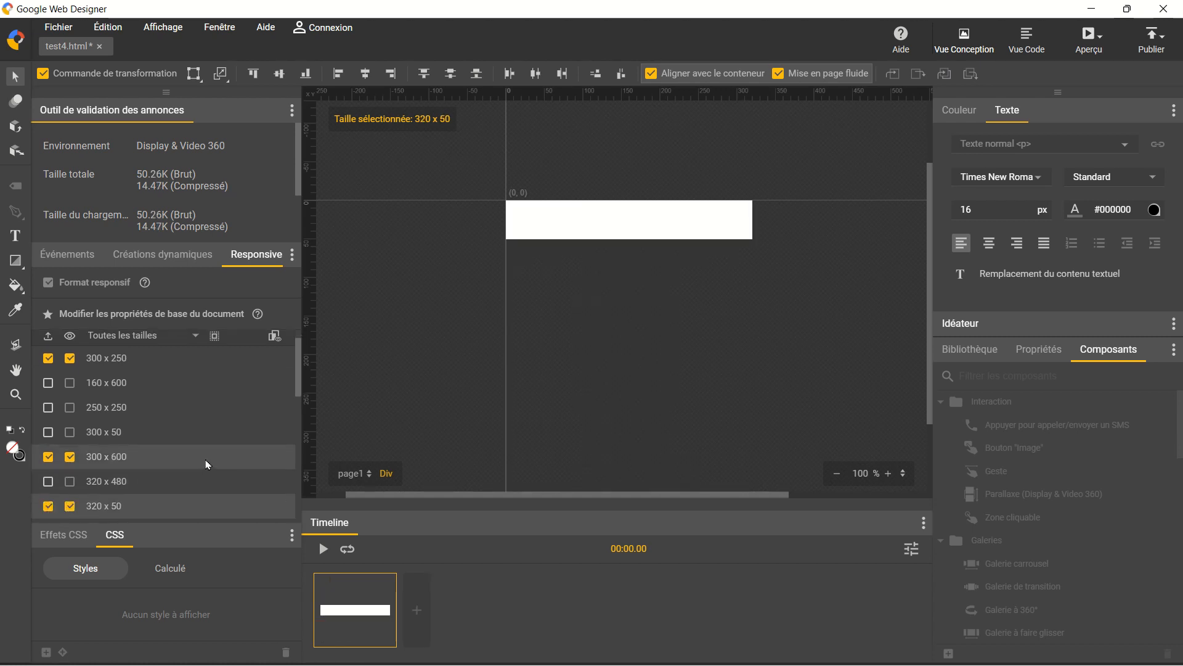
{"action": "scroll", "coordinate": [206, 464], "scroll_direction": "up", "scroll_amount": 1}
{"action": "left_click", "coordinate": [141, 390]}
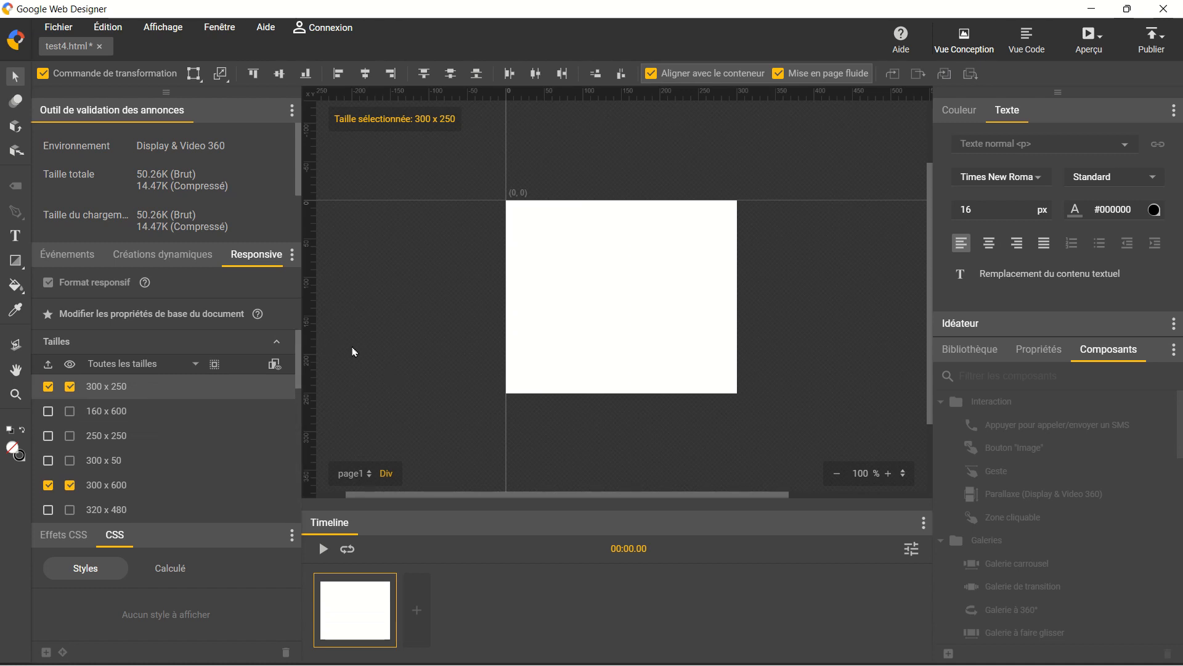
Step: Switch to the document's base properties and add a text box reading "Bonjour" in the page's upper-left area
{"action": "key", "text": "t"}
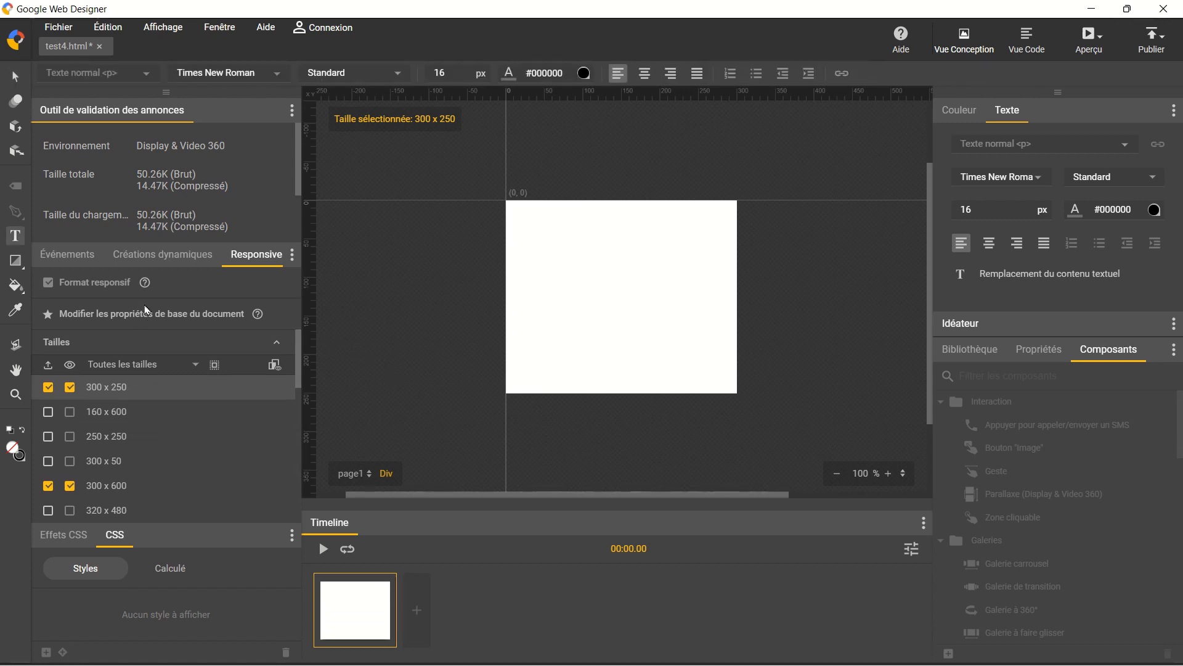
{"action": "left_click", "coordinate": [146, 314]}
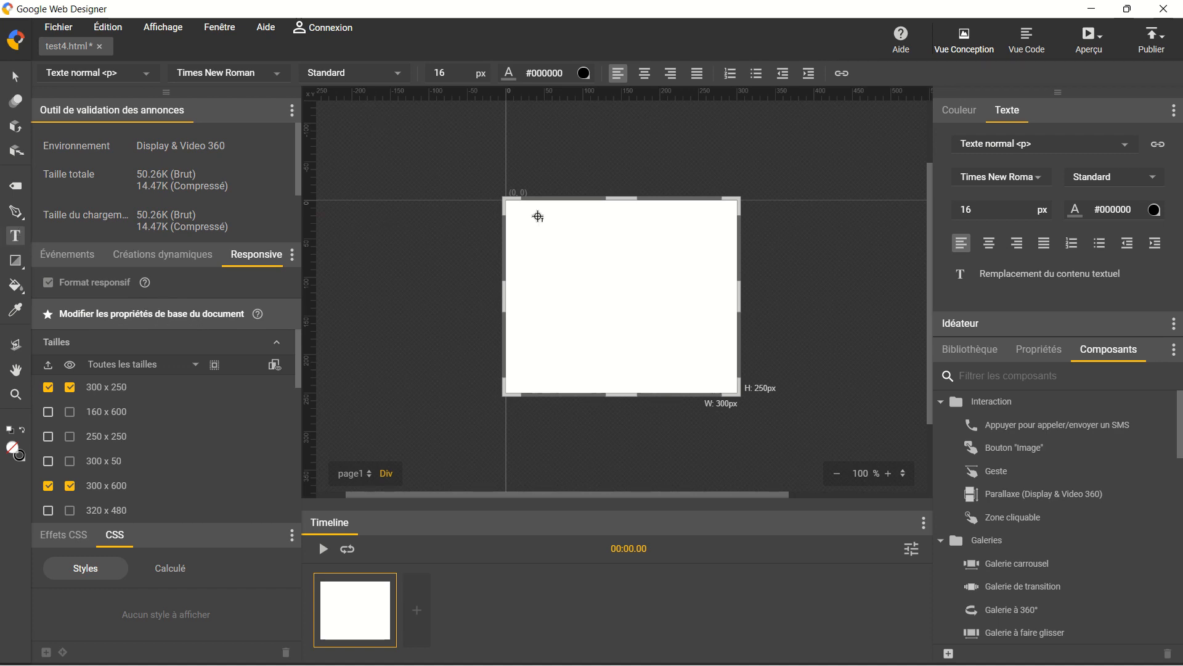
{"action": "left_click_drag", "start_coordinate": [519, 216], "coordinate": [636, 249]}
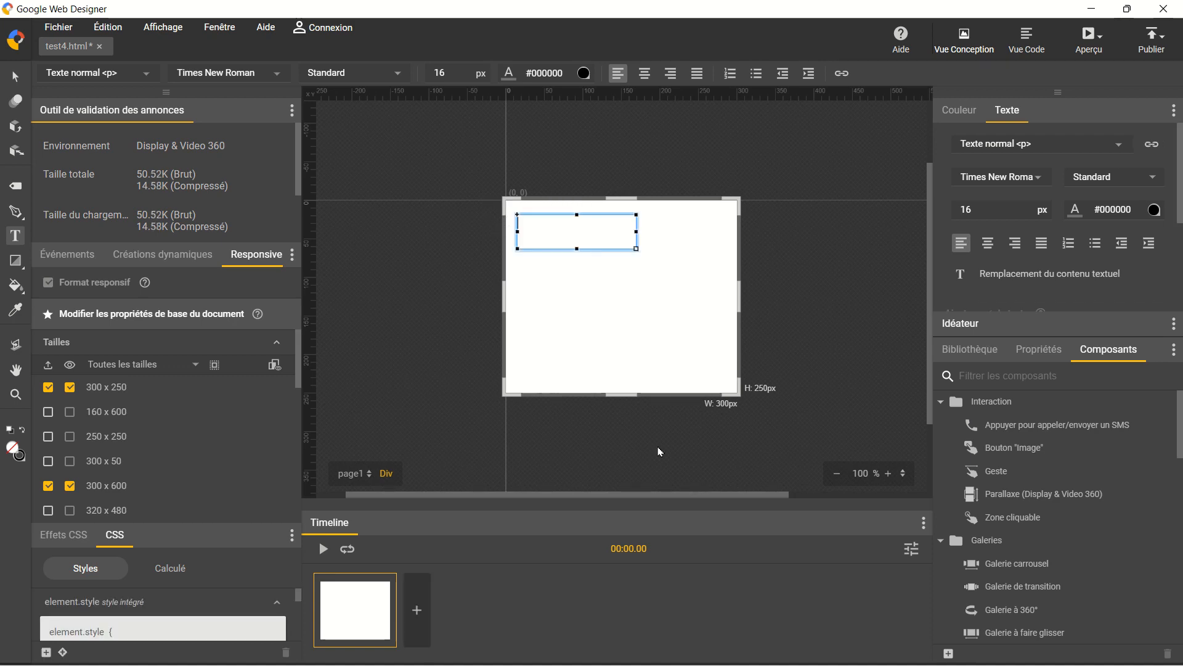
{"action": "type", "text": "Bonjour"}
Step: Format the "Bonjour" text as Titre 1 <h1> and set its colour to #C71616
{"action": "left_click", "coordinate": [1121, 146]}
{"action": "left_click", "coordinate": [1121, 147]}
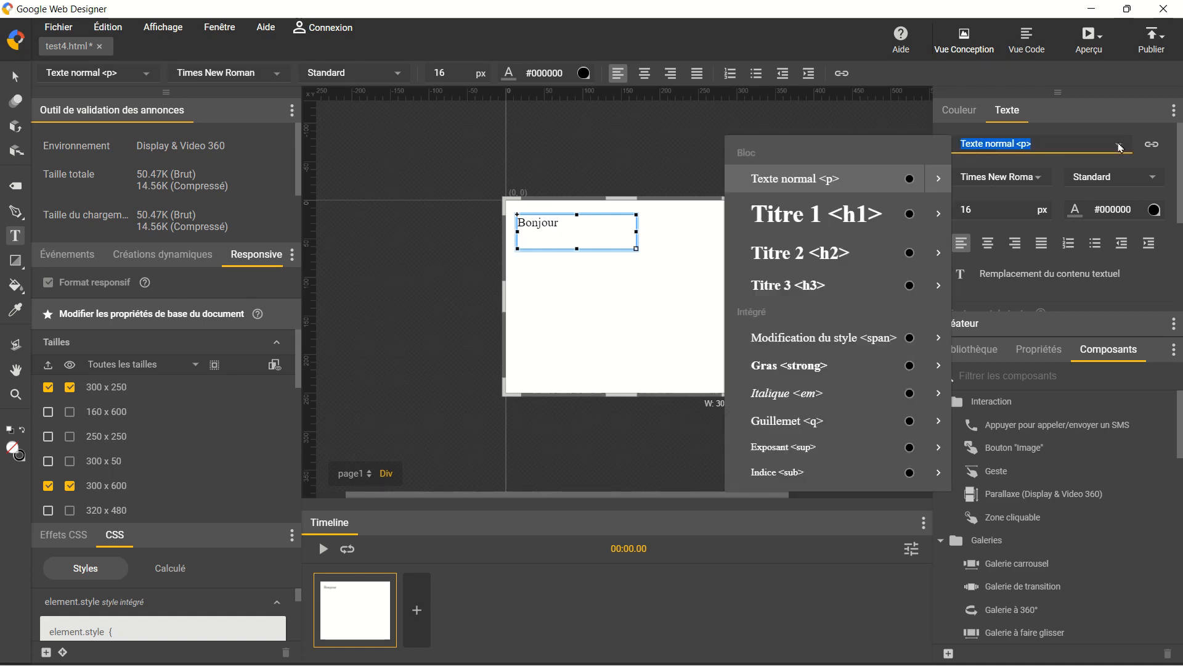
{"action": "left_click", "coordinate": [853, 226]}
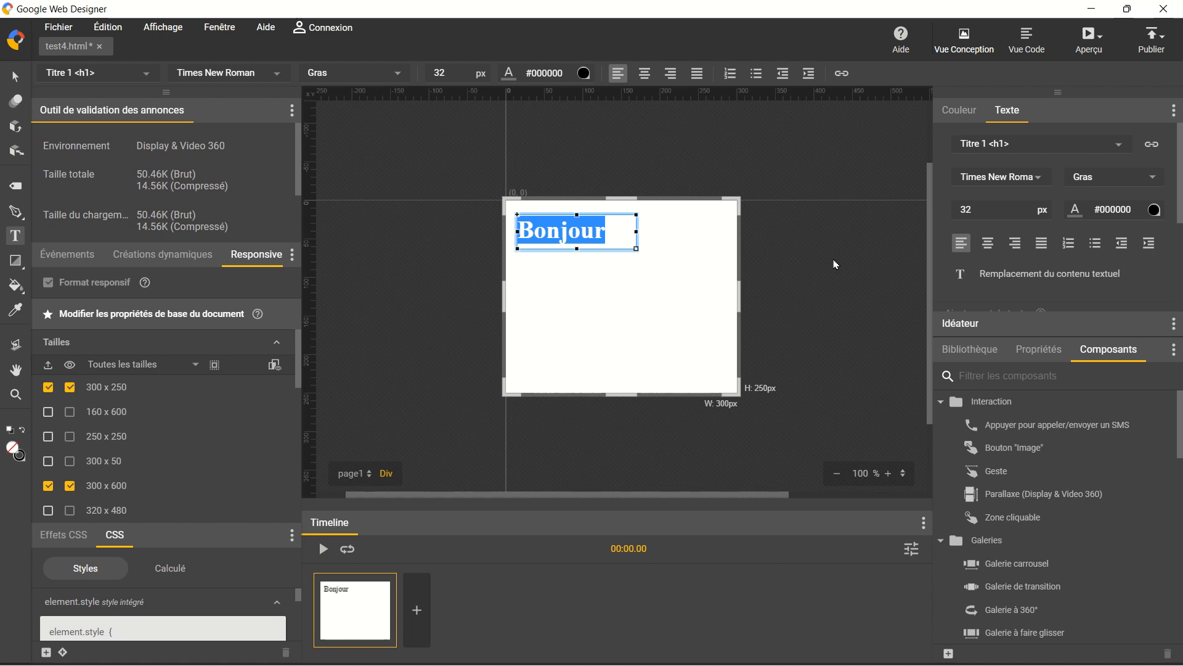
{"action": "left_click", "coordinate": [1155, 211]}
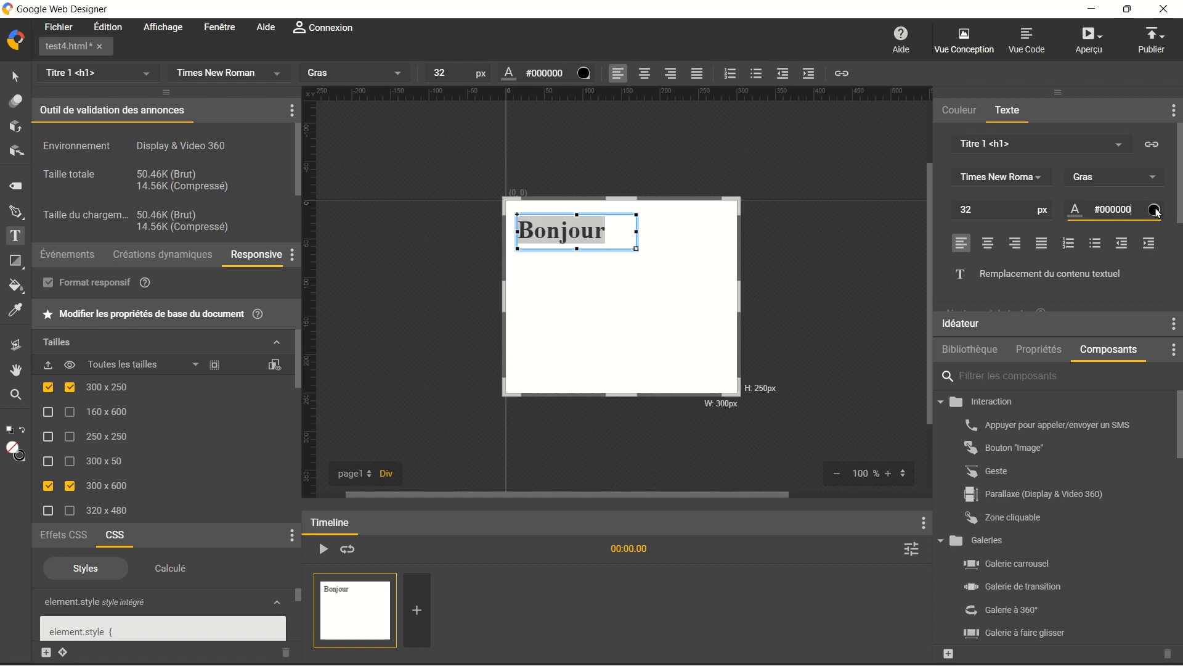
{"action": "left_click", "coordinate": [1088, 294]}
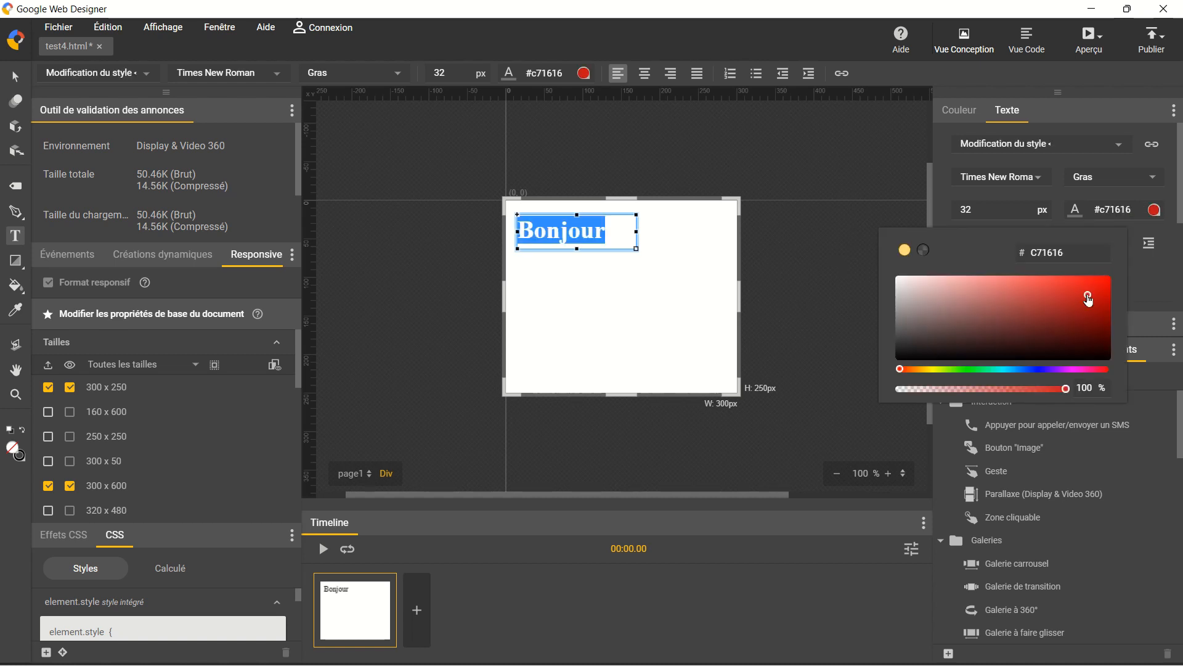
{"action": "left_click", "coordinate": [826, 253]}
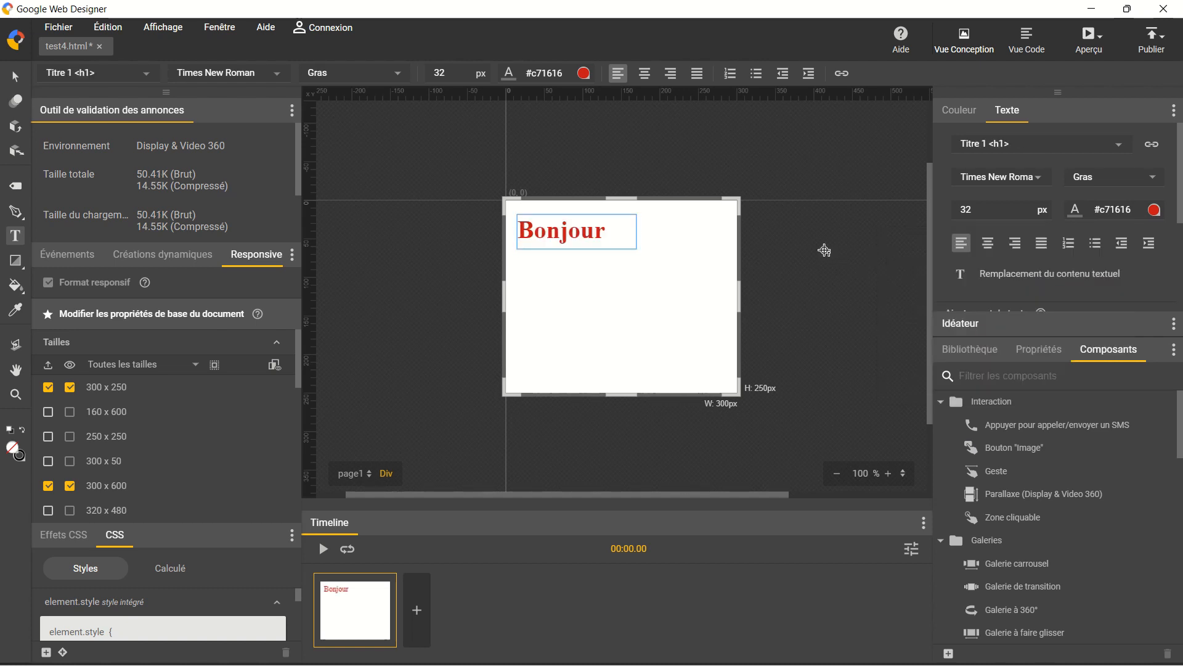
Step: Show the multi-size preview and, for the 320 x 50 size only, reposition "Bonjour" slightly higher so it fits inside the banner
{"action": "left_click", "coordinate": [275, 365]}
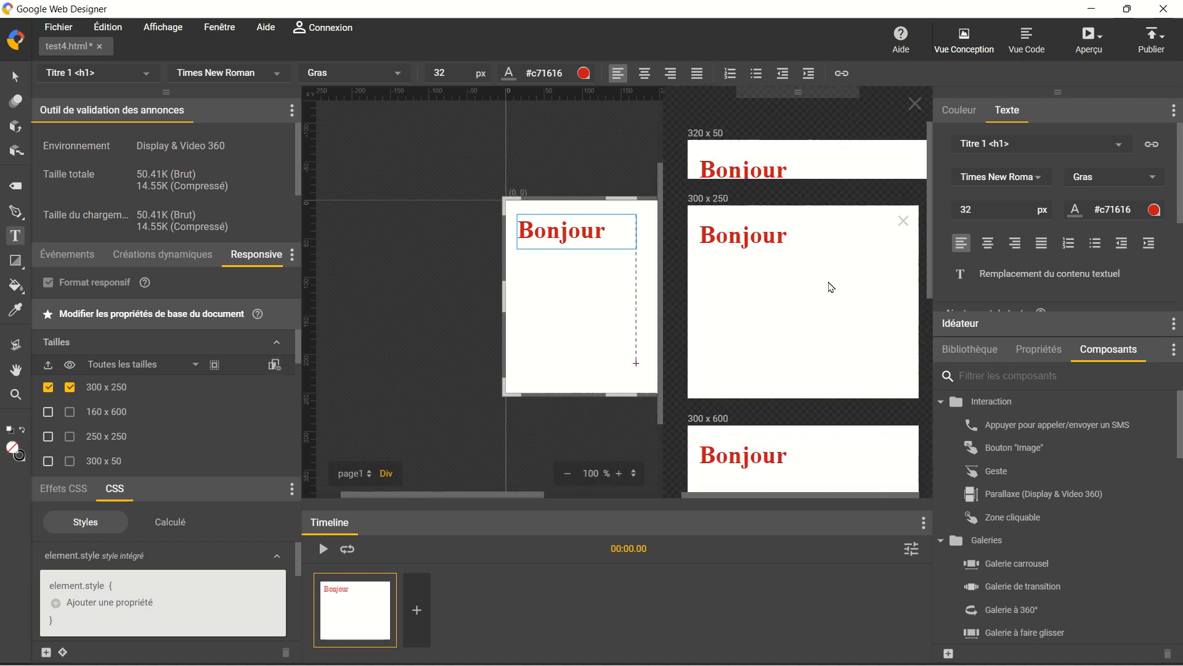
{"action": "left_click", "coordinate": [758, 179]}
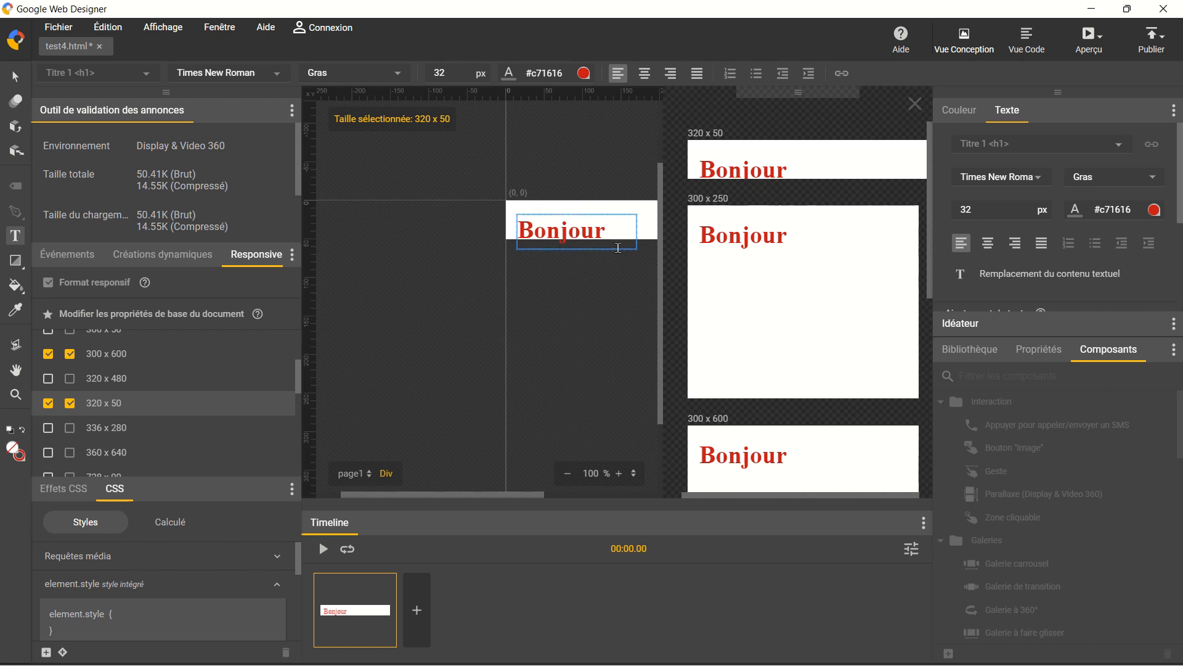
{"action": "left_click", "coordinate": [13, 77]}
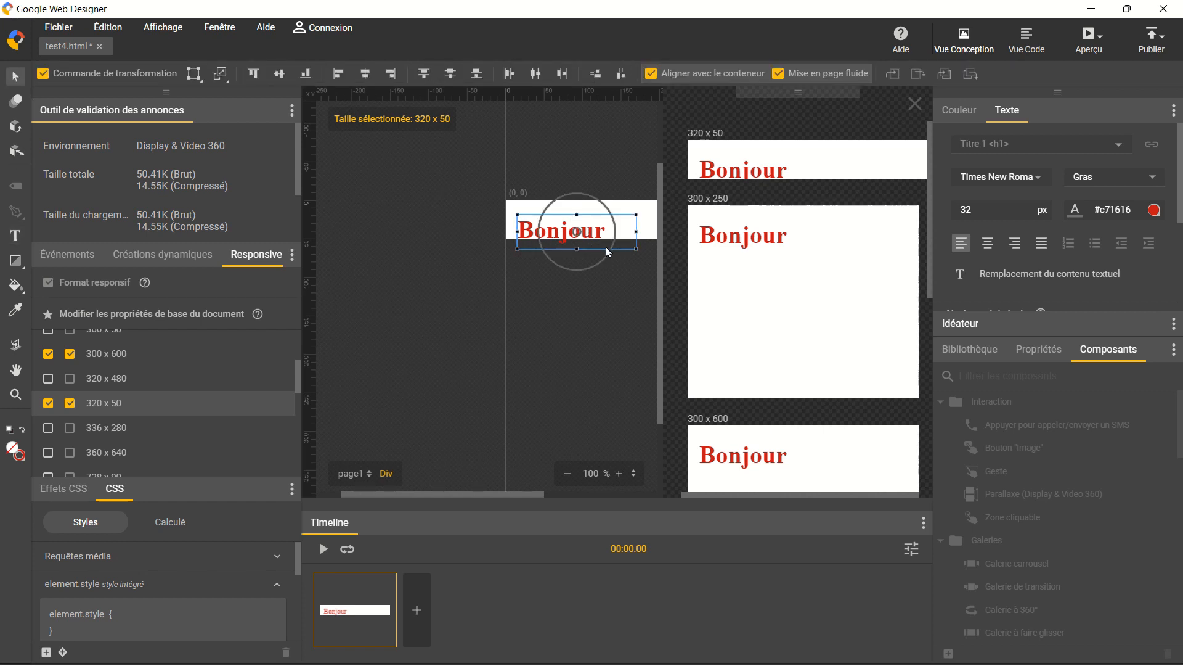
{"action": "left_click_drag", "start_coordinate": [605, 247], "coordinate": [605, 238]}
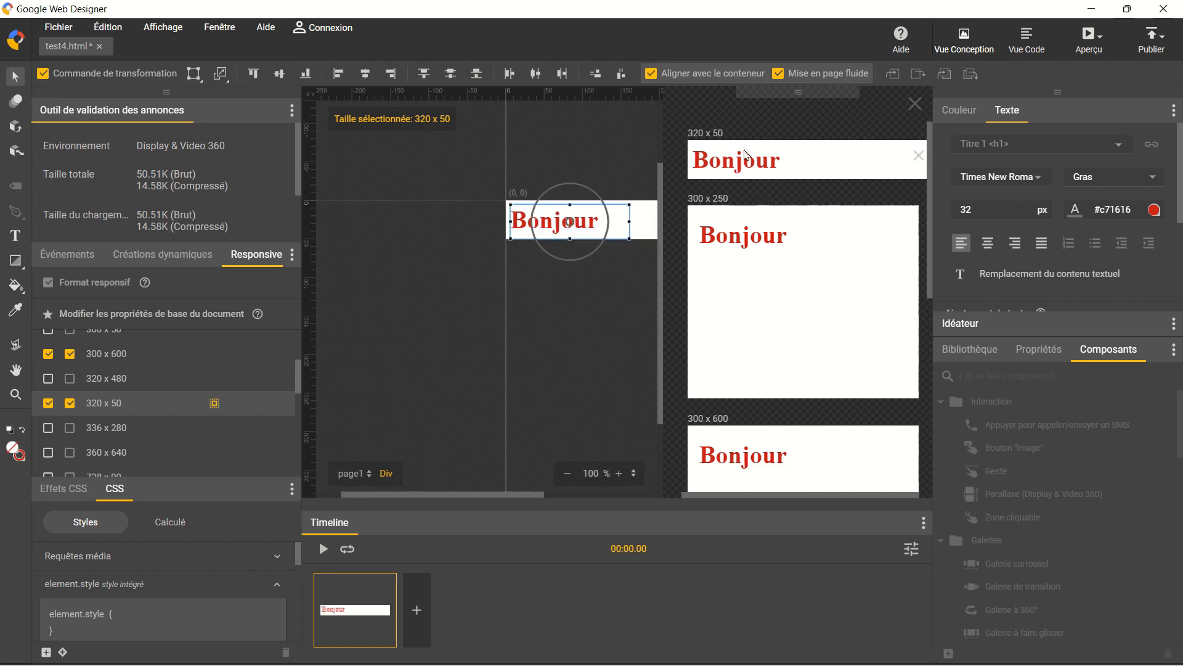
{"action": "key", "text": "Right"}
{"action": "key", "text": "Right"}
{"action": "key", "text": "Right"}
{"action": "key", "text": "Right"}
{"action": "key", "text": "Right"}
{"action": "key", "text": "Right"}
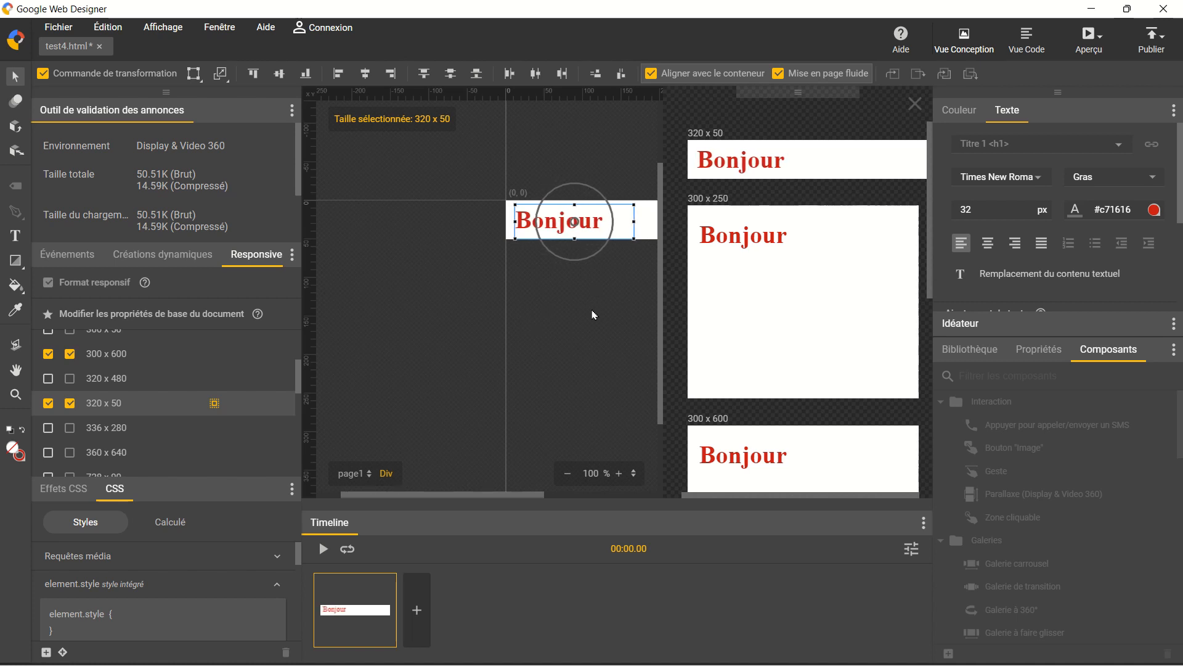
Step: Return to editing the document's base properties and display the 300 x 250 size
{"action": "left_click", "coordinate": [152, 320]}
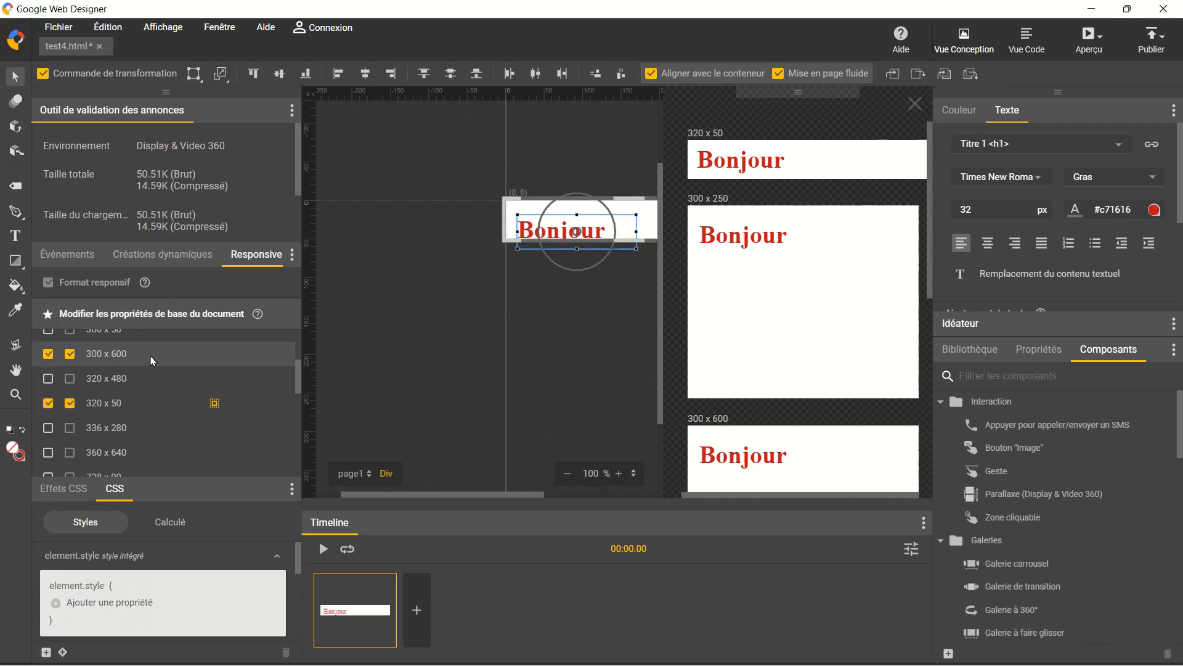
{"action": "scroll", "coordinate": [148, 368], "scroll_direction": "up", "scroll_amount": 2}
{"action": "left_click", "coordinate": [135, 387]}
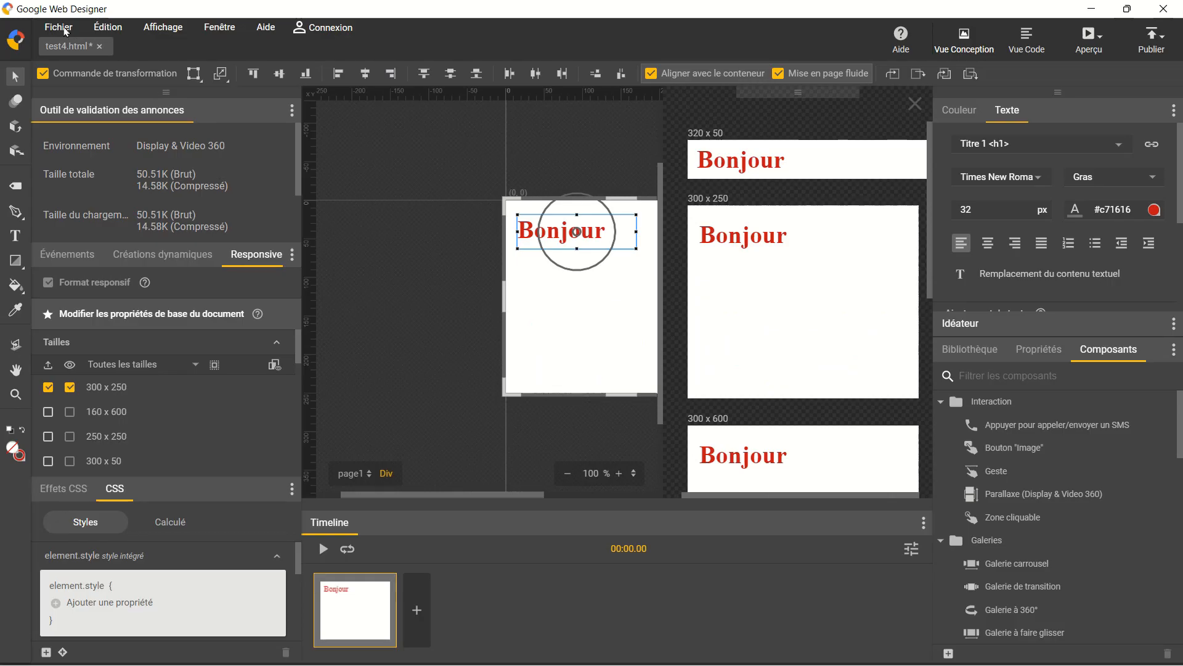
Step: Look at the gallery of templates available for creating a new file, and return to the test4 banner
{"action": "left_click", "coordinate": [64, 28]}
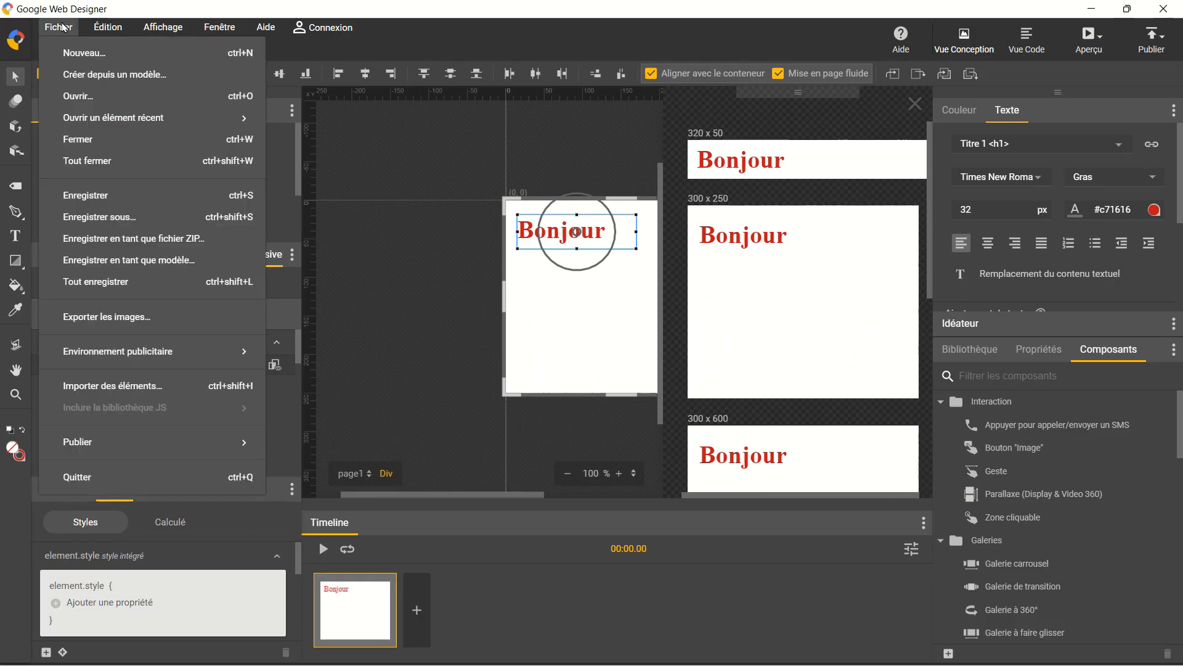
{"action": "left_click", "coordinate": [106, 75]}
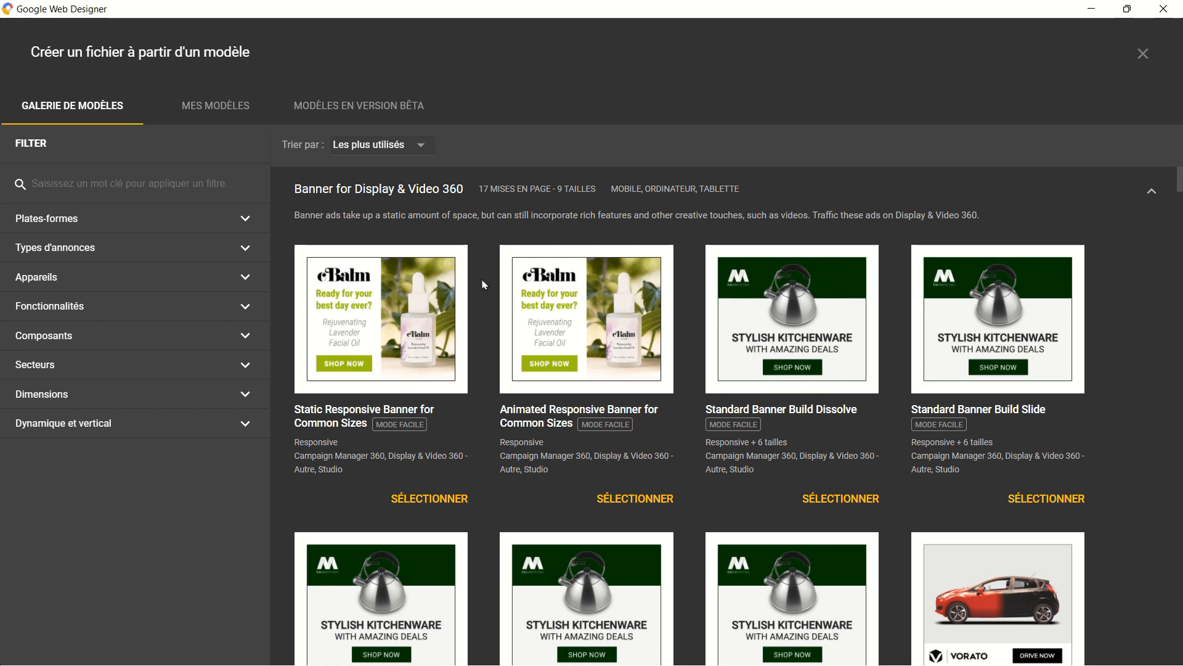
{"action": "left_click", "coordinate": [1143, 56]}
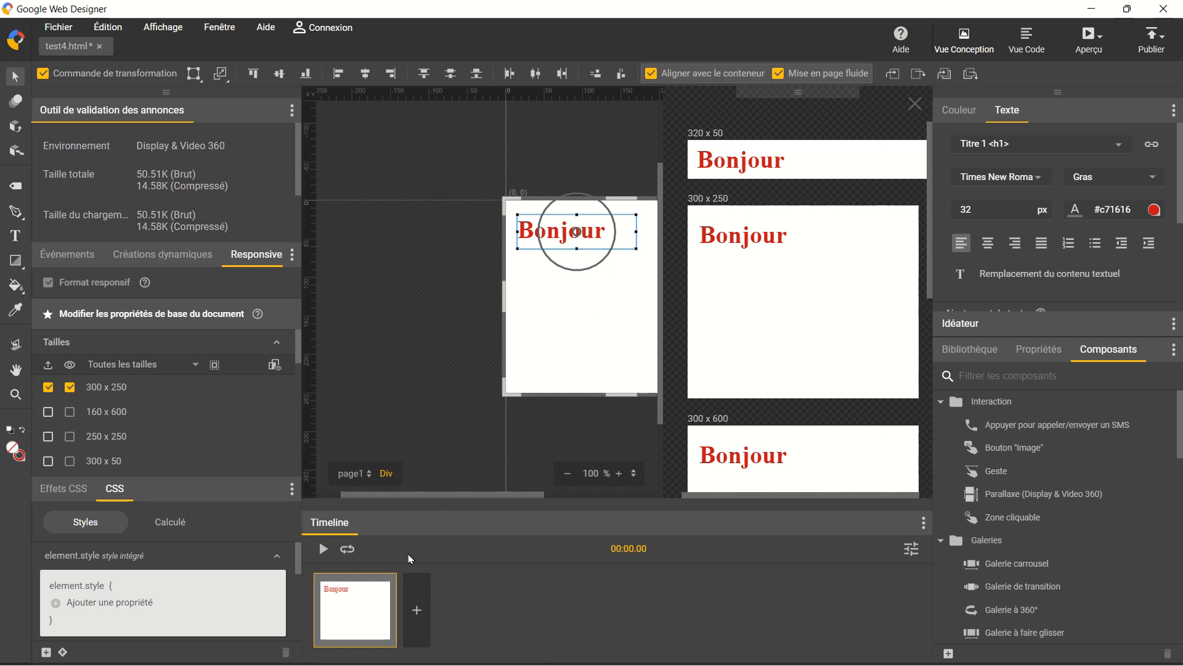
Step: Add a second keyframe scene to the timeline, rotate "Bonjour" slightly counterclockwise in it and shift the heading down and left
{"action": "left_click", "coordinate": [427, 627]}
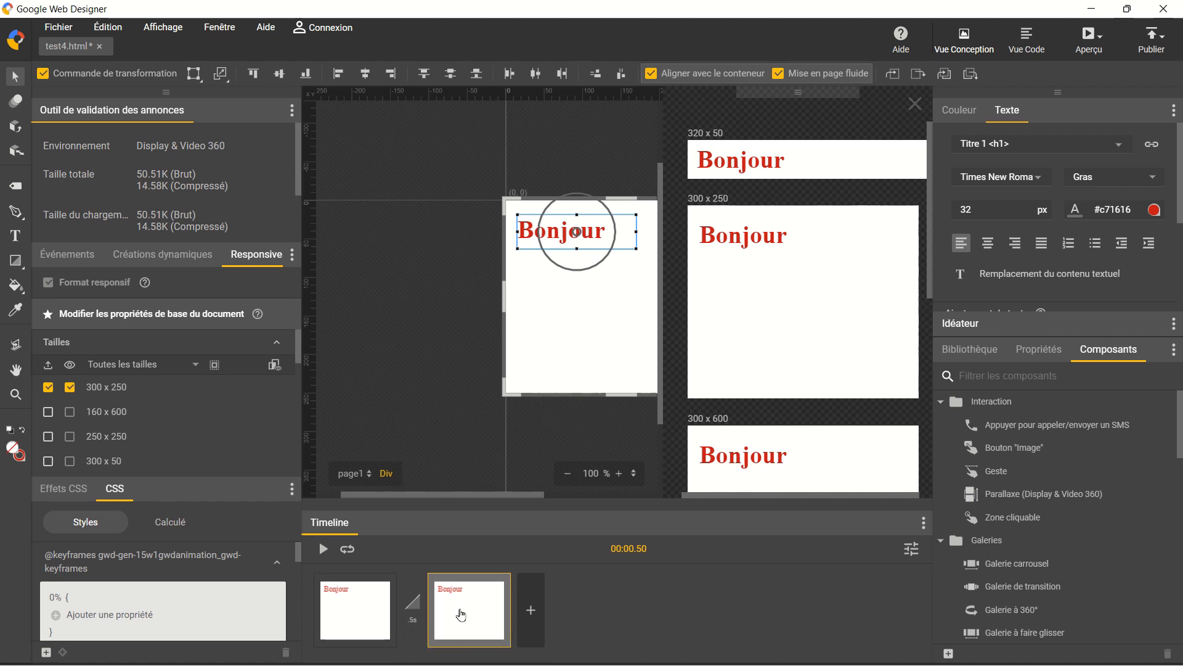
{"action": "mouse_move", "coordinate": [414, 642]}
{"action": "mouse_move", "coordinate": [618, 253]}
{"action": "left_mouse_down"}
{"action": "mouse_move", "coordinate": [623, 275]}
{"action": "mouse_move", "coordinate": [602, 286]}
{"action": "mouse_move", "coordinate": [639, 232]}
{"action": "mouse_move", "coordinate": [629, 272]}
{"action": "mouse_move", "coordinate": [630, 256]}
{"action": "left_mouse_up"}
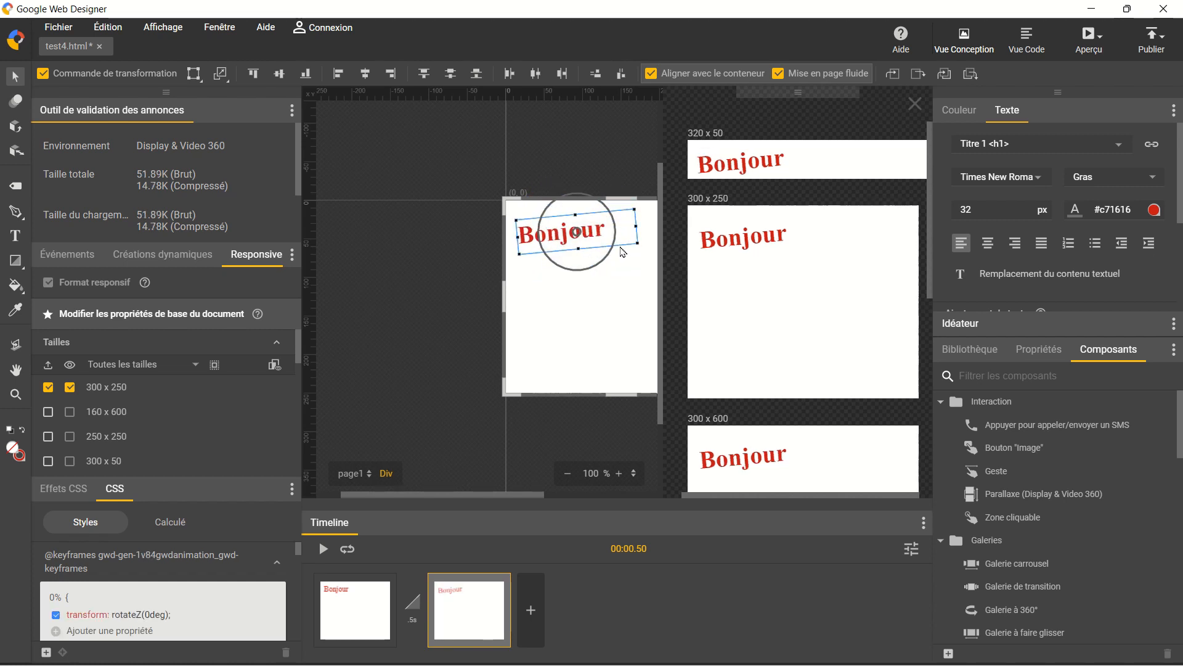
{"action": "left_click_drag", "start_coordinate": [622, 247], "coordinate": [618, 269]}
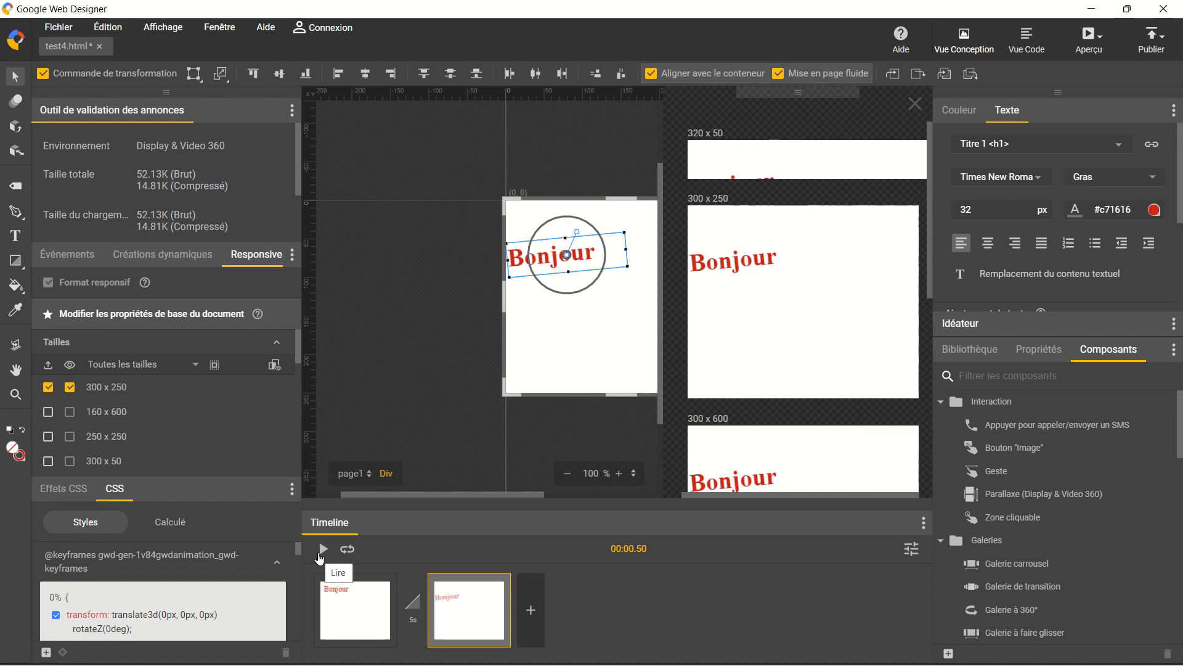
Step: Play the "Bonjour" animation in the timeline and preview the banner in Internet Explorer
{"action": "left_click", "coordinate": [319, 557]}
{"action": "left_click", "coordinate": [319, 556]}
{"action": "left_click", "coordinate": [319, 556]}
{"action": "left_click", "coordinate": [1103, 53]}
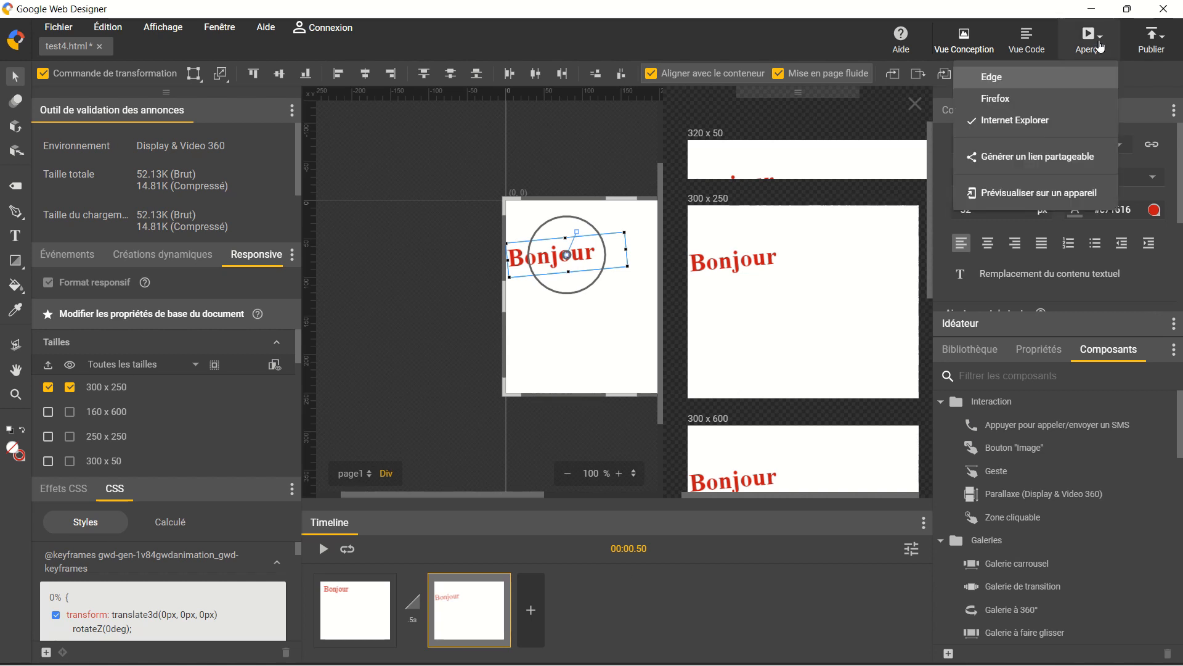
{"action": "left_click", "coordinate": [1063, 122]}
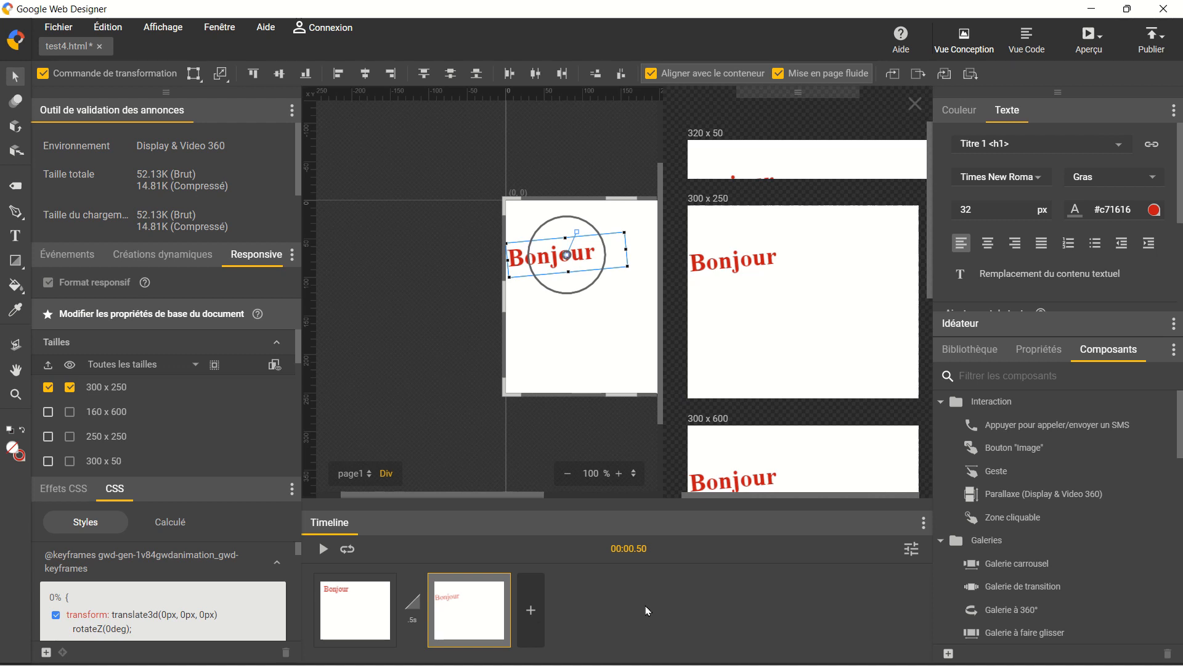
Step: Switch the timeline to its detailed layer view and examine the easing options on the "Bonjour" transition
{"action": "left_click", "coordinate": [913, 550]}
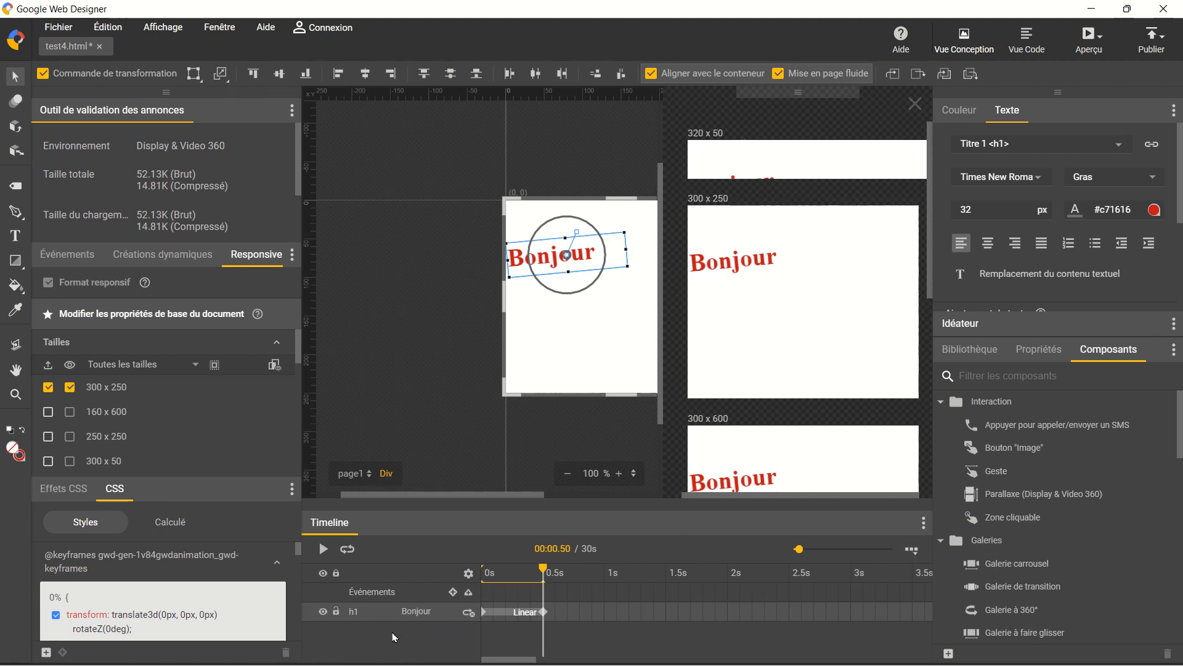
{"action": "left_click", "coordinate": [507, 619]}
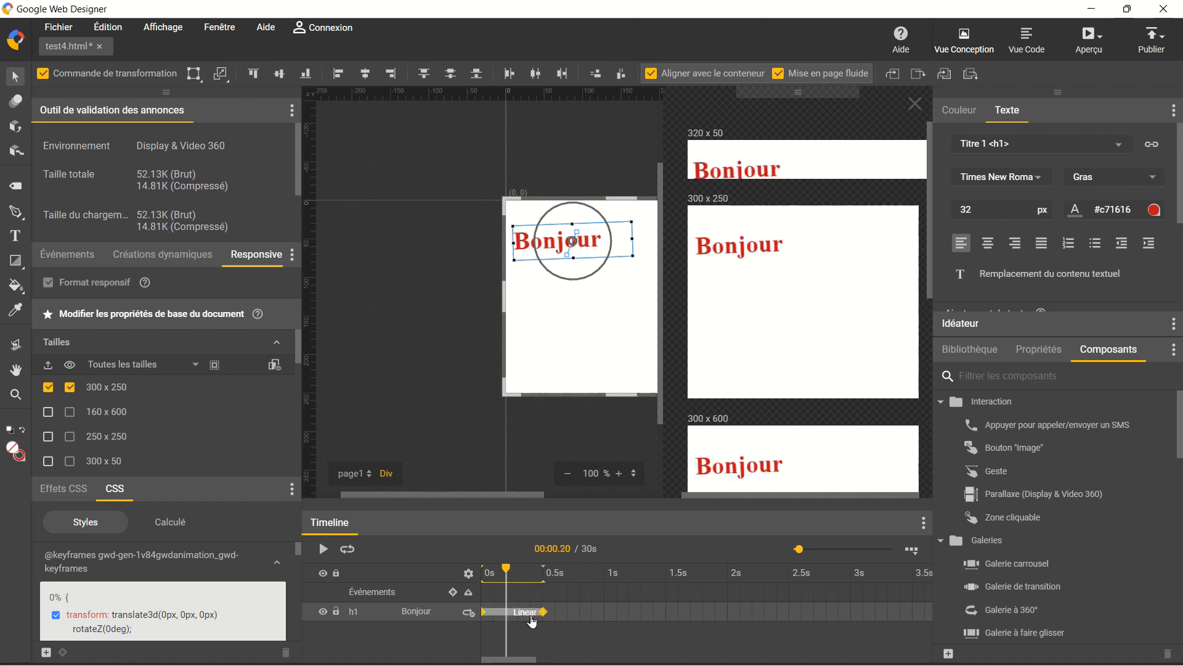
{"action": "left_click", "coordinate": [531, 620]}
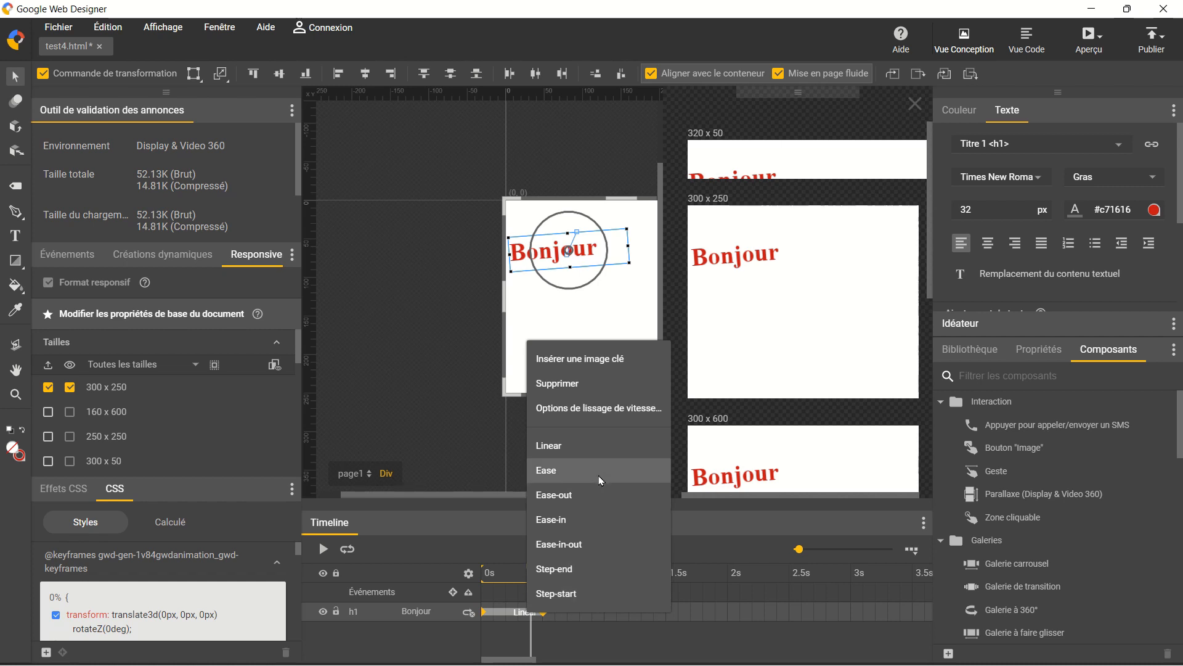
{"action": "left_click", "coordinate": [397, 652]}
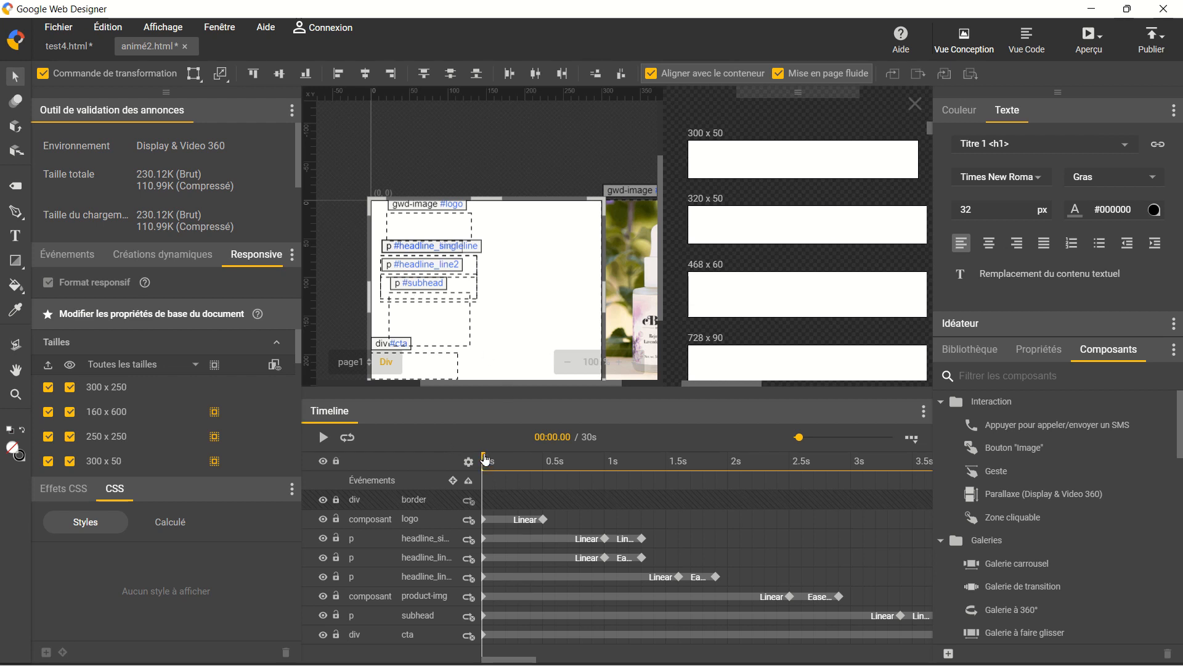
Step: Scrub through the timeline of the animé2 banner from 0 s to about 2.6 s to review its layer animations
{"action": "left_click_drag", "start_coordinate": [485, 459], "coordinate": [802, 465]}
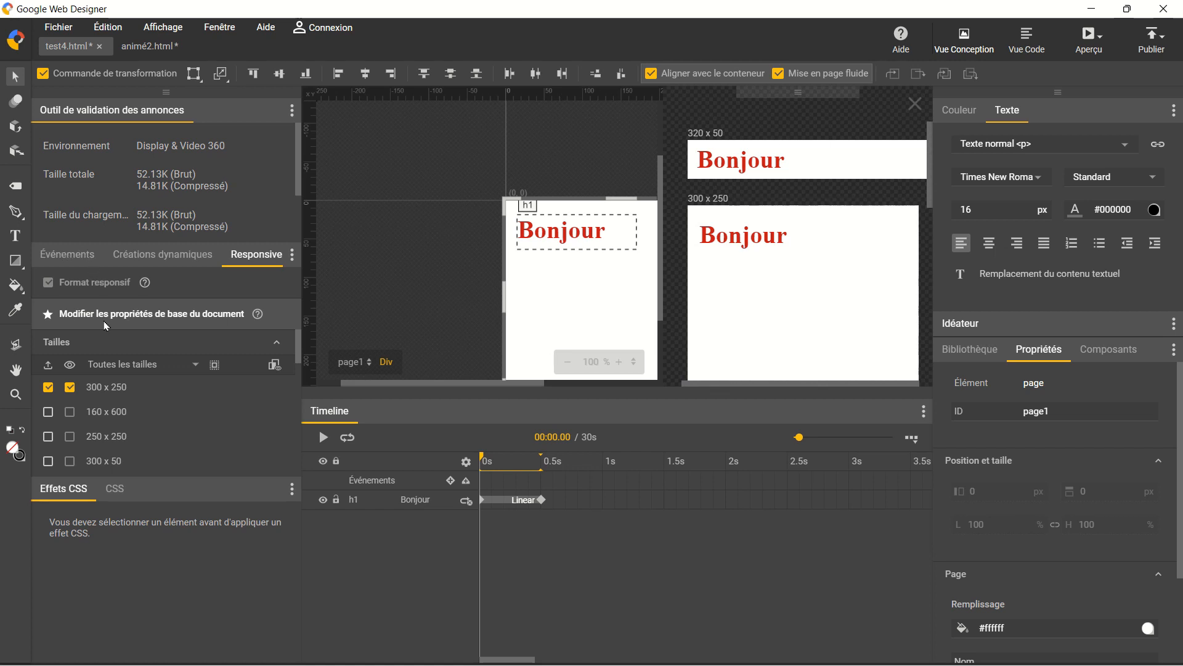
Step: Add a text box reading "à tous" below "Bonjour" in test4 and format it as Titre 2 <h2>
{"action": "left_click", "coordinate": [16, 237]}
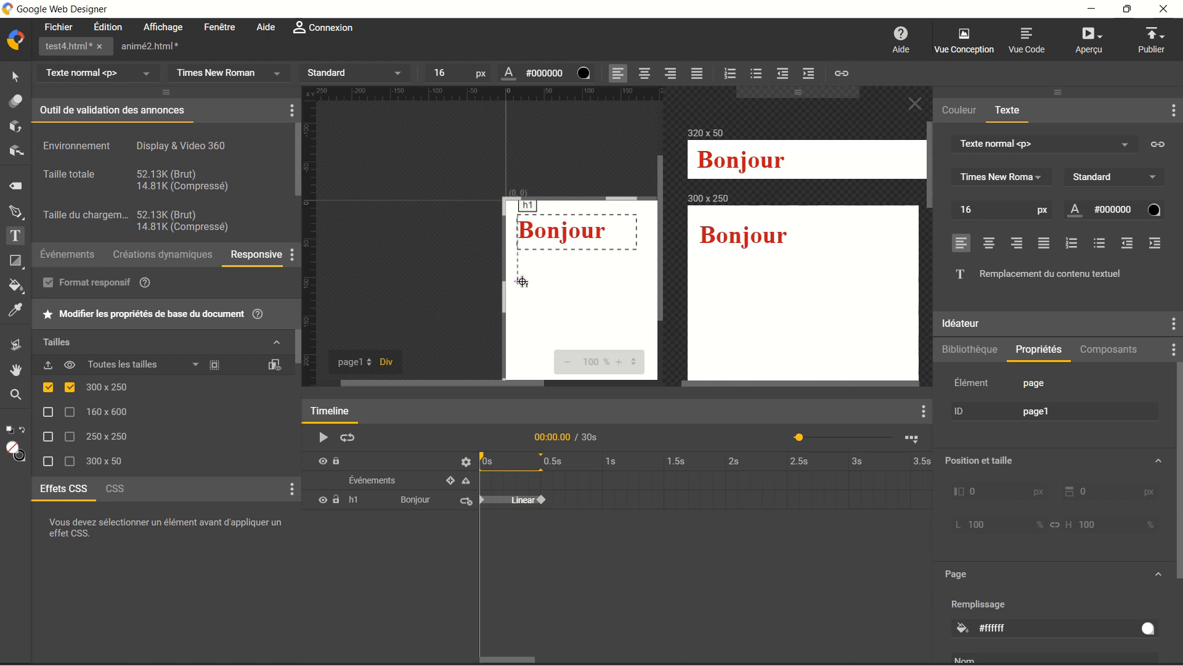
{"action": "left_click_drag", "start_coordinate": [518, 281], "coordinate": [626, 325]}
{"action": "type", "text": "à"}
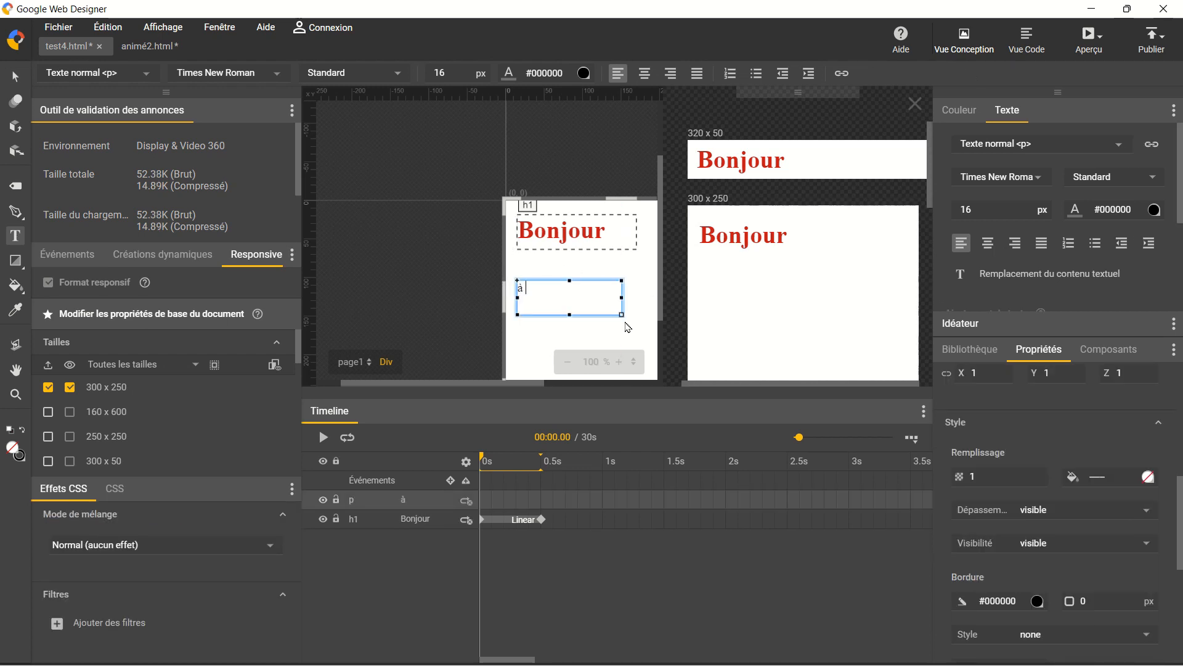
{"action": "type", "text": " tous"}
{"action": "left_click", "coordinate": [1032, 144]}
{"action": "left_click", "coordinate": [850, 252]}
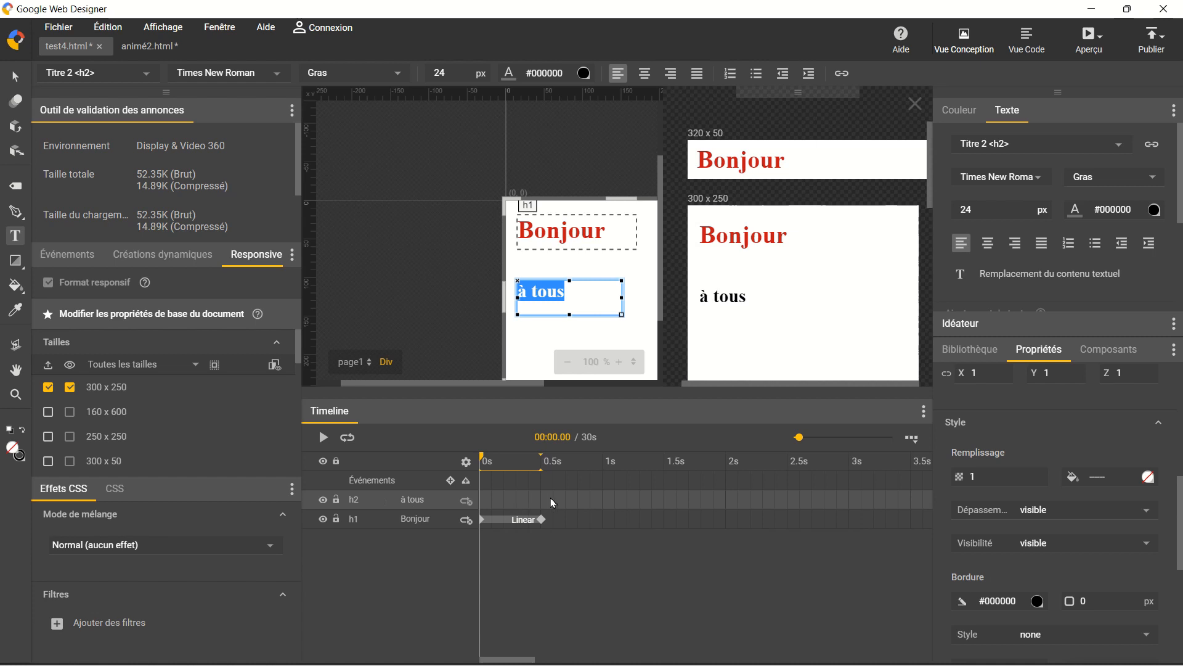
Step: Insert a keyframe at 0.9 s on the "à tous" layer and set the text's opacity to 0 there
{"action": "right_click", "coordinate": [590, 504]}
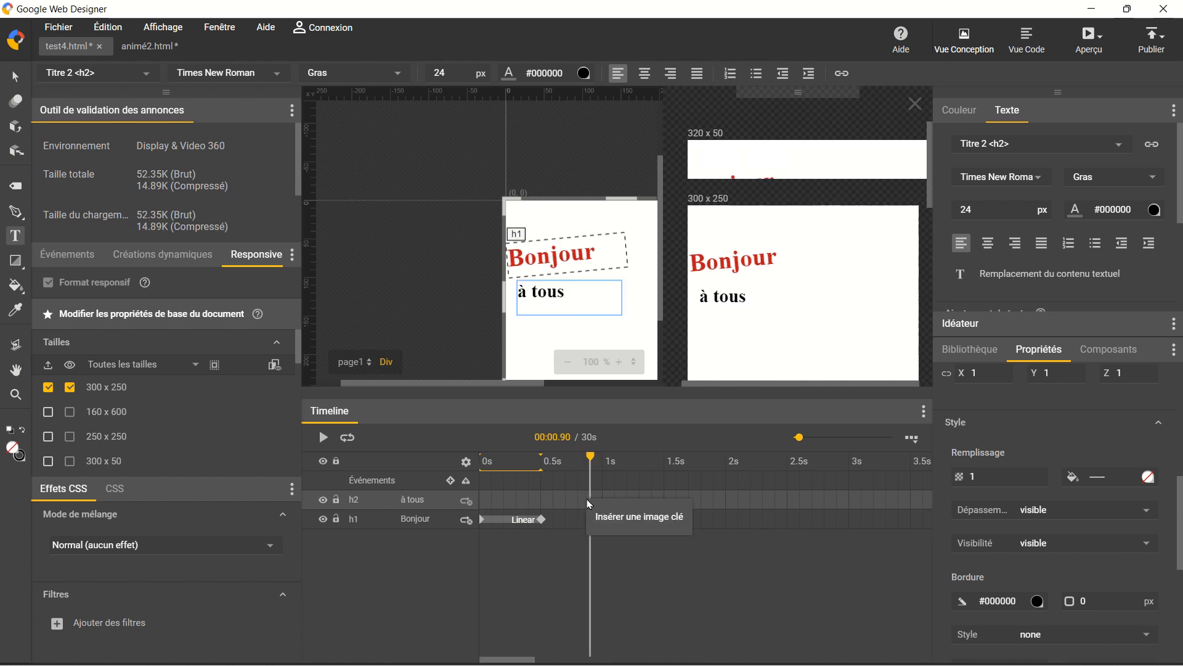
{"action": "left_click", "coordinate": [613, 521]}
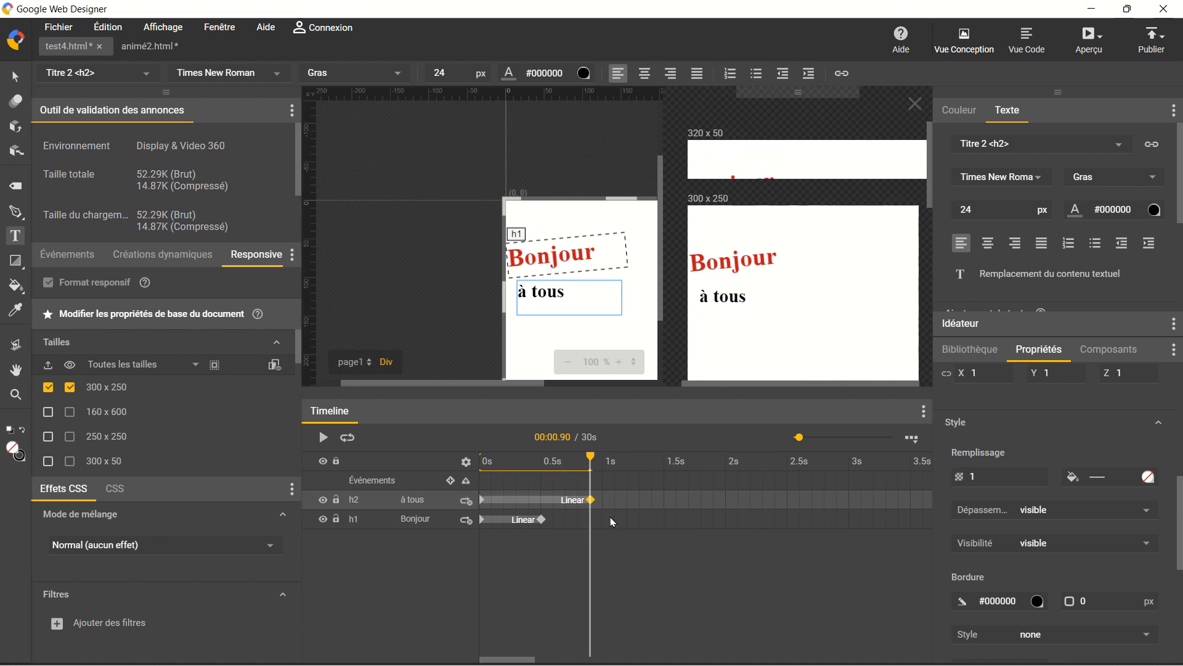
{"action": "left_click", "coordinate": [481, 503]}
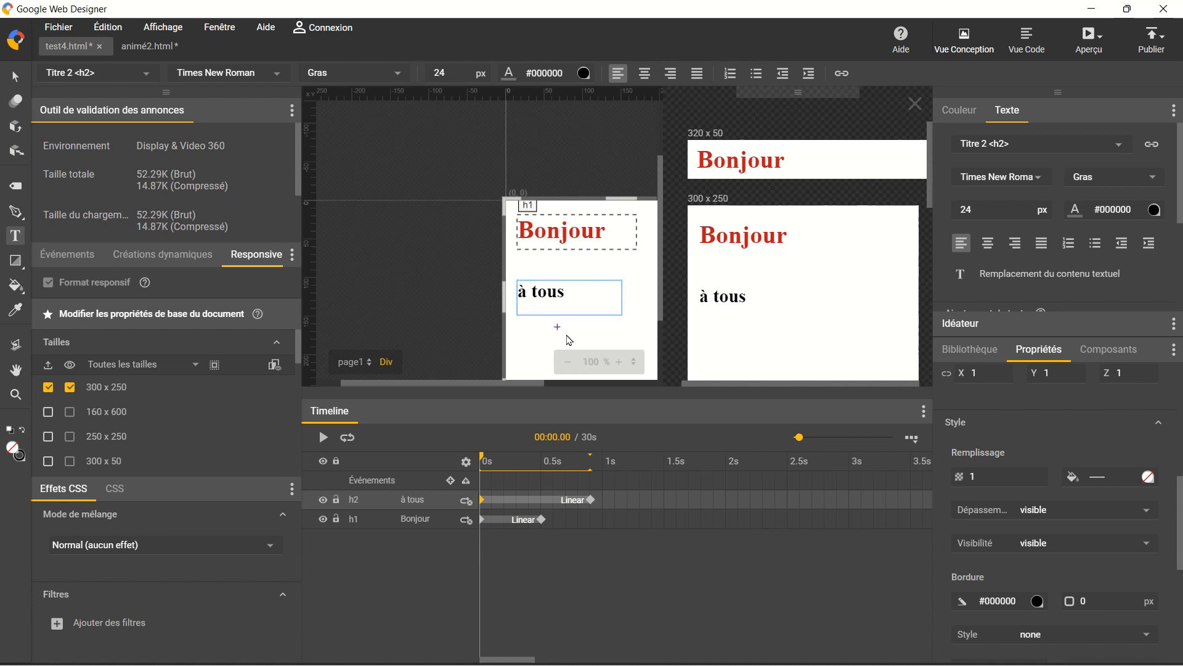
{"action": "left_click", "coordinate": [591, 500]}
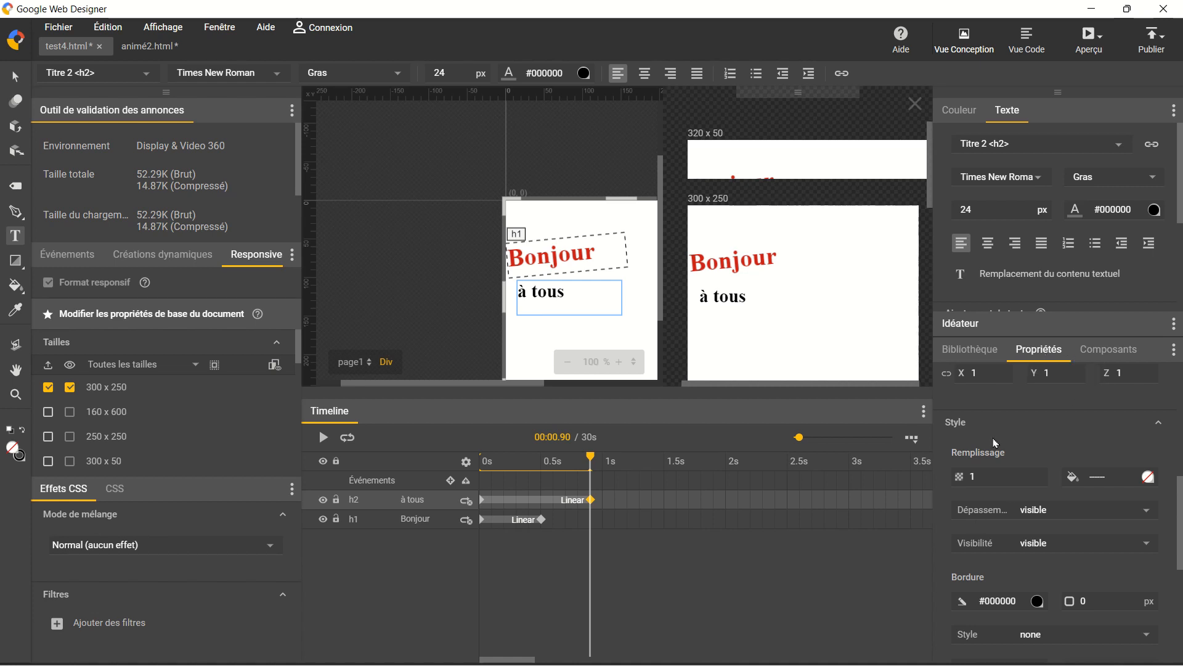
{"action": "left_click_drag", "start_coordinate": [986, 478], "coordinate": [799, 634]}
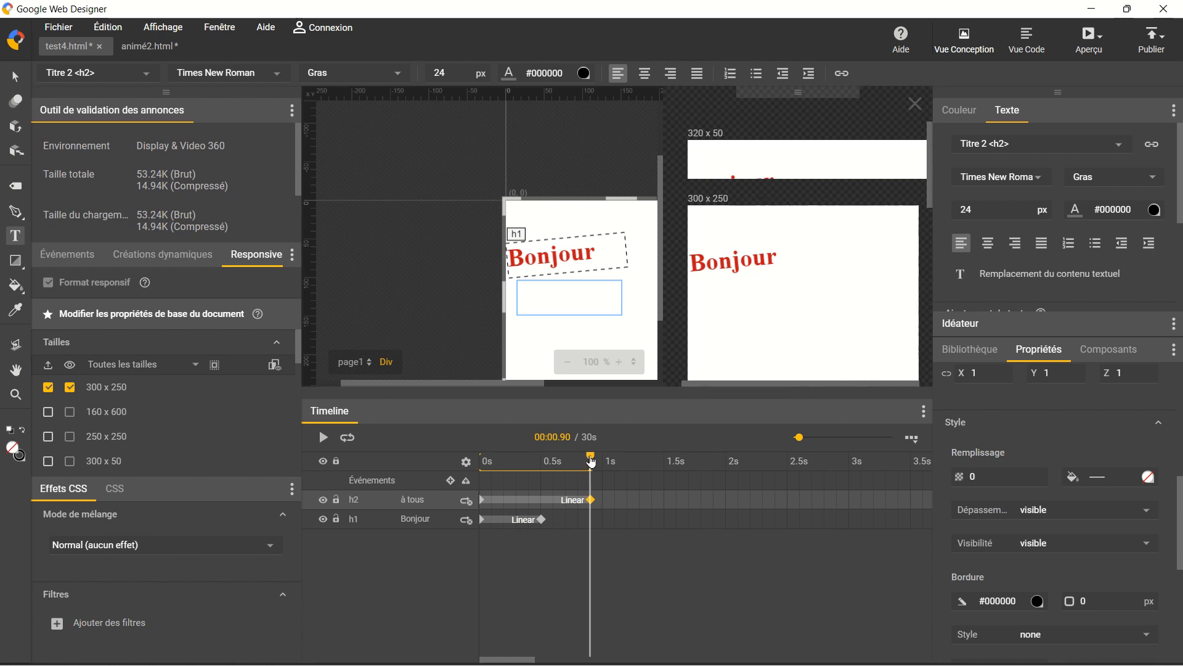
Step: Scrub the timeline to 2.80 s to review the animation, and show the banner's list of pages
{"action": "mouse_move", "coordinate": [591, 461]}
{"action": "left_mouse_down"}
{"action": "mouse_move", "coordinate": [479, 460]}
{"action": "mouse_move", "coordinate": [607, 459]}
{"action": "mouse_move", "coordinate": [590, 456]}
{"action": "left_mouse_up"}
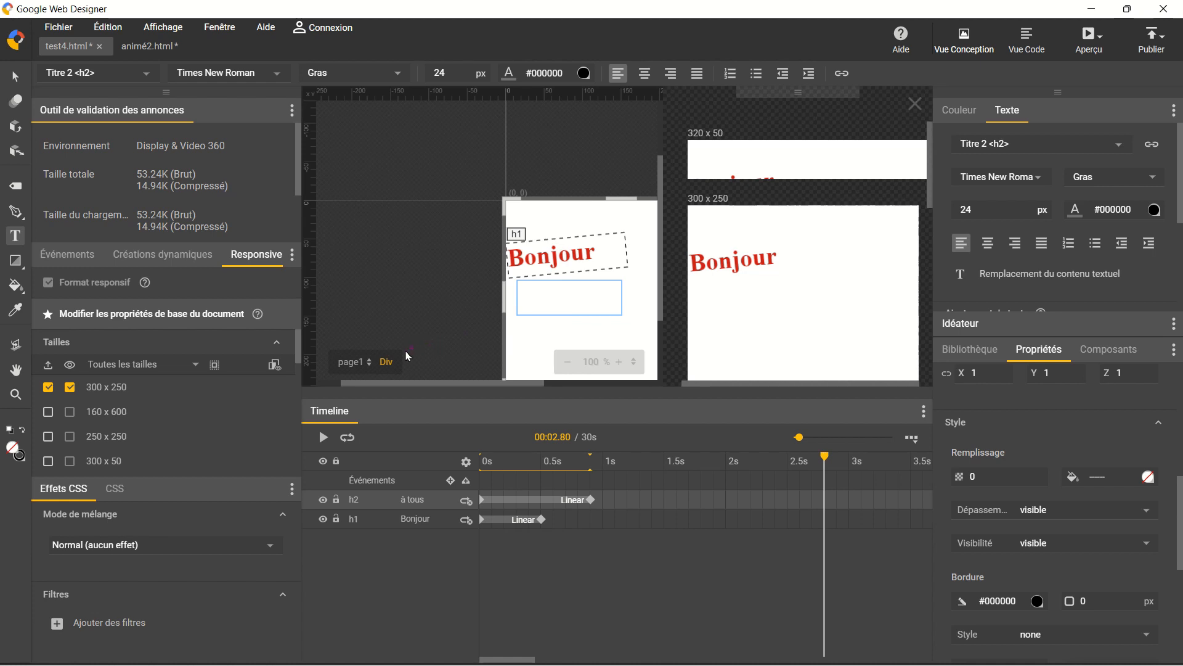
{"action": "left_click", "coordinate": [370, 368]}
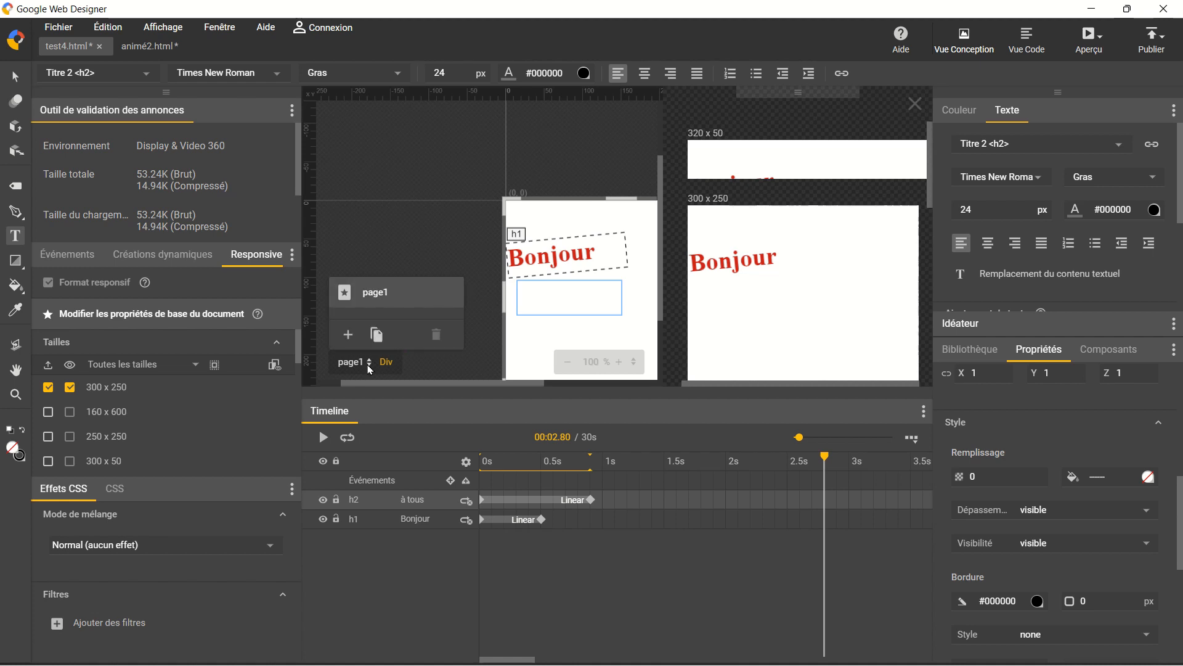
{"action": "left_click", "coordinate": [347, 336]}
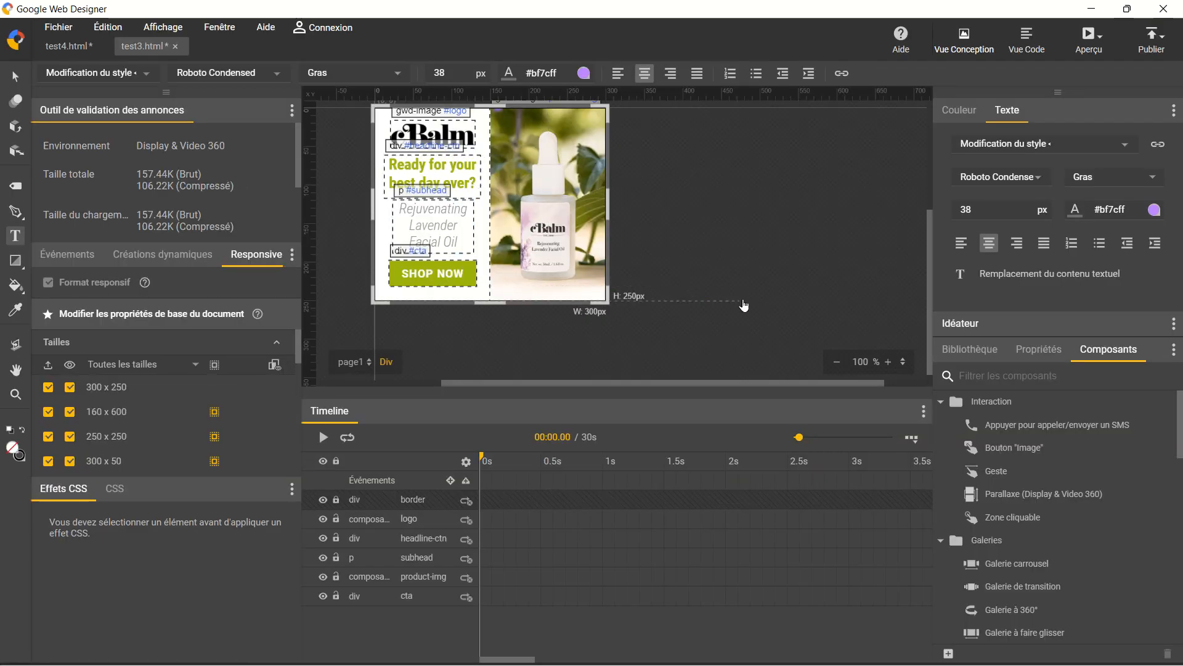
{"action": "left_click", "coordinate": [1120, 356]}
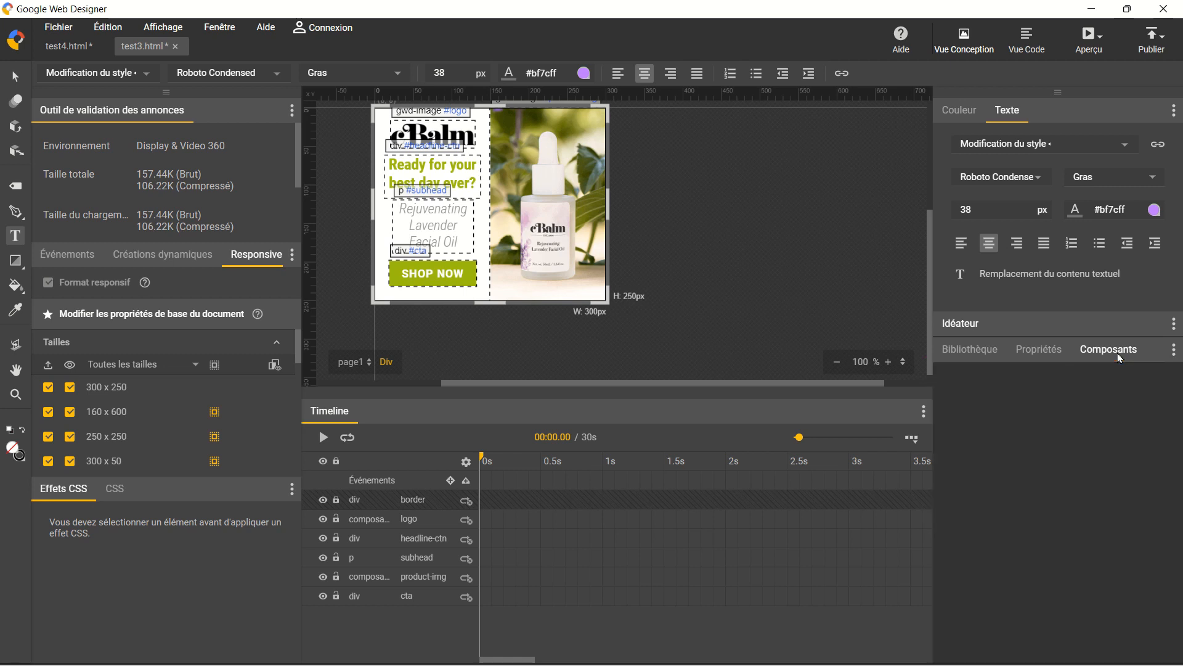
{"action": "left_click", "coordinate": [1120, 356]}
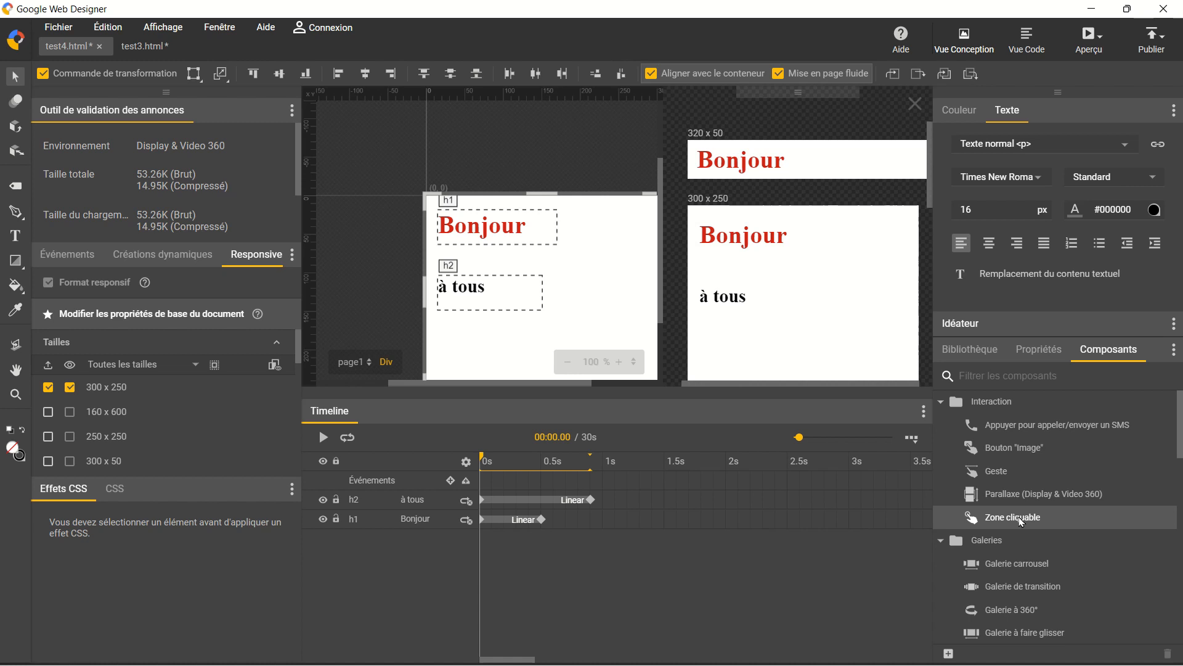
Step: Add a Zone cliquable component to page1 of test4 and stretch it to cover most of the 300 x 250 banner
{"action": "left_click_drag", "start_coordinate": [1022, 521], "coordinate": [499, 238]}
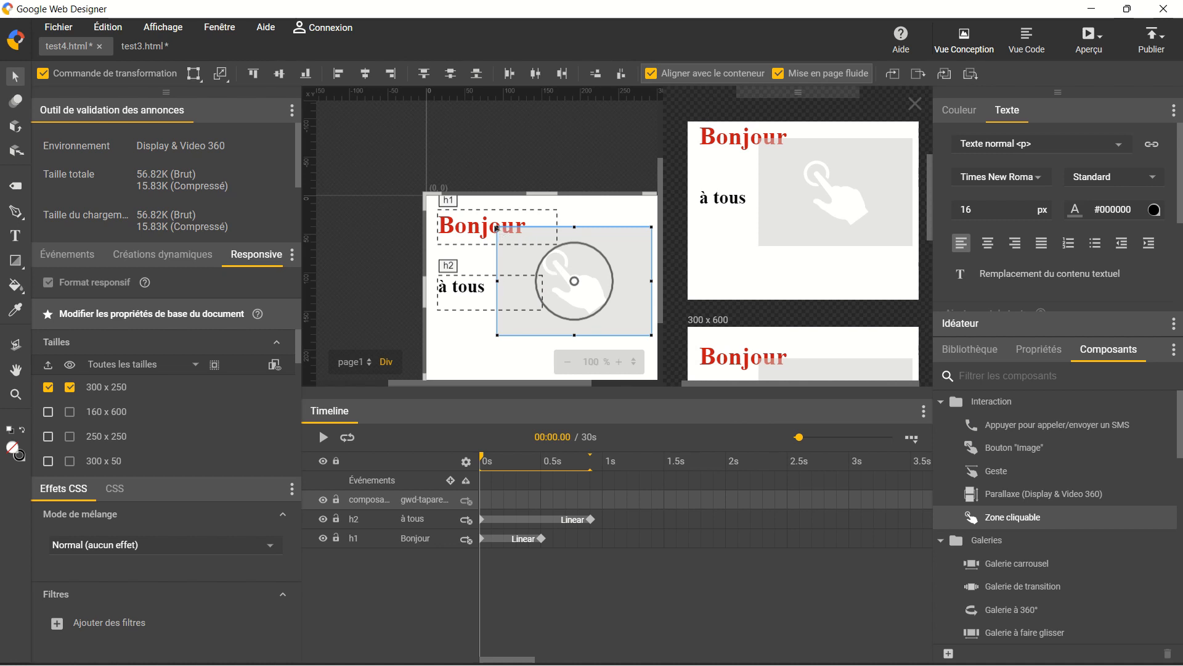
{"action": "left_click_drag", "start_coordinate": [497, 228], "coordinate": [423, 197]}
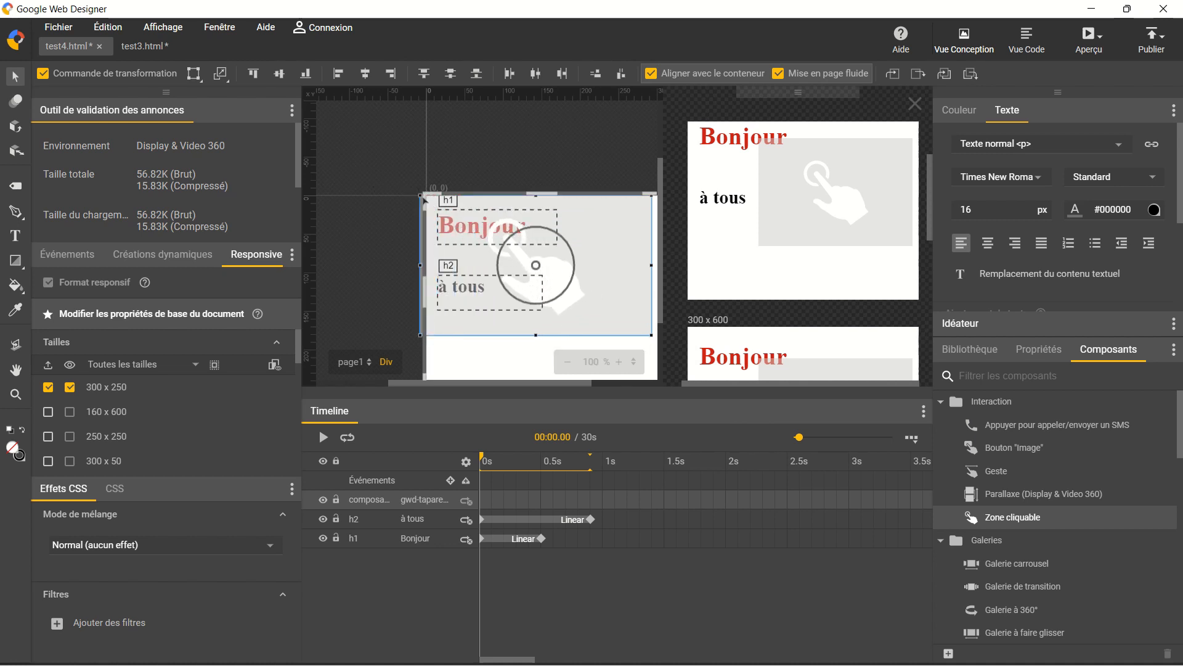
{"action": "left_click_drag", "start_coordinate": [653, 337], "coordinate": [657, 378]}
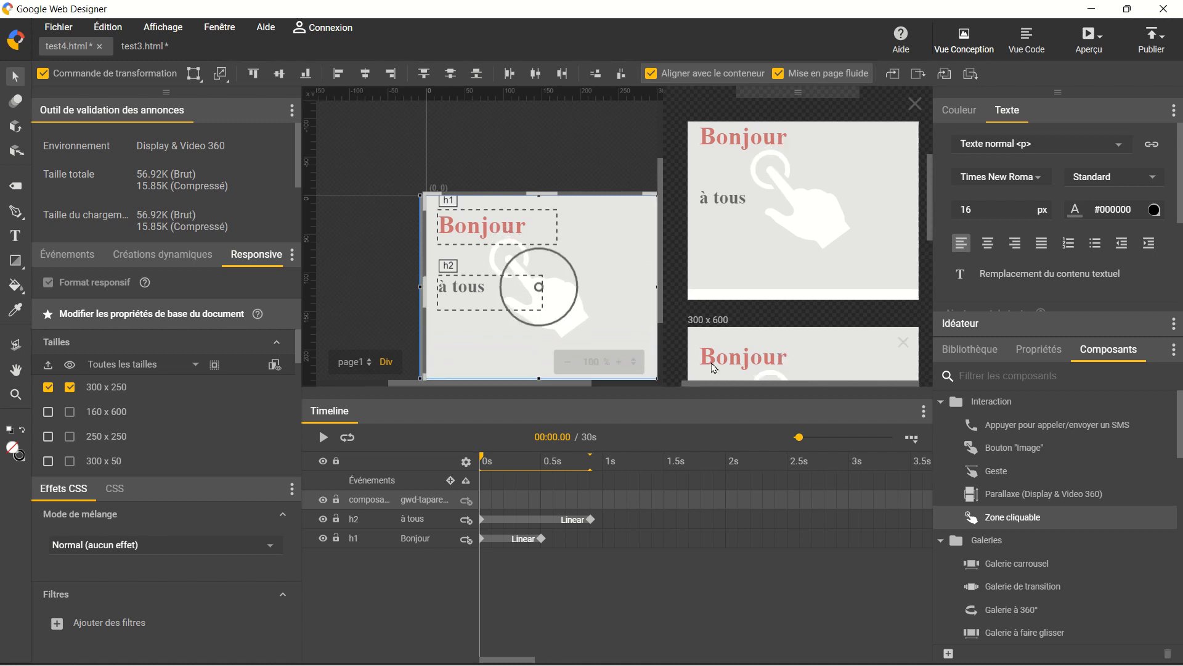
Step: In the 300 x 600 size, extend the tap area's lower edge well down the banner, past the 300 x 250 area
{"action": "scroll", "coordinate": [775, 329], "scroll_direction": "down", "scroll_amount": 3}
{"action": "scroll", "coordinate": [775, 330], "scroll_direction": "down", "scroll_amount": 1}
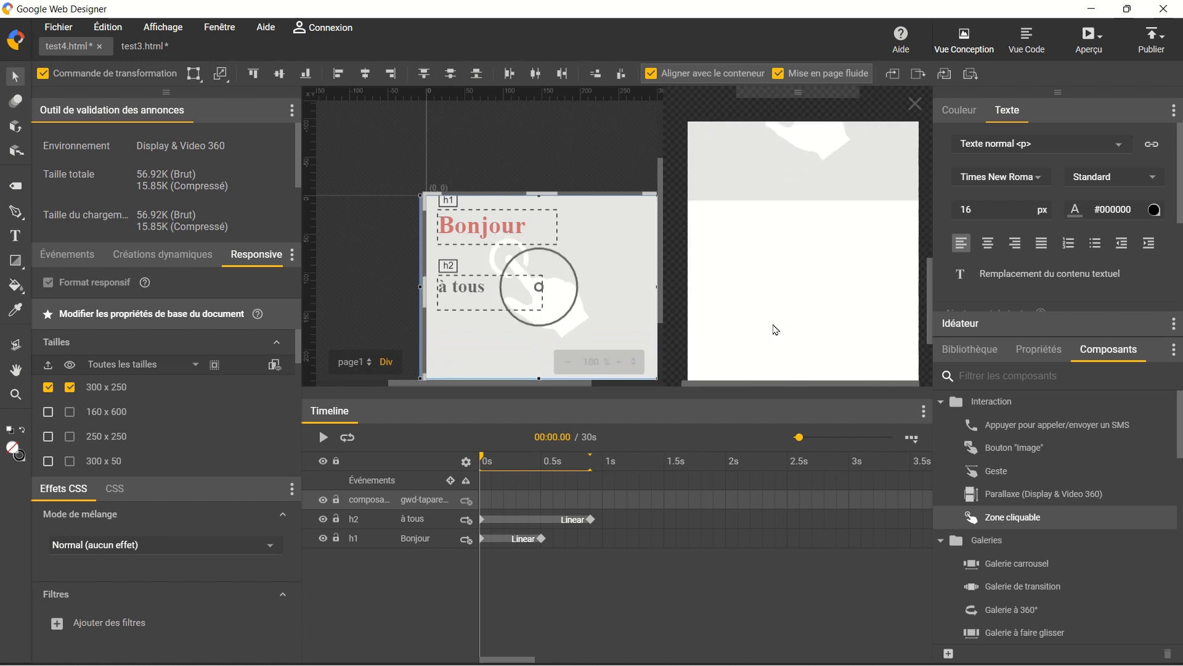
{"action": "scroll", "coordinate": [775, 330], "scroll_direction": "down", "scroll_amount": 2}
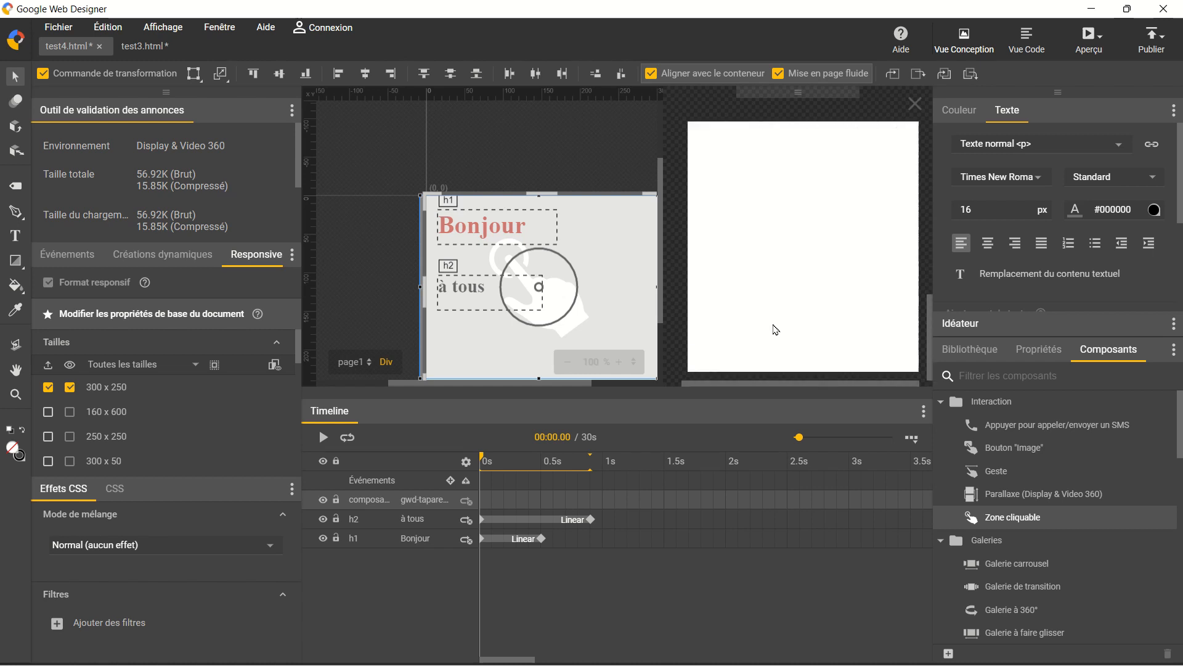
{"action": "scroll", "coordinate": [163, 448], "scroll_direction": "down", "scroll_amount": 5}
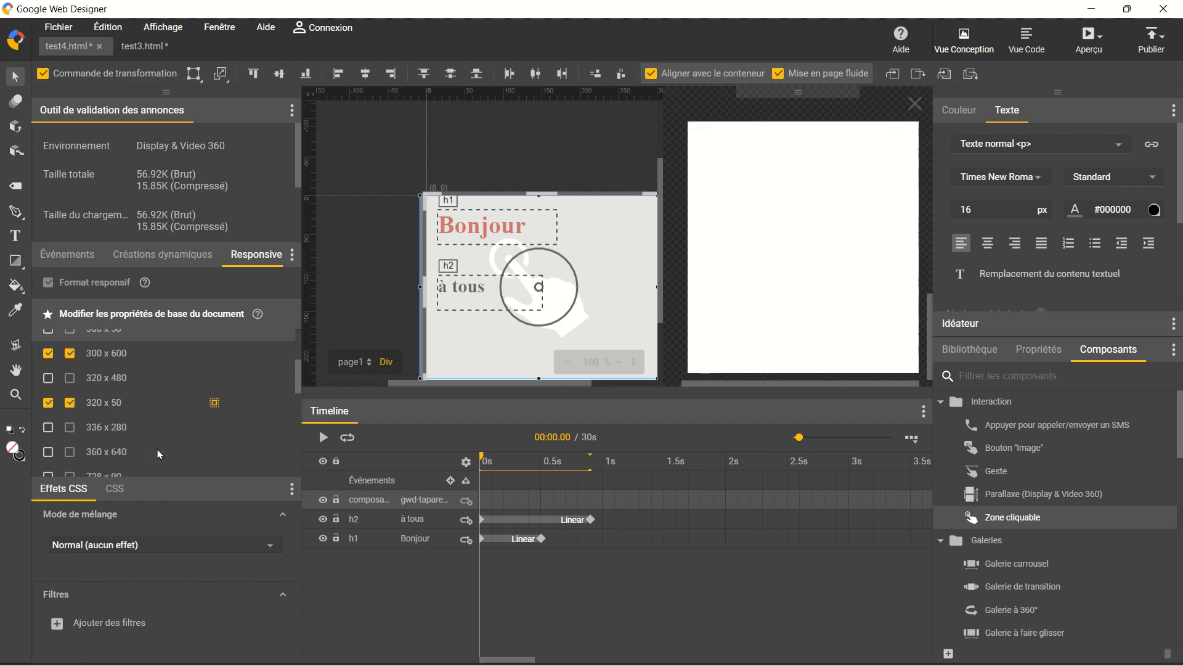
{"action": "left_click", "coordinate": [119, 338]}
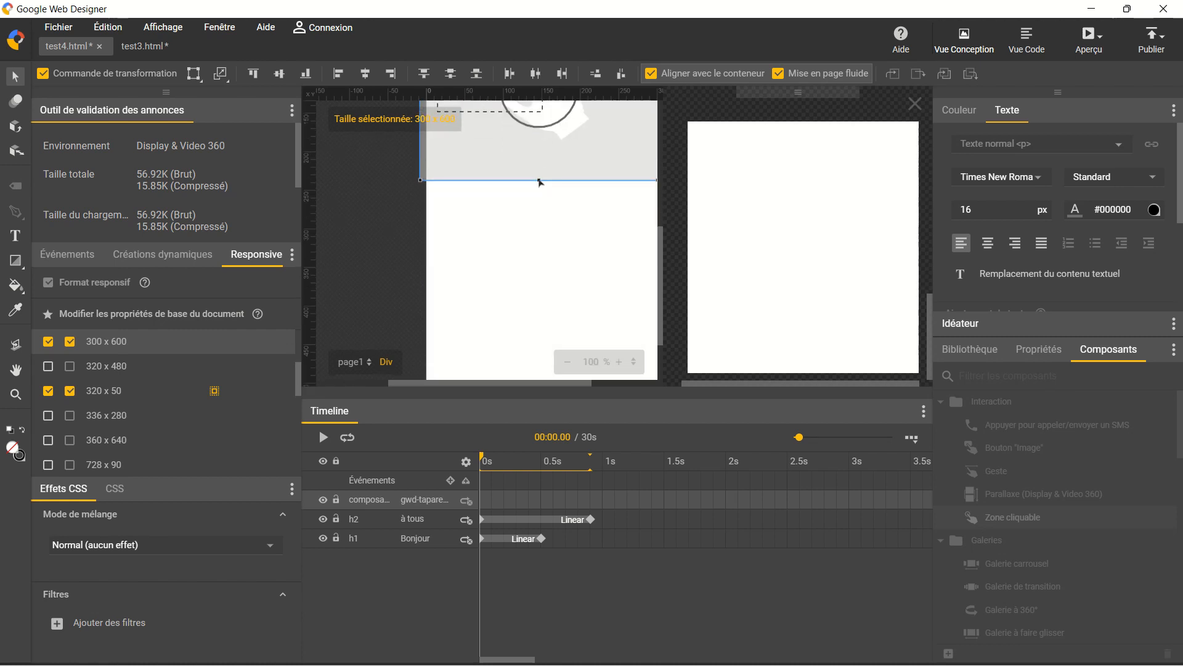
{"action": "left_click_drag", "start_coordinate": [539, 180], "coordinate": [547, 377]}
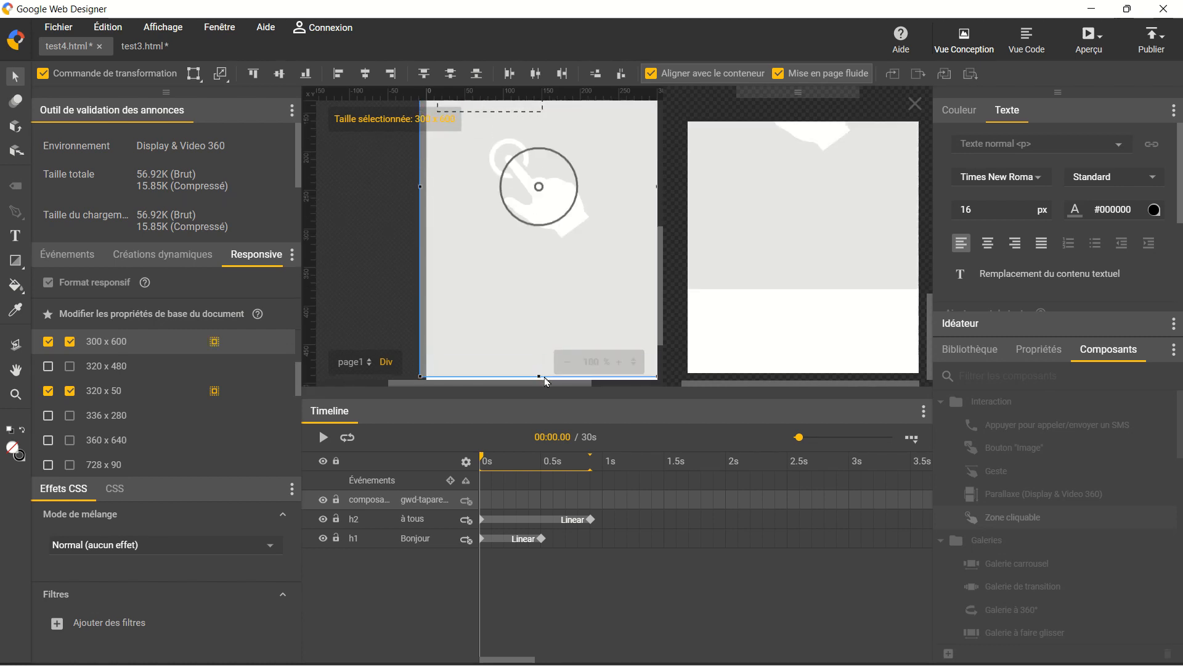
{"action": "scroll", "coordinate": [209, 393], "scroll_direction": "up", "scroll_amount": 3}
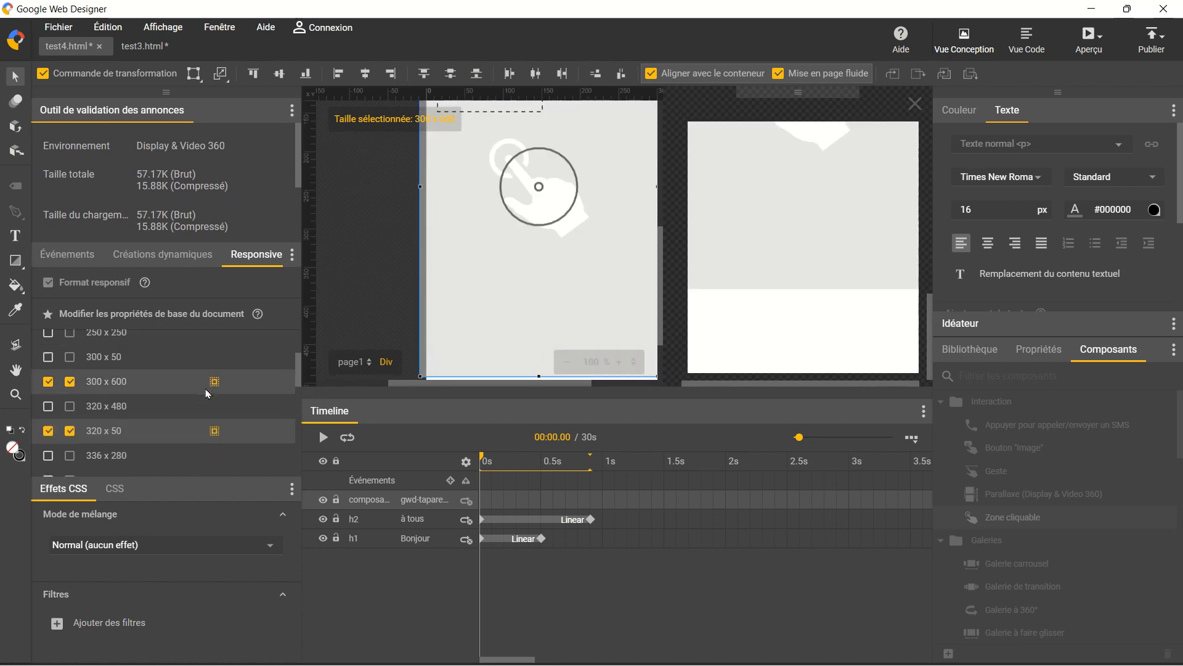
{"action": "left_click", "coordinate": [148, 391]}
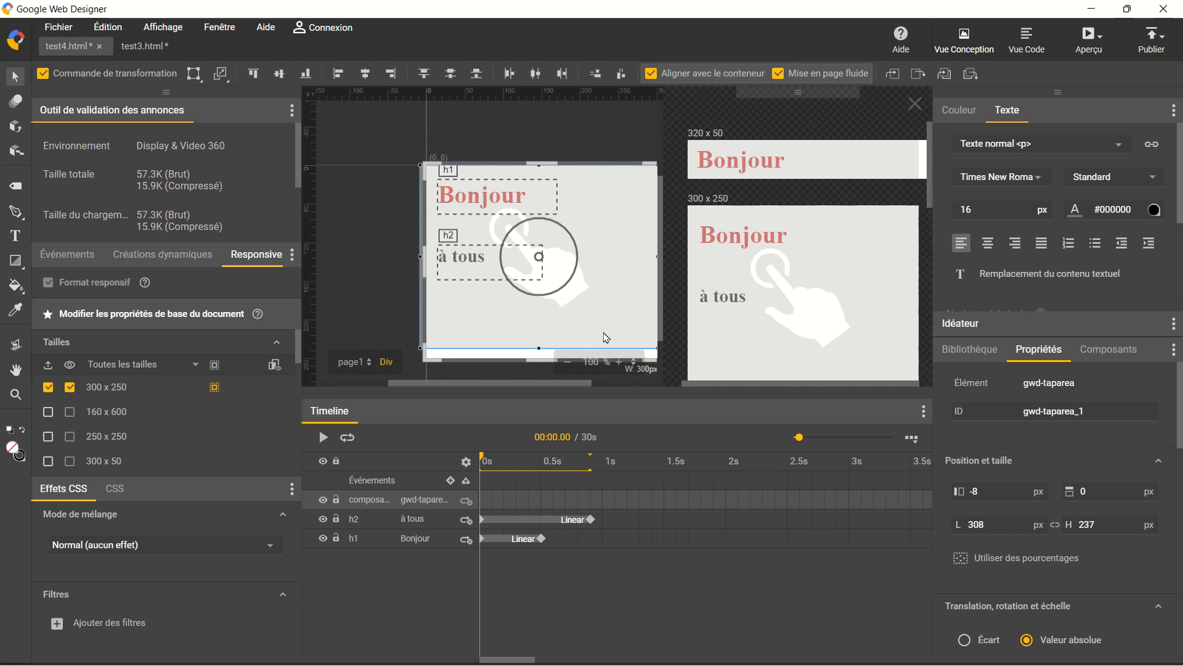
Step: Create an event for gwd-taparea_1 that triggers Quitter l'annonce on Appuyer/Cliquer, with gwd-ad as the receiver
{"action": "left_click", "coordinate": [1039, 357]}
{"action": "left_click", "coordinate": [1039, 359]}
{"action": "left_click", "coordinate": [78, 256]}
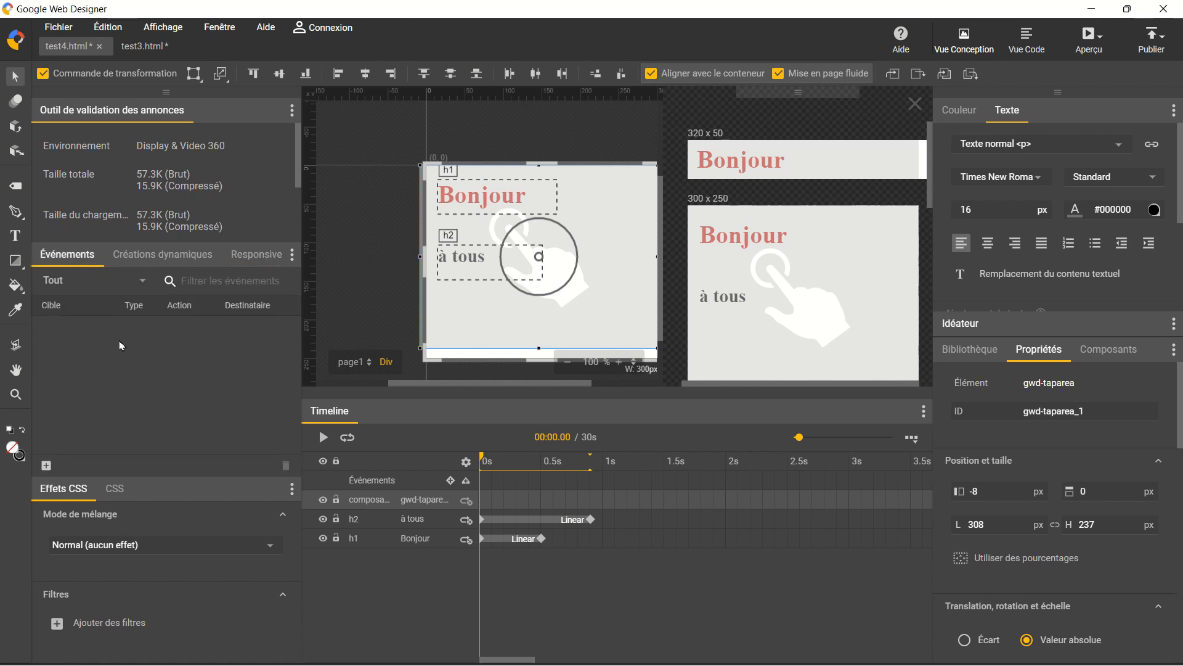
{"action": "left_click", "coordinate": [47, 466]}
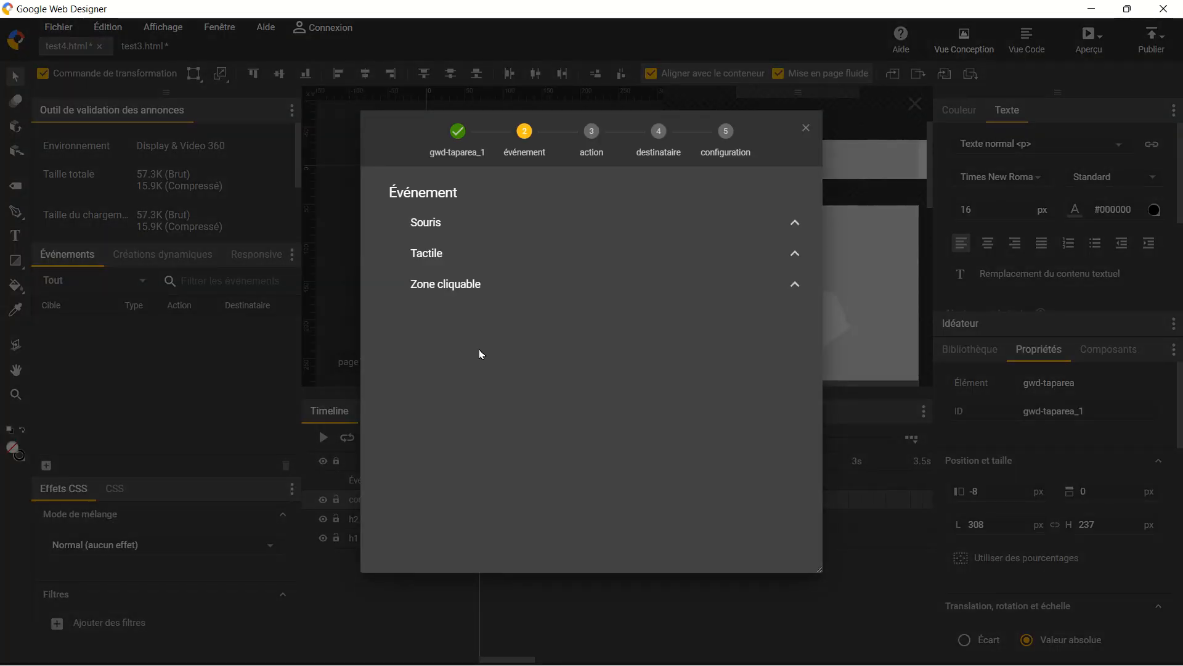
{"action": "left_click", "coordinate": [450, 287]}
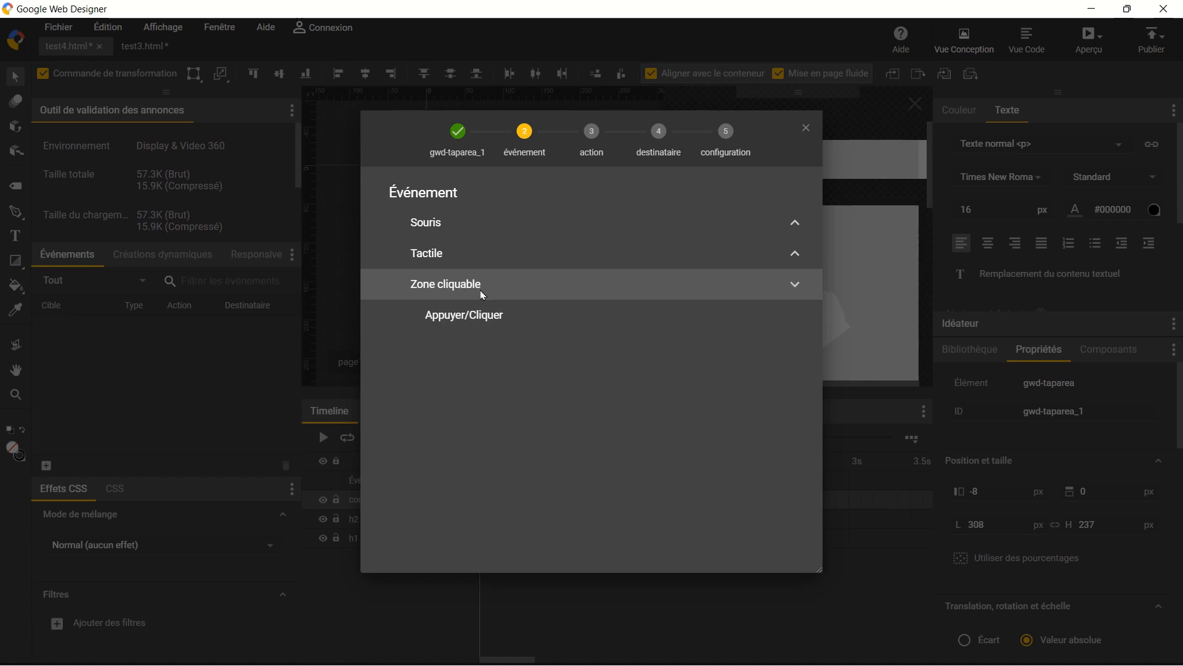
{"action": "left_click", "coordinate": [465, 326]}
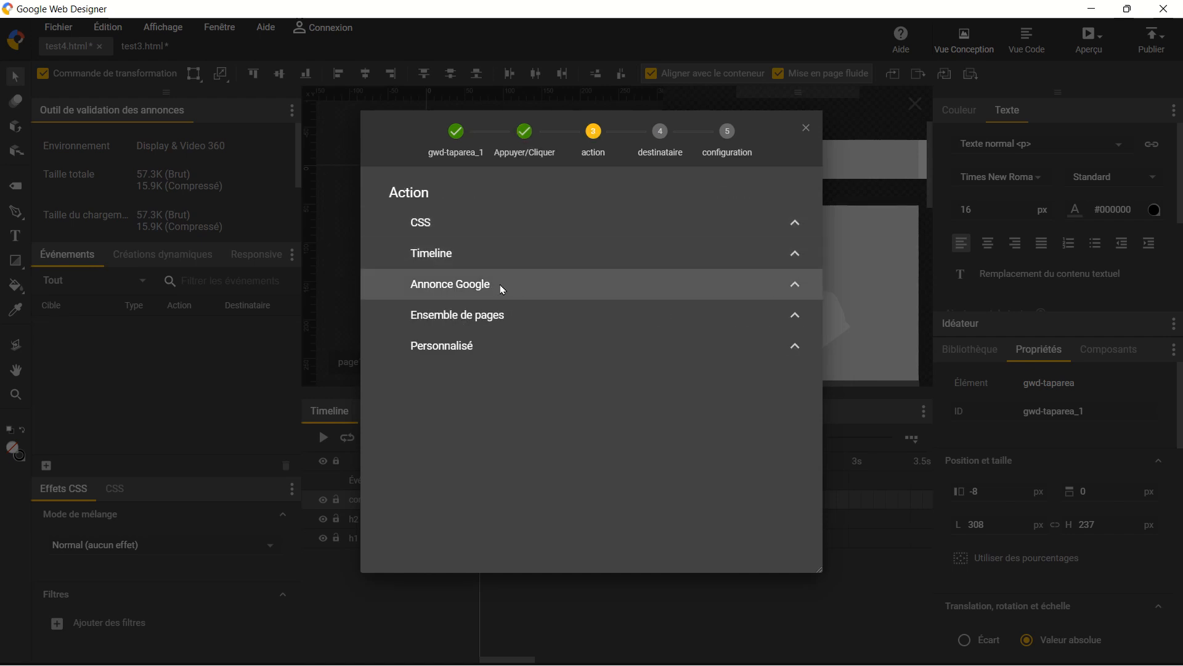
{"action": "left_click", "coordinate": [482, 290]}
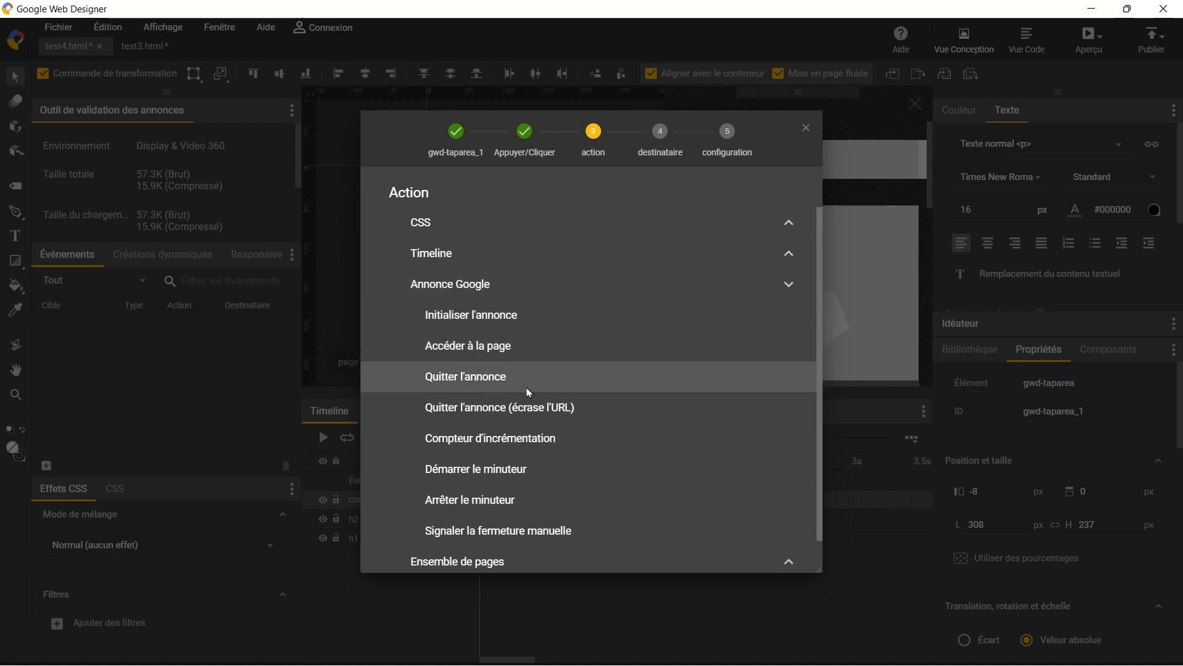
{"action": "left_click", "coordinate": [486, 385]}
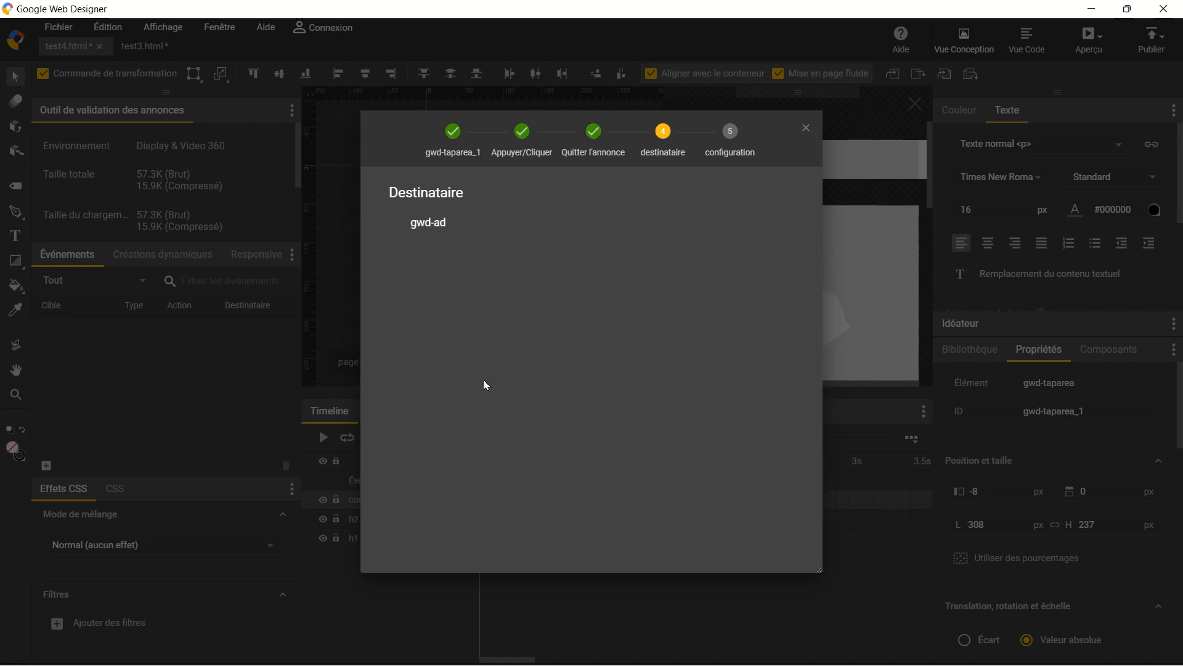
{"action": "left_click", "coordinate": [441, 231]}
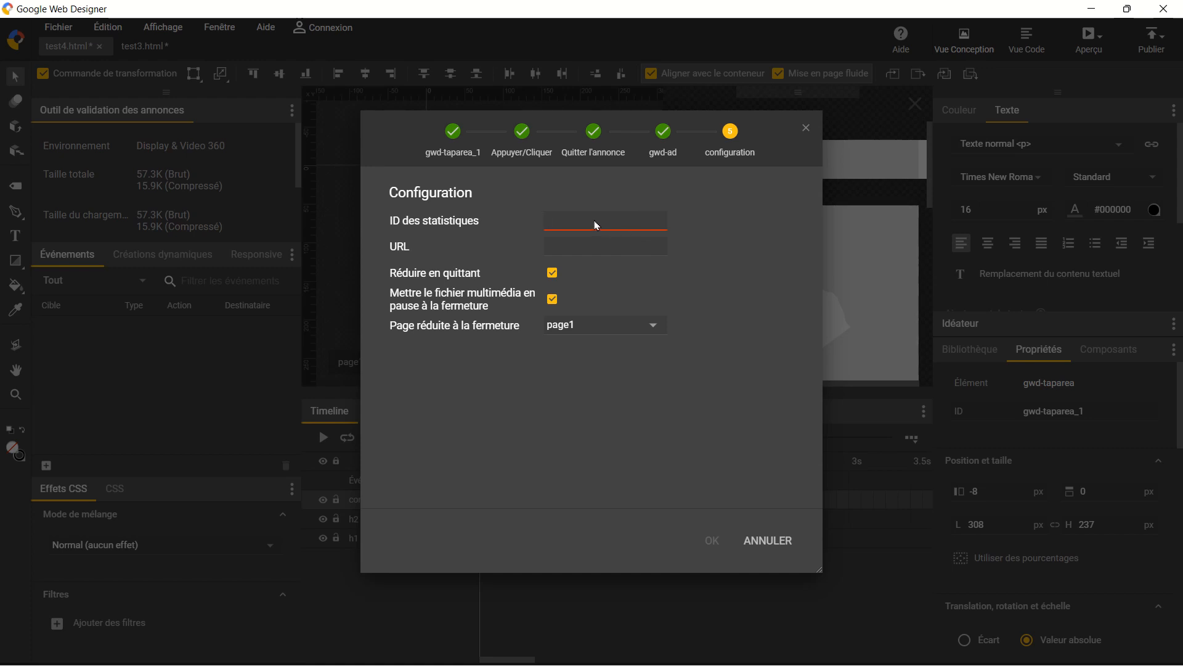
{"action": "type", "text": "stat1"}
{"action": "left_click", "coordinate": [570, 250]}
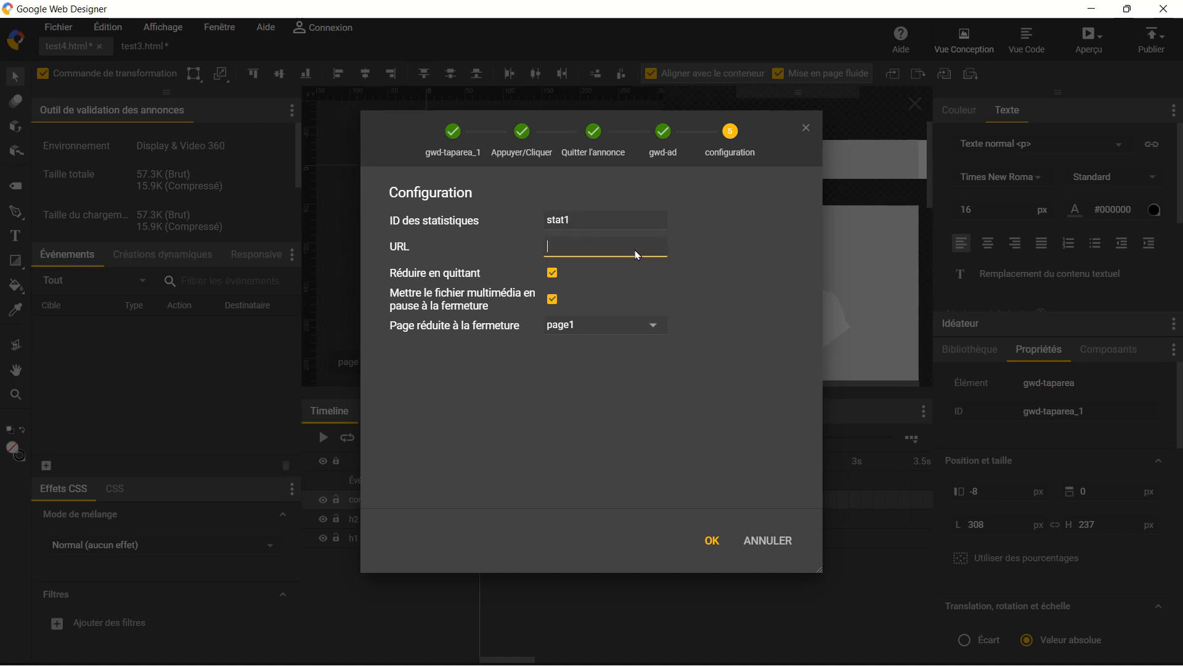
{"action": "type", "text": "ht"}
{"action": "type", "text": "tps://google.com"}
{"action": "left_click", "coordinate": [621, 405]}
{"action": "left_click", "coordinate": [712, 540]}
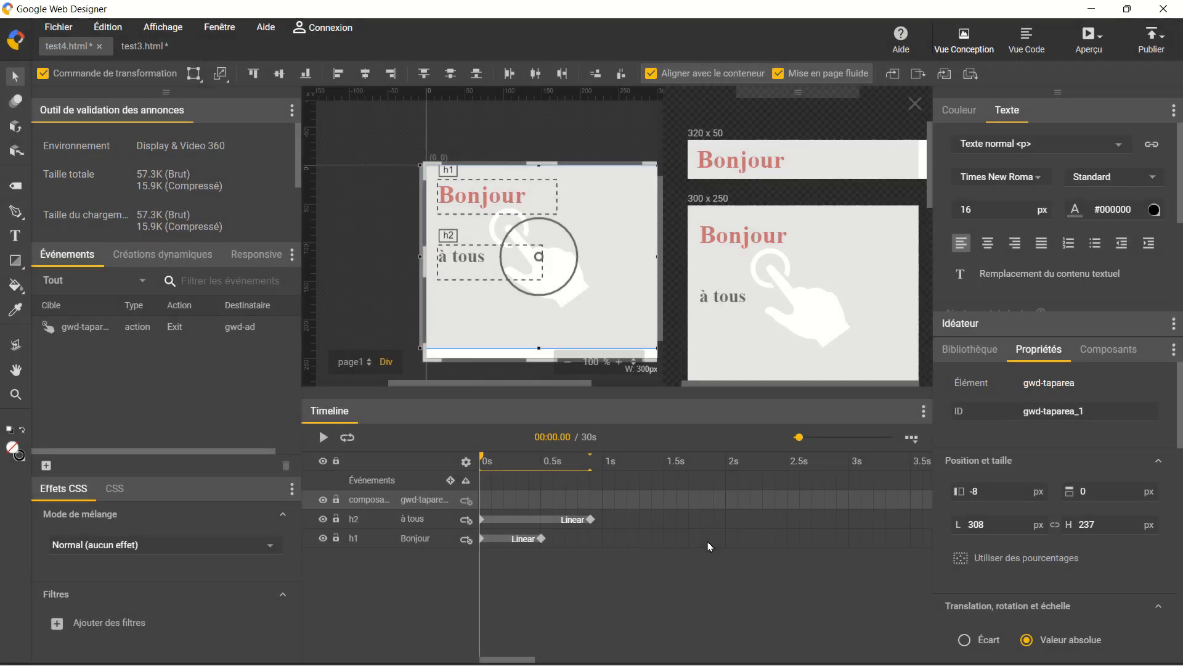
Step: Preview the banner in the browser and test the exit link on the 300 x 600 version
{"action": "left_click", "coordinate": [95, 336]}
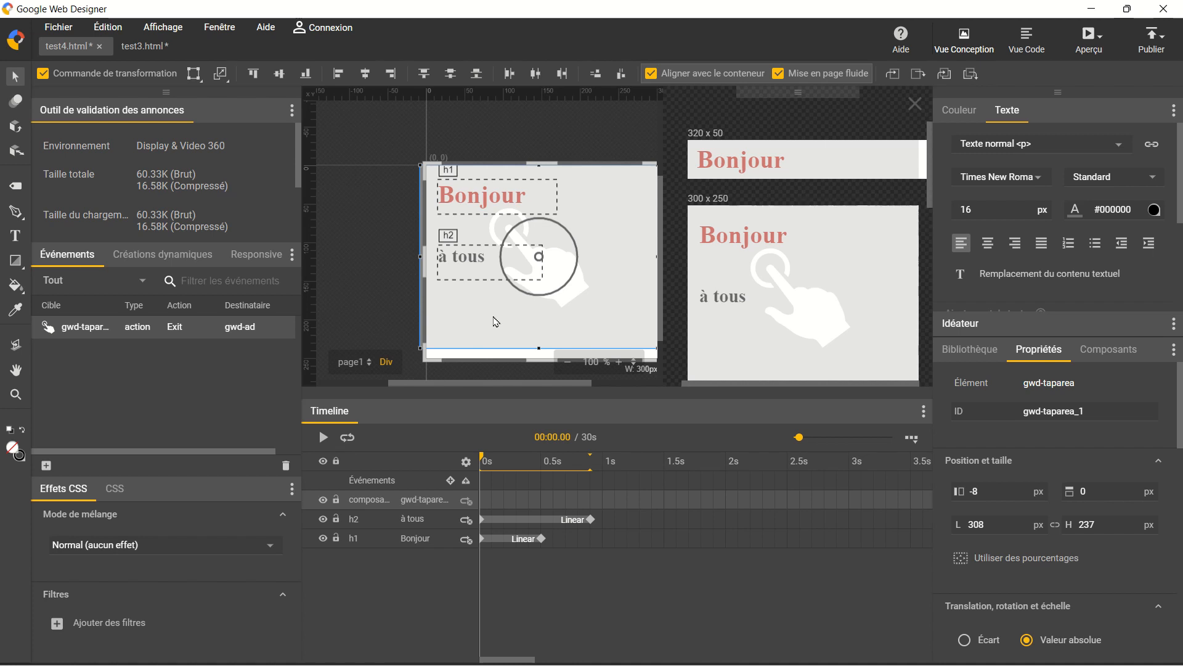
{"action": "left_click", "coordinate": [1090, 54]}
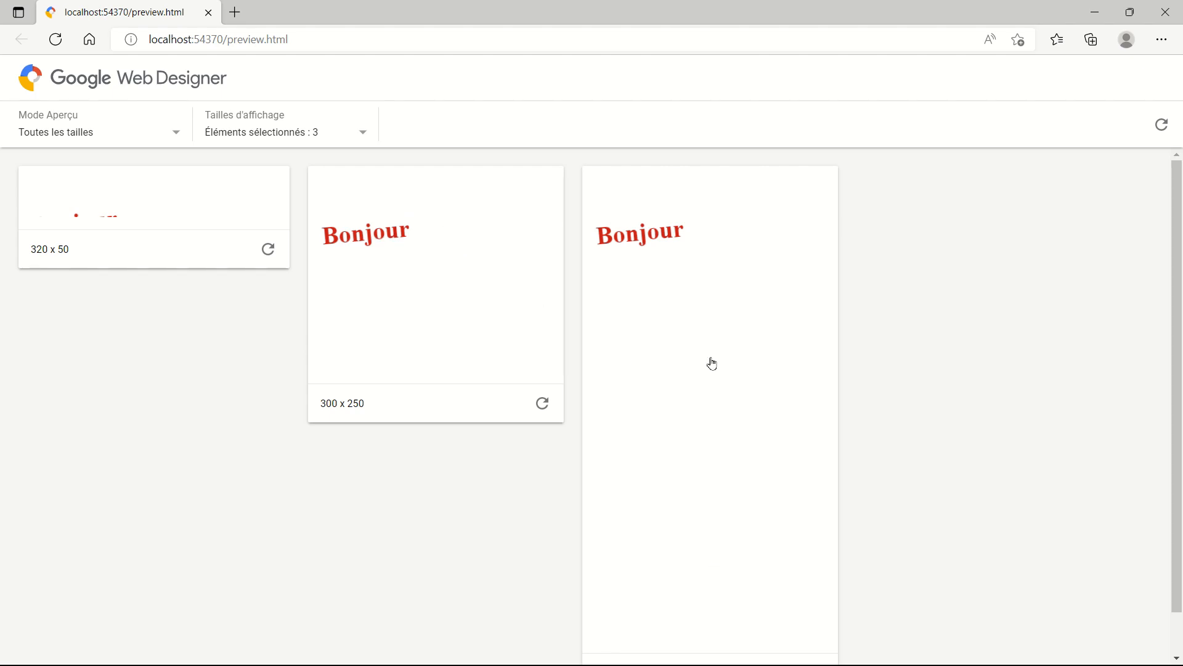
{"action": "left_click", "coordinate": [697, 333]}
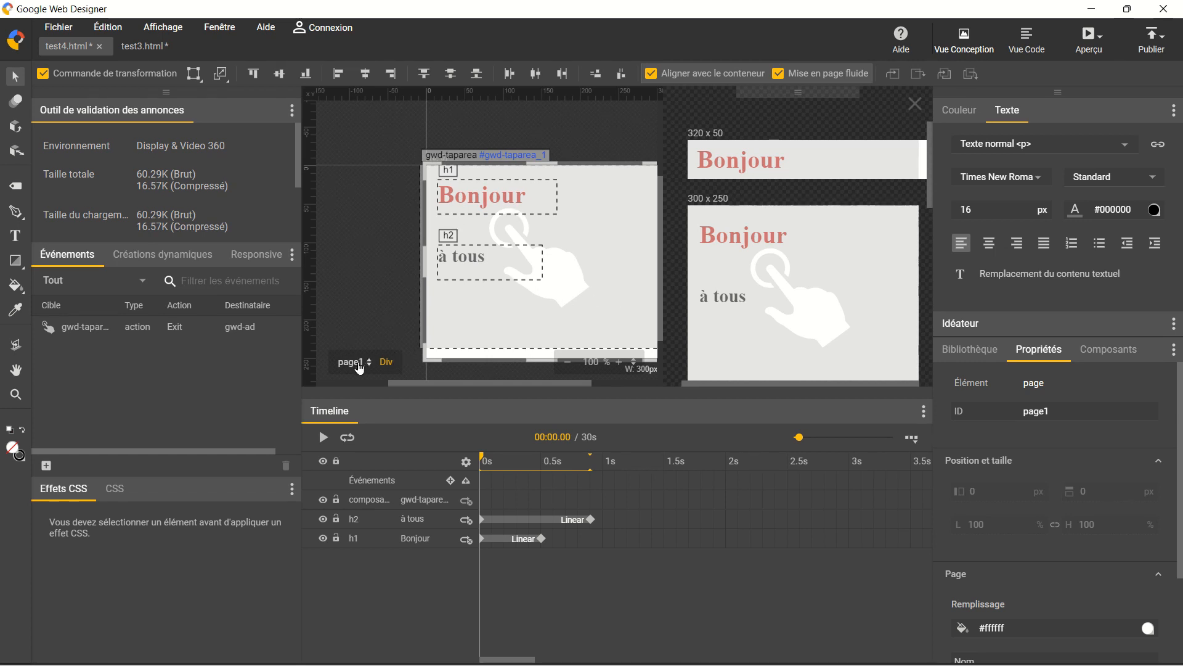
Step: Add a new blank page to the banner, compare it with page1, and return to page1
{"action": "left_click", "coordinate": [359, 367]}
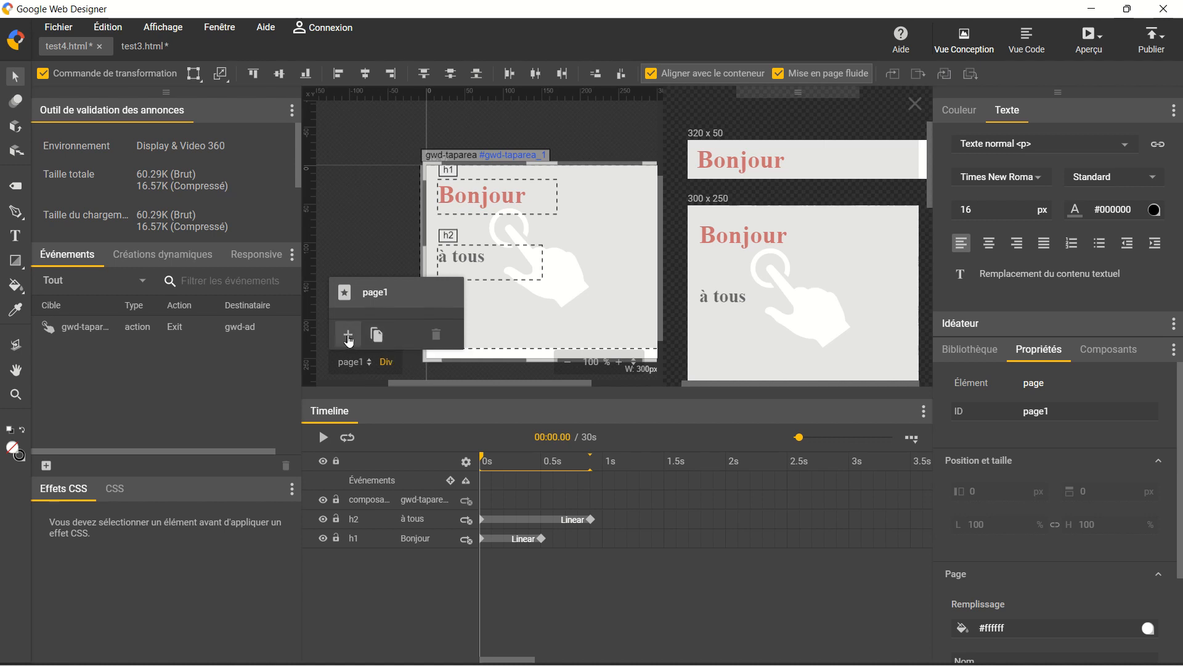
{"action": "left_click", "coordinate": [348, 336]}
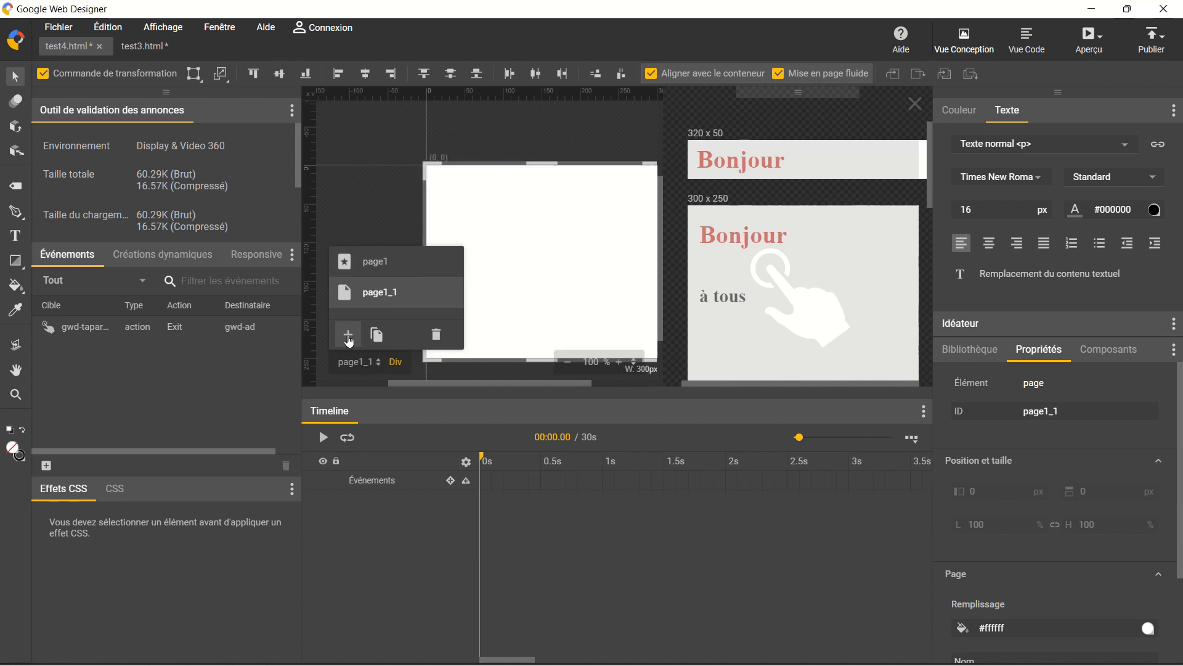
{"action": "left_click", "coordinate": [392, 269]}
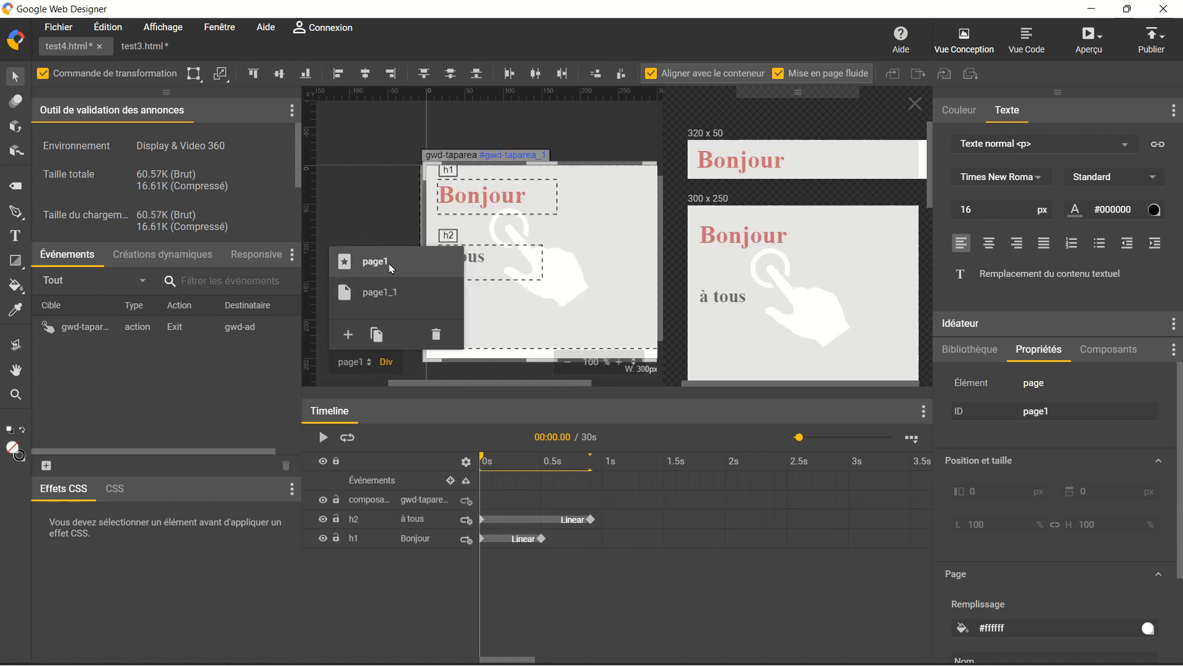
{"action": "left_click", "coordinate": [392, 292]}
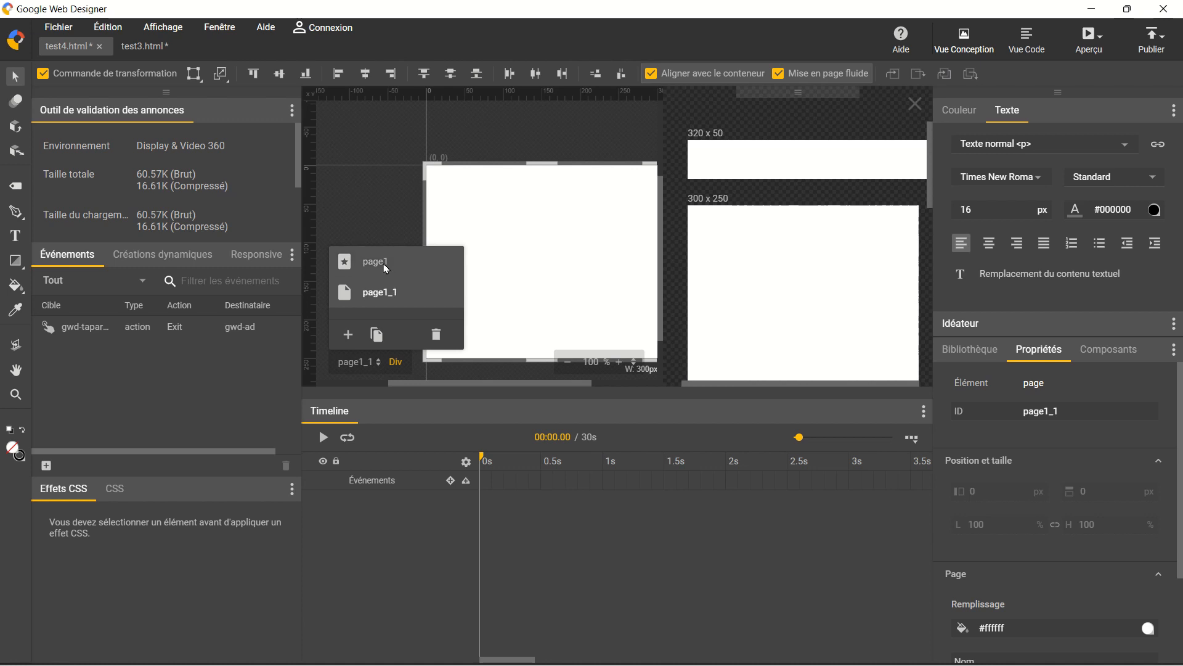
{"action": "left_click", "coordinate": [386, 265]}
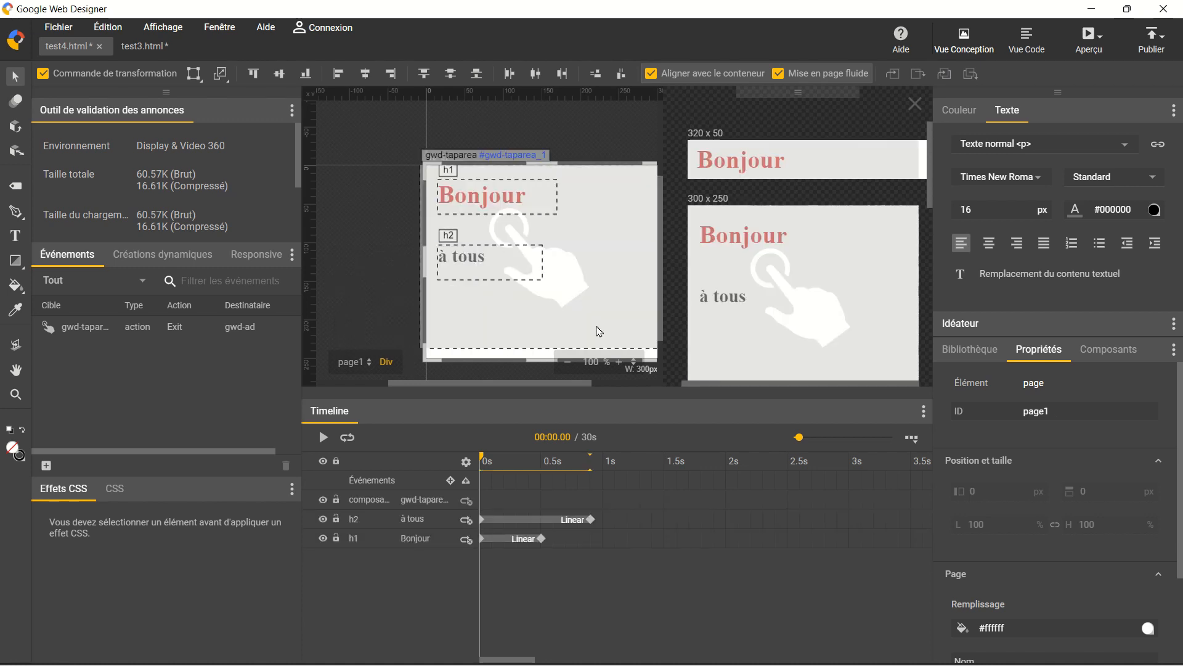
Step: Add a second Zone cliquable near the lower edge of page1 and fill it with the red #B32323
{"action": "left_click", "coordinate": [1126, 348]}
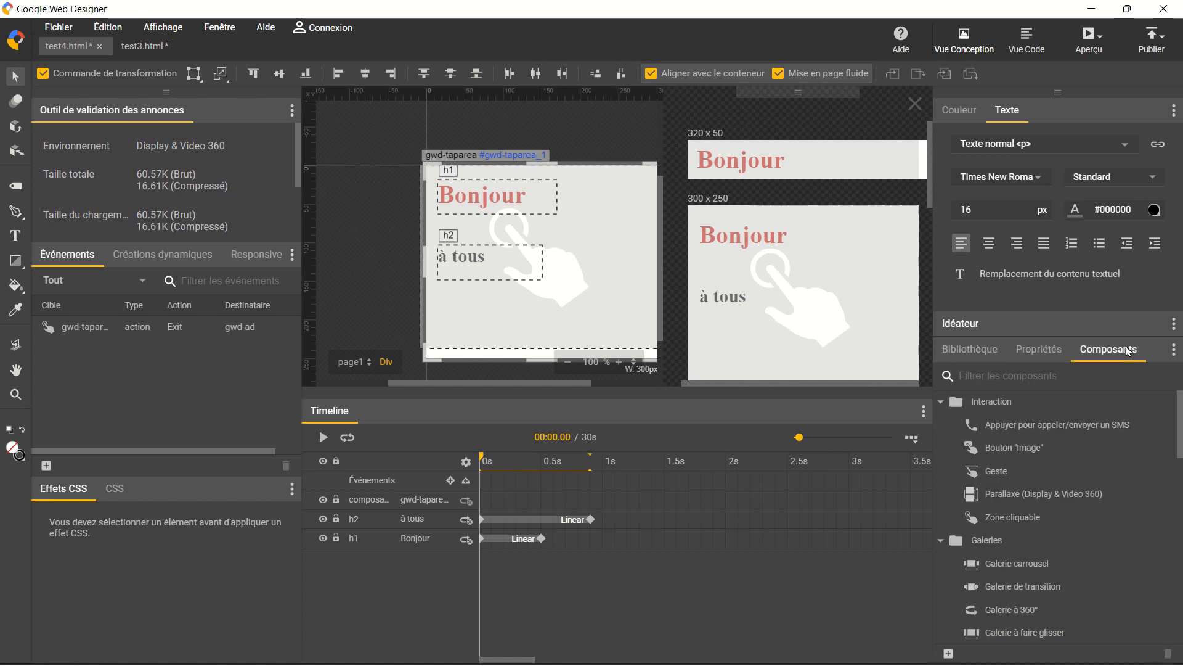
{"action": "left_click_drag", "start_coordinate": [895, 503], "coordinate": [539, 340]}
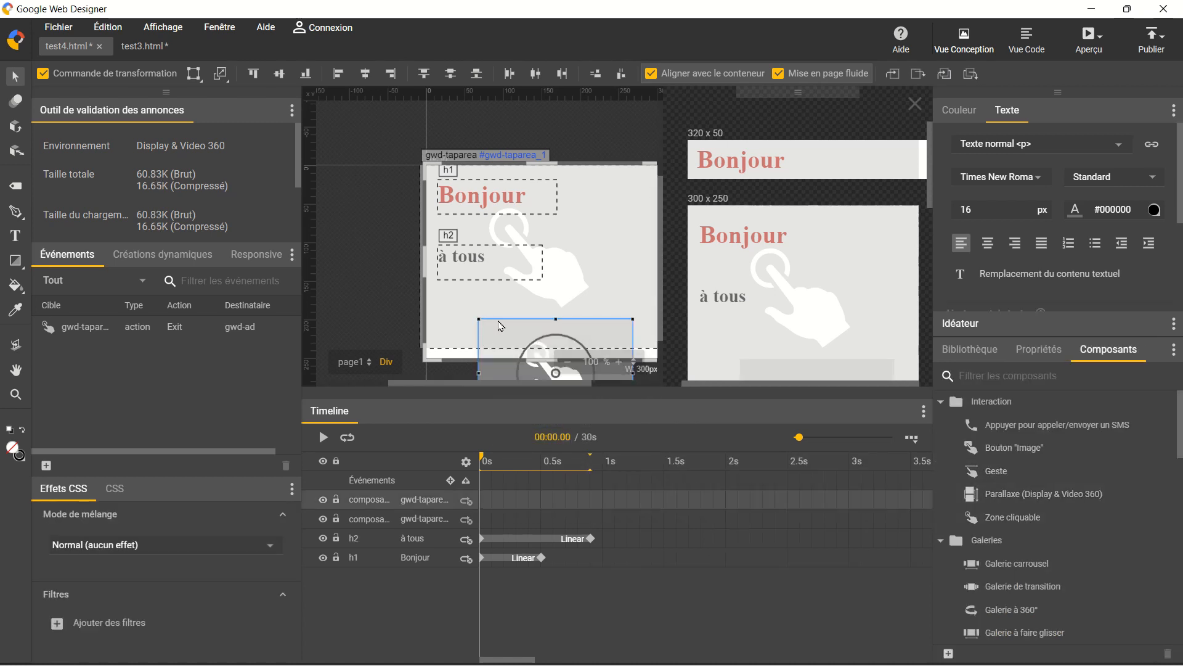
{"action": "left_click", "coordinate": [1049, 363]}
{"action": "left_click", "coordinate": [1148, 461]}
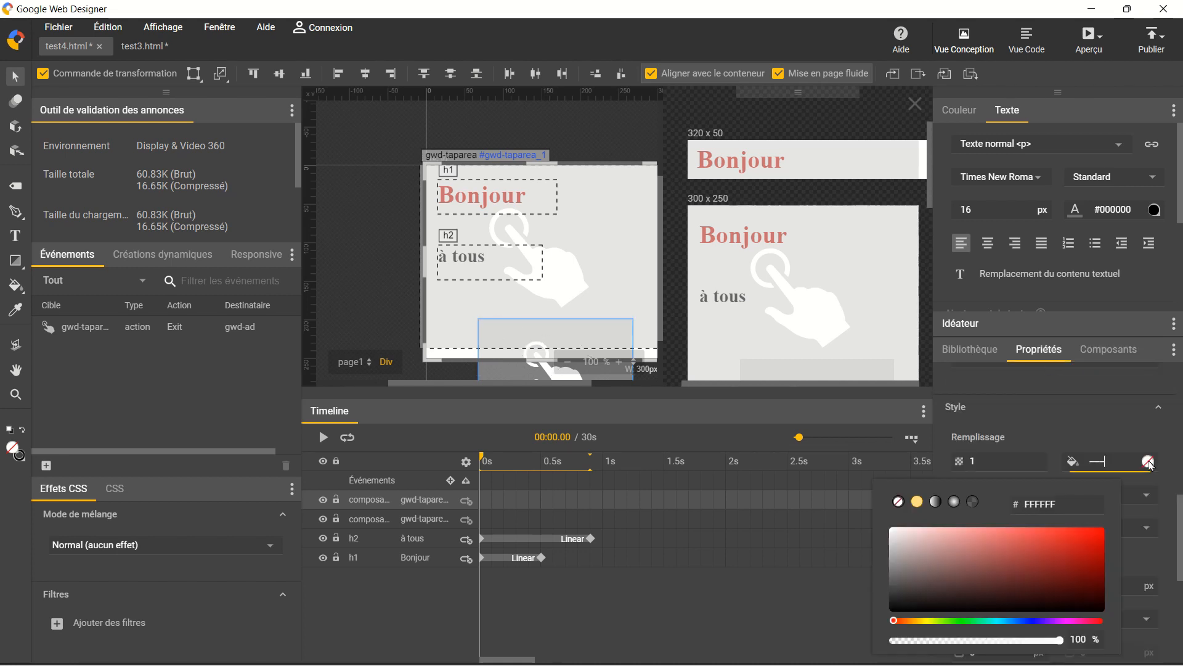
{"action": "left_click", "coordinate": [1063, 552]}
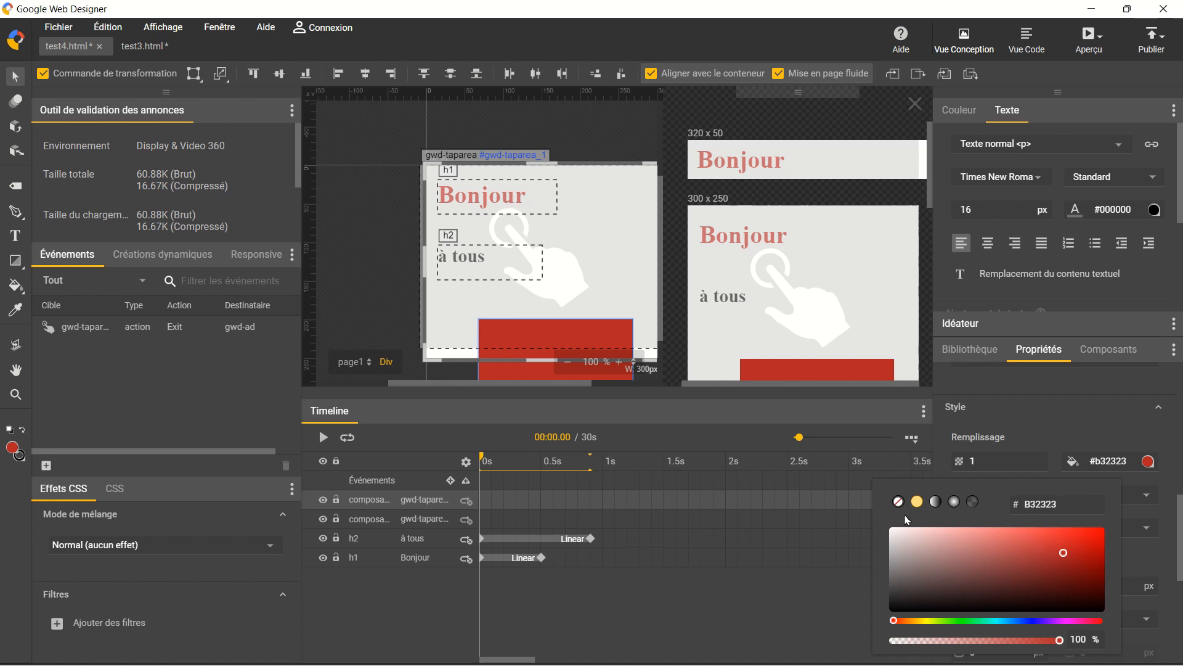
{"action": "left_click", "coordinate": [376, 302]}
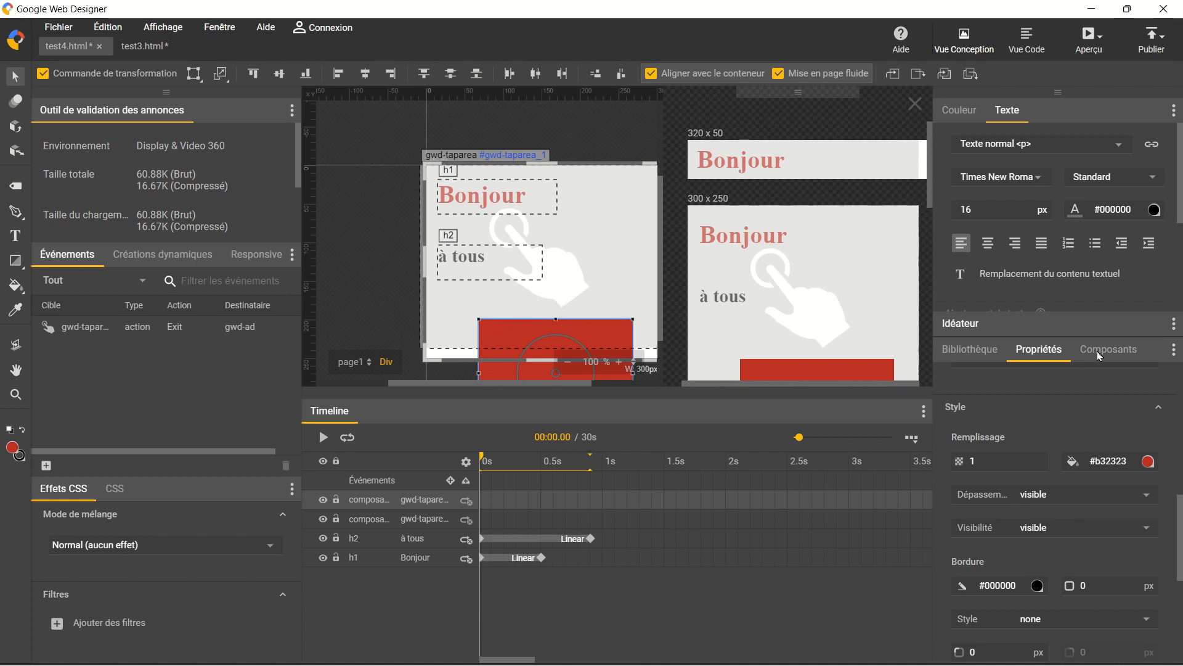
Step: Add an event to the red gwd-taparea_2 area with the Appuyer/Cliquer trigger and the Accéder à la page action
{"action": "scroll", "coordinate": [1046, 436], "scroll_direction": "up", "scroll_amount": 5}
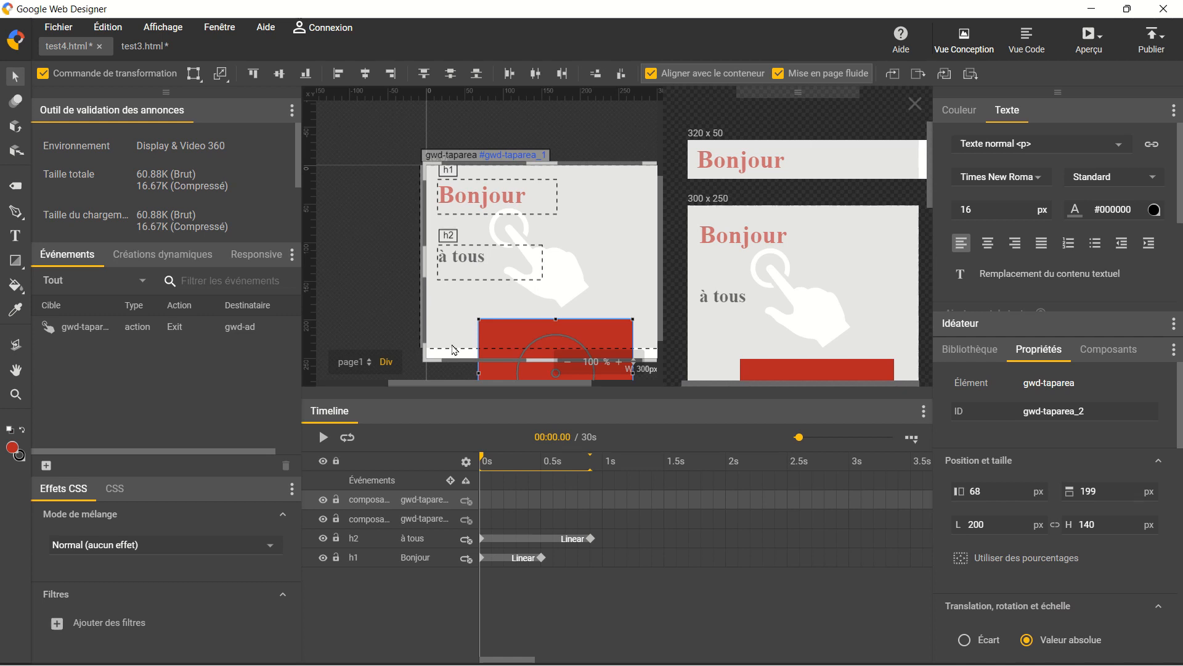
{"action": "right_click", "coordinate": [496, 337]}
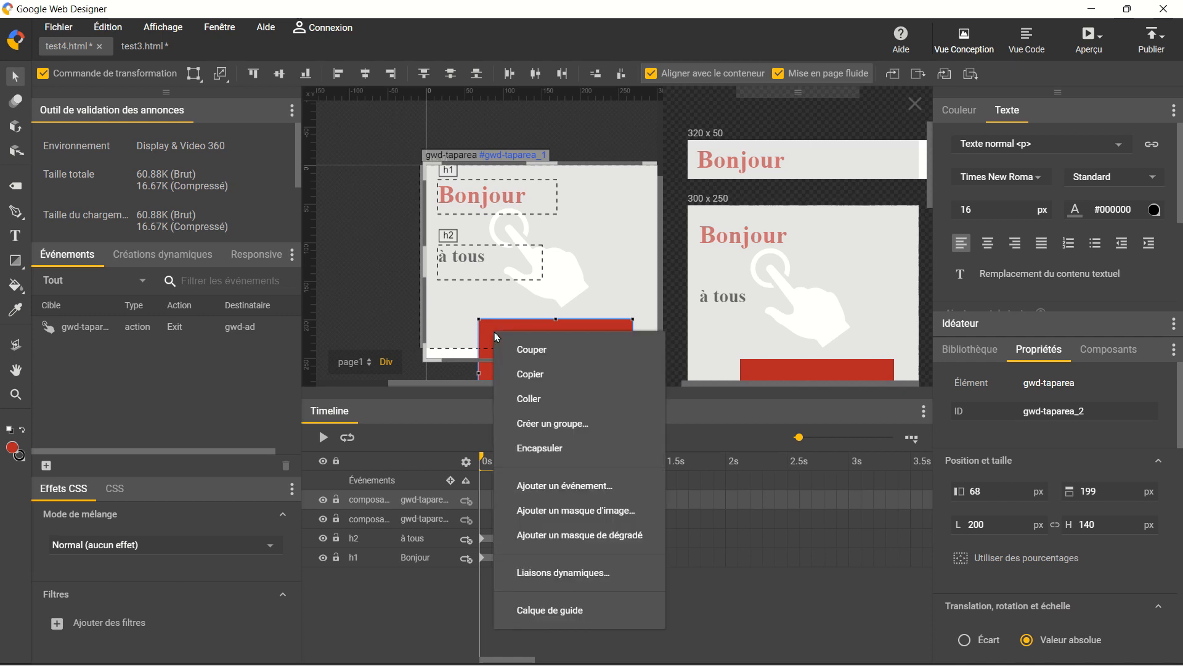
{"action": "left_click", "coordinate": [548, 486]}
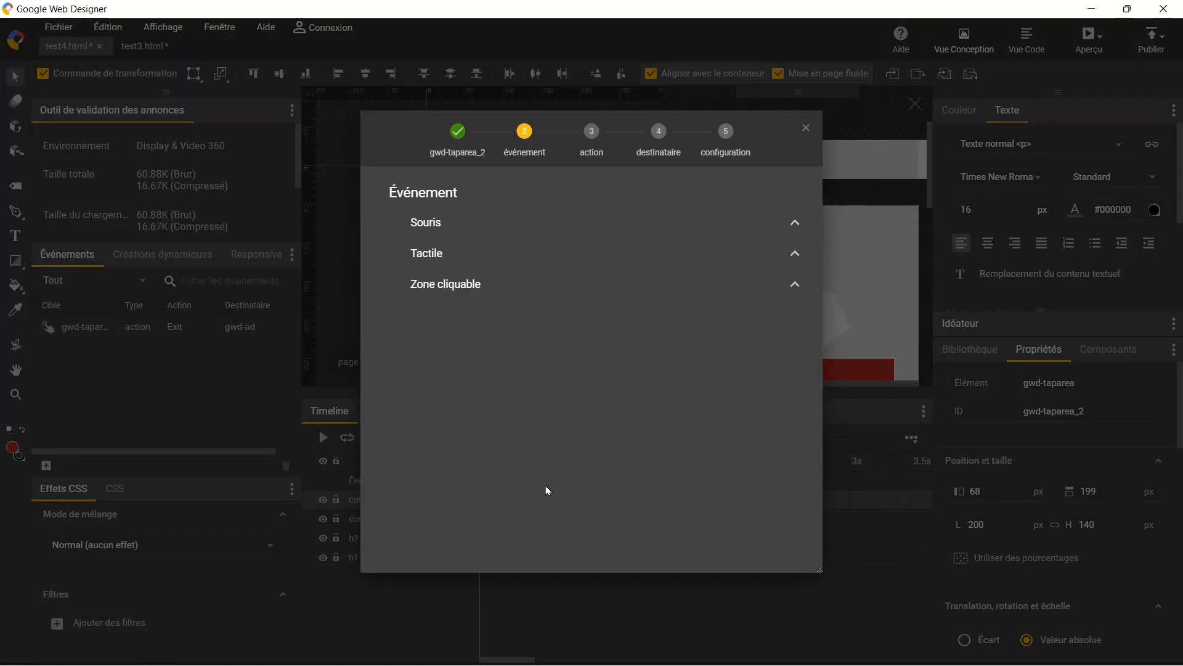
{"action": "left_click", "coordinate": [474, 301]}
{"action": "left_click", "coordinate": [479, 315]}
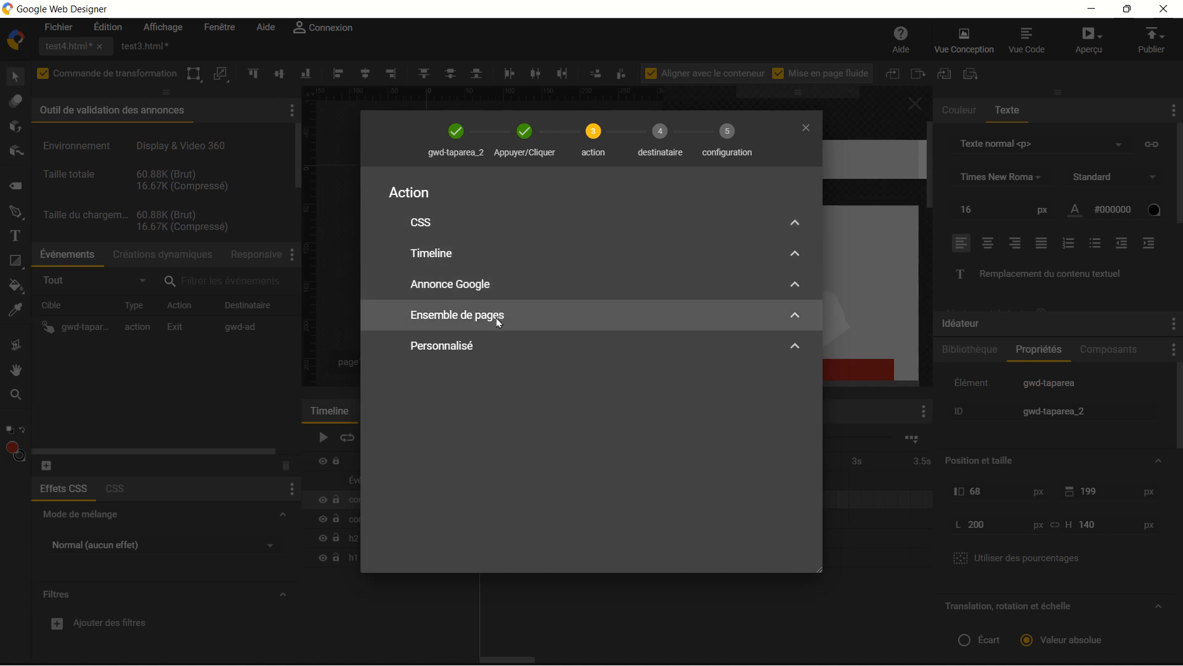
{"action": "left_click", "coordinate": [499, 321]}
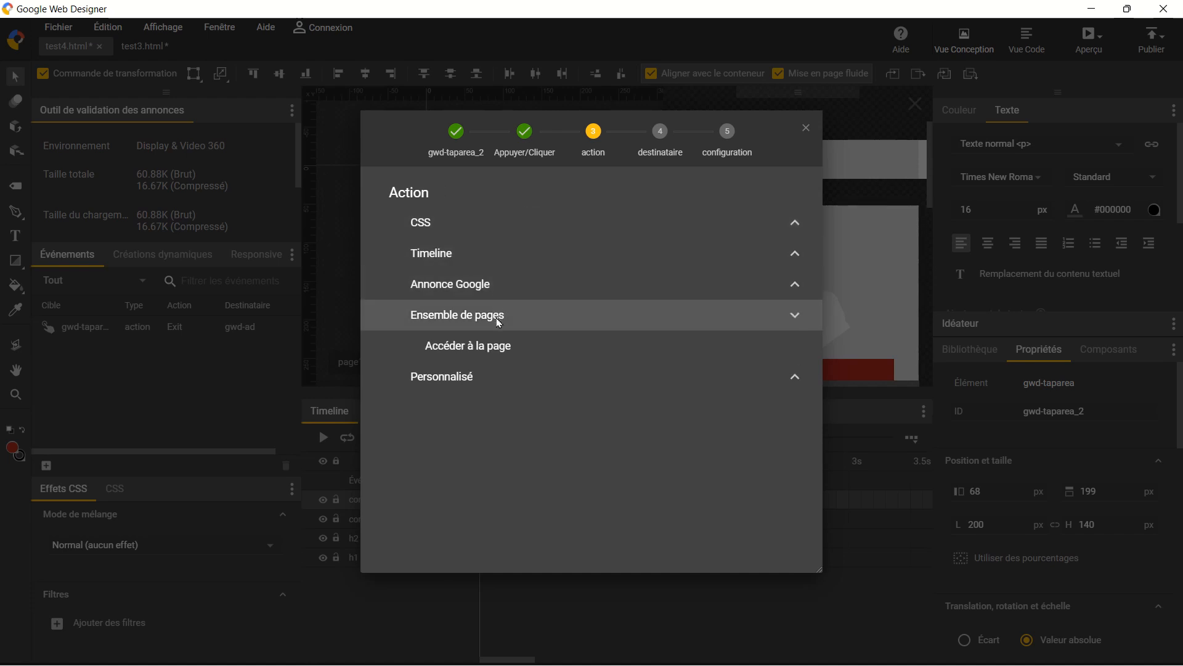
{"action": "left_click", "coordinate": [499, 348]}
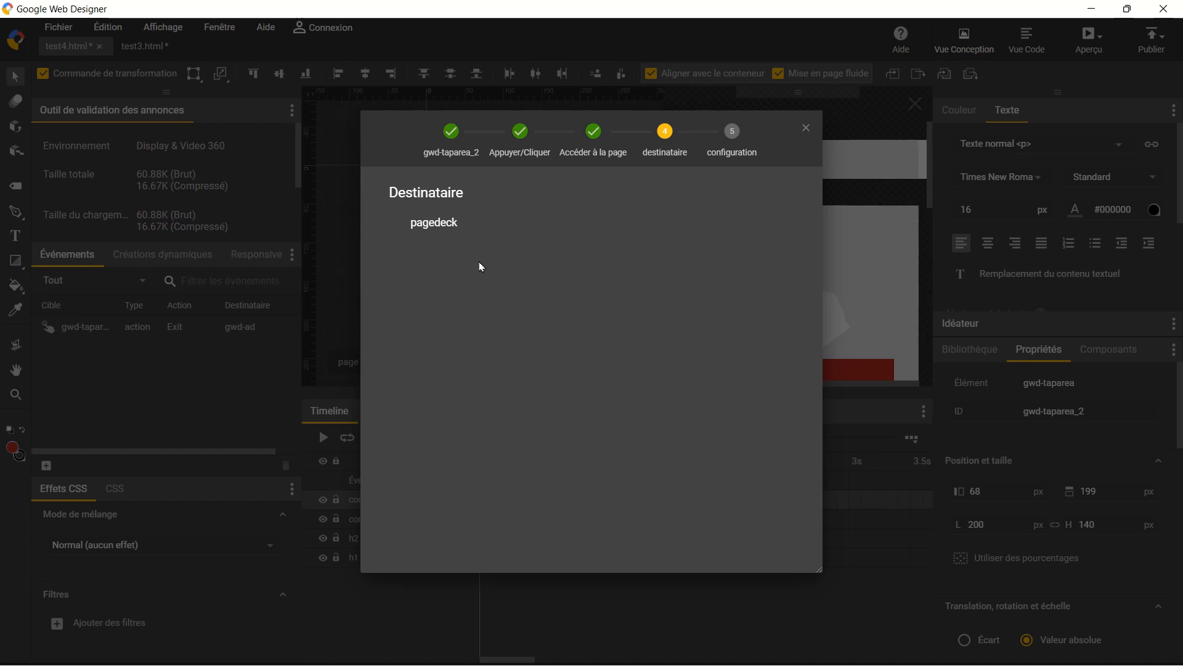
Step: Choose pagedeck as the event's receiver, set the ID de page to page1_1 and save the event
{"action": "left_click", "coordinate": [454, 225]}
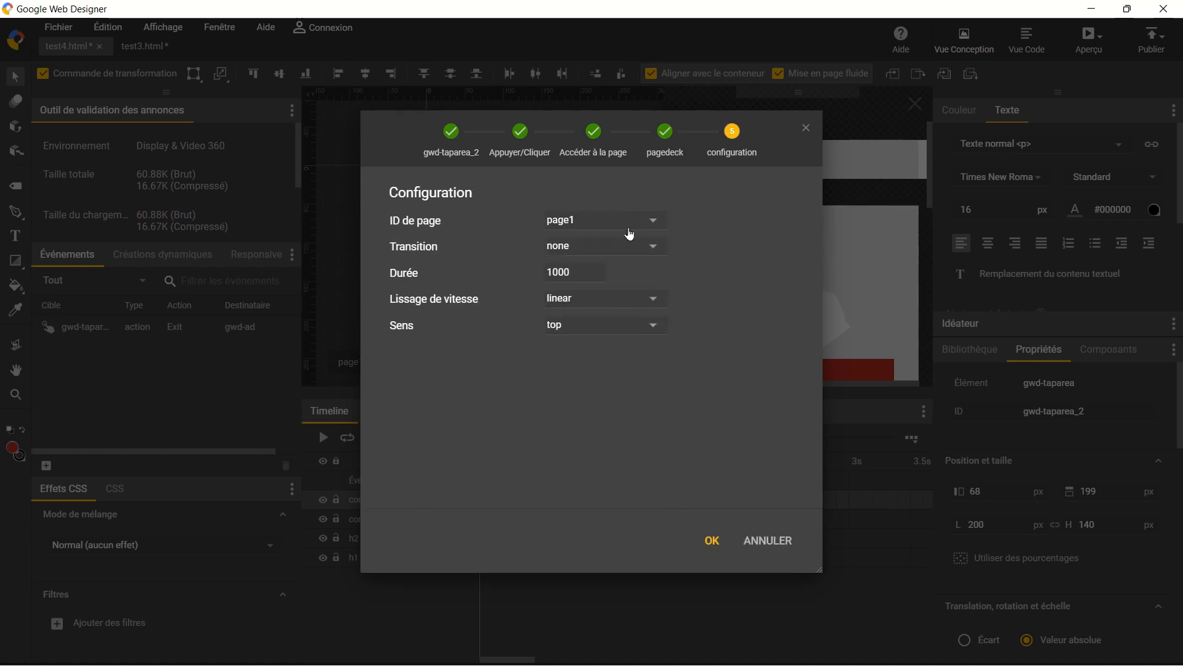
{"action": "left_click", "coordinate": [646, 221]}
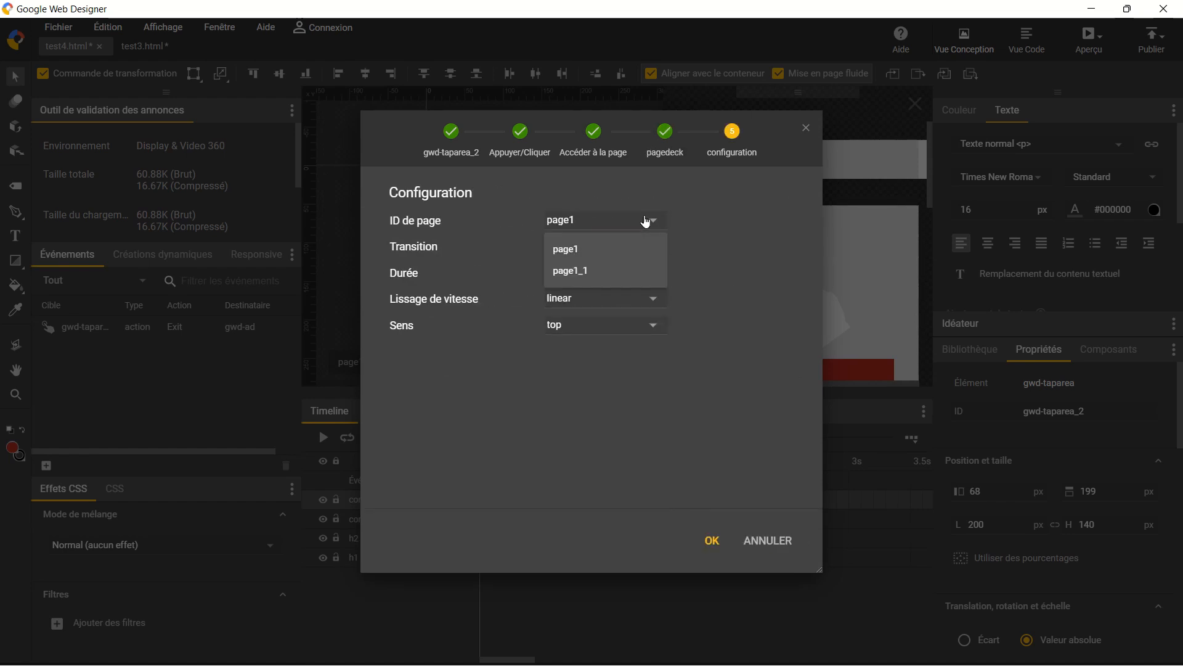
{"action": "left_click", "coordinate": [598, 270]}
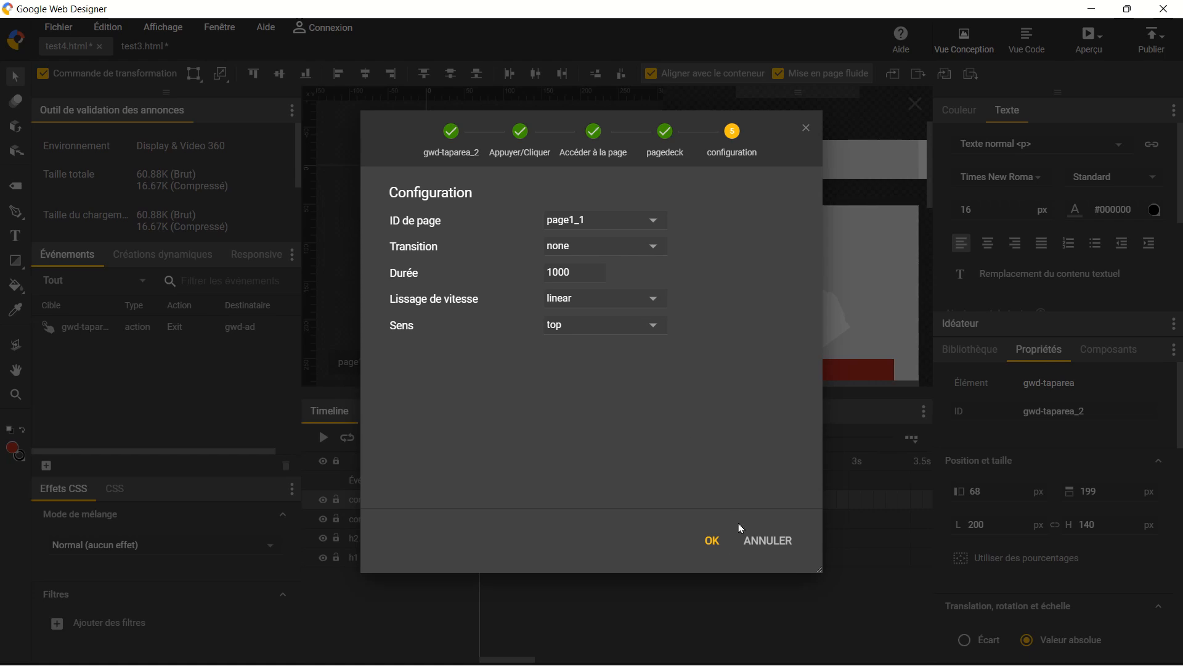
{"action": "left_click", "coordinate": [713, 541]}
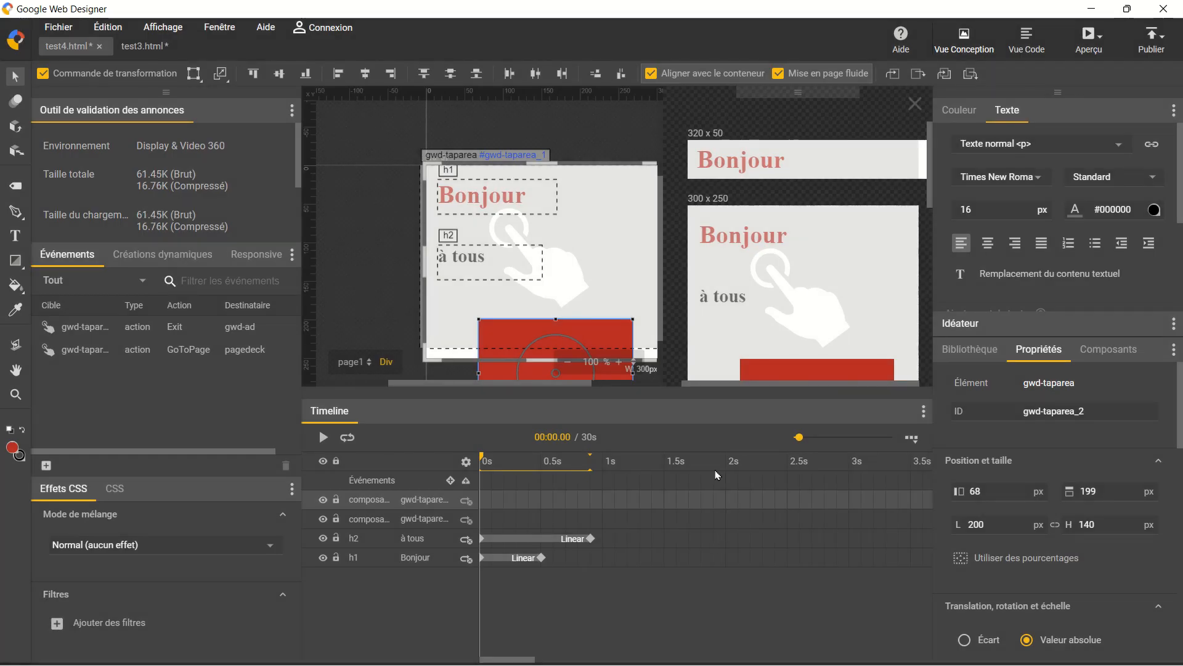
Step: Preview the banner in the browser and test the red tap area on the 300 x 250 version
{"action": "left_click", "coordinate": [1093, 51]}
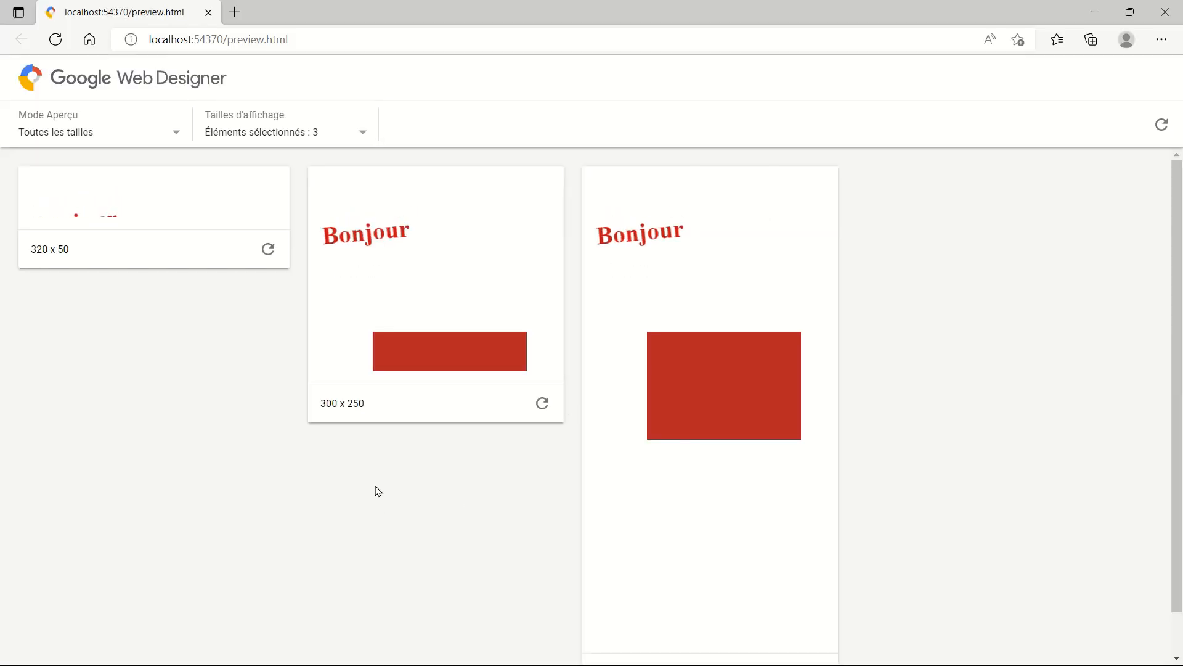
{"action": "left_click", "coordinate": [461, 353]}
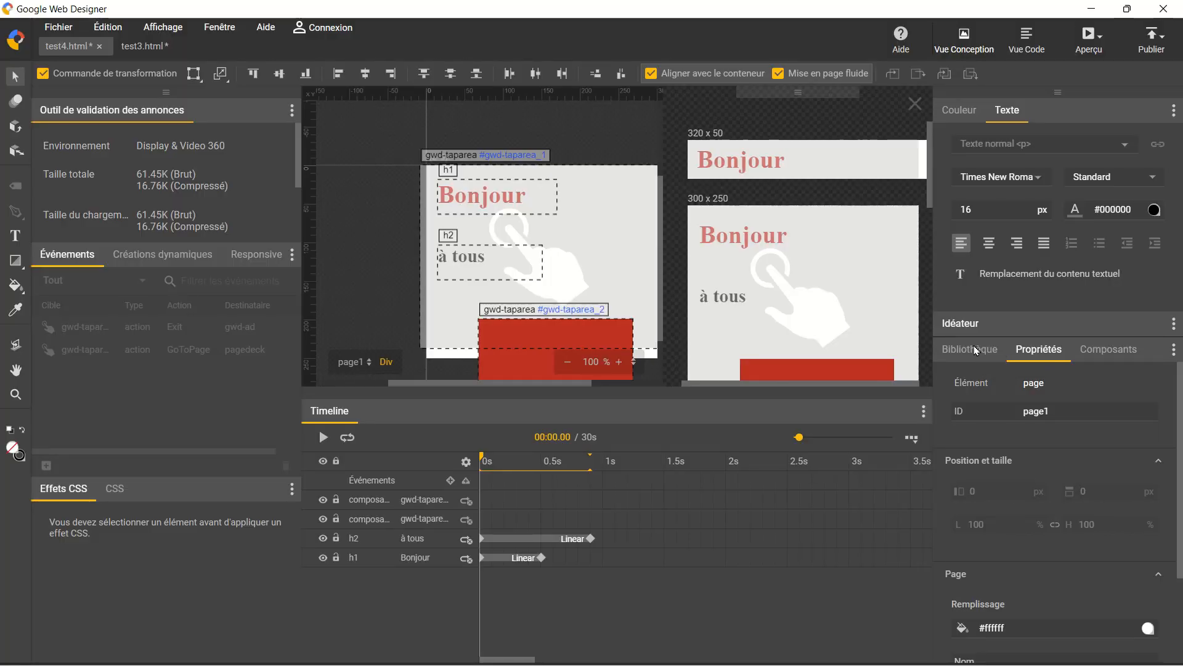
Step: Import the 3D file model3d1.glb into the banner's library
{"action": "left_click", "coordinate": [976, 350]}
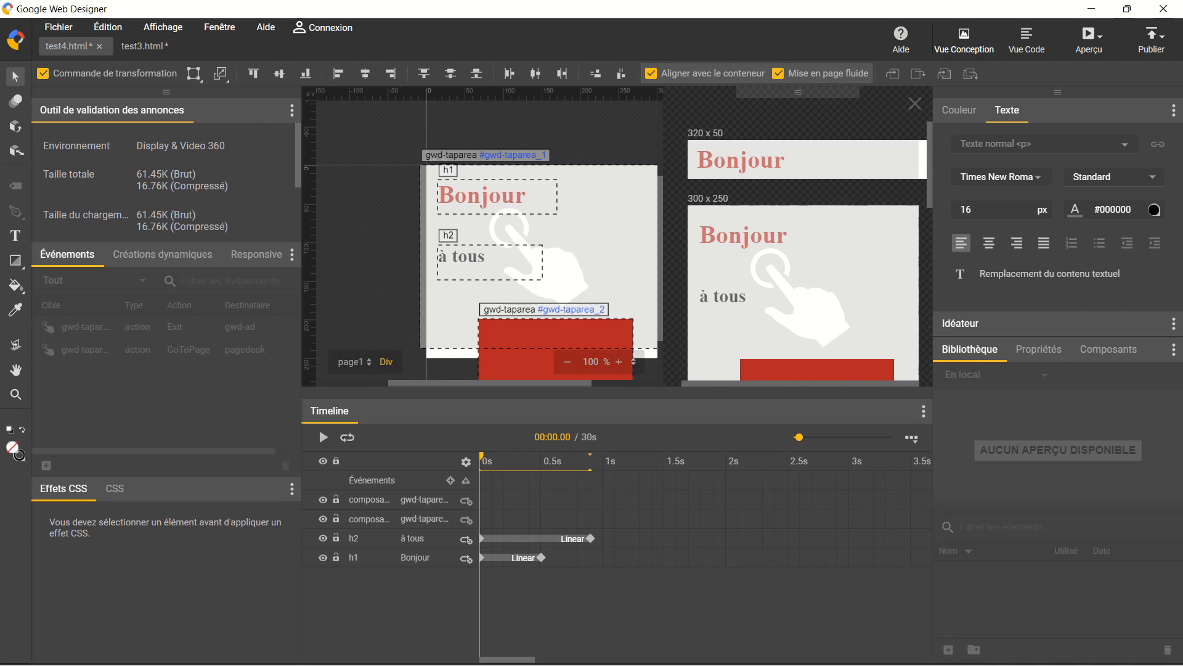
{"action": "left_click_drag", "start_coordinate": [1182, 521], "coordinate": [1047, 616]}
{"action": "left_click", "coordinate": [264, 256]}
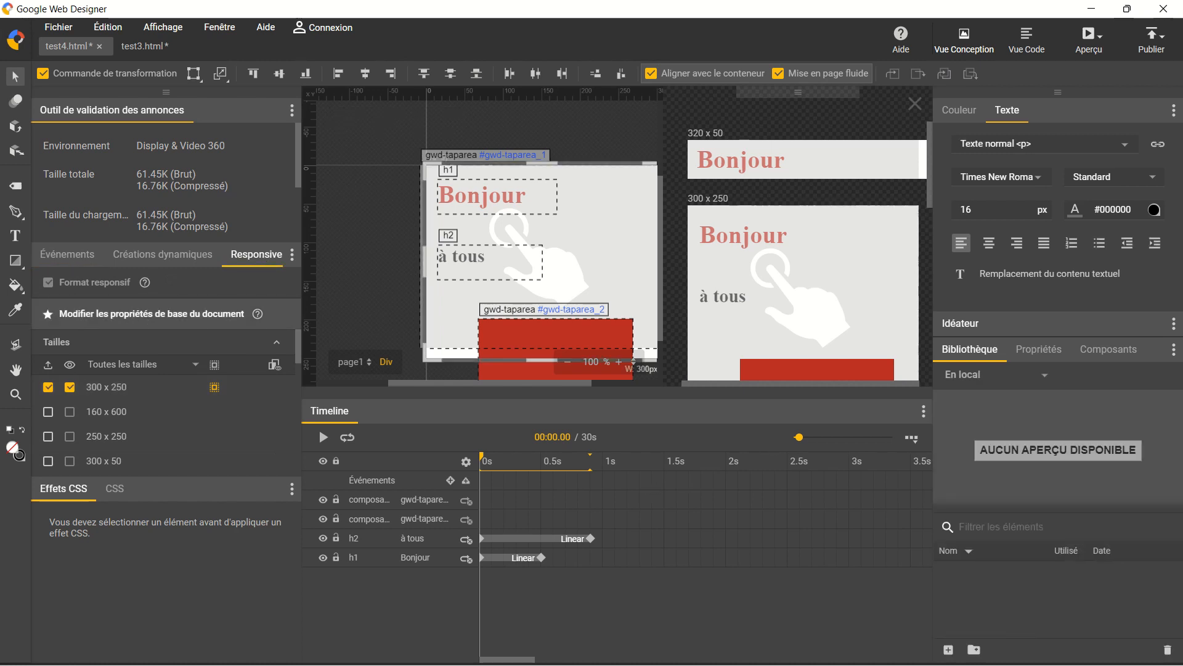
{"action": "left_click_drag", "start_coordinate": [1053, 483], "coordinate": [1015, 622]}
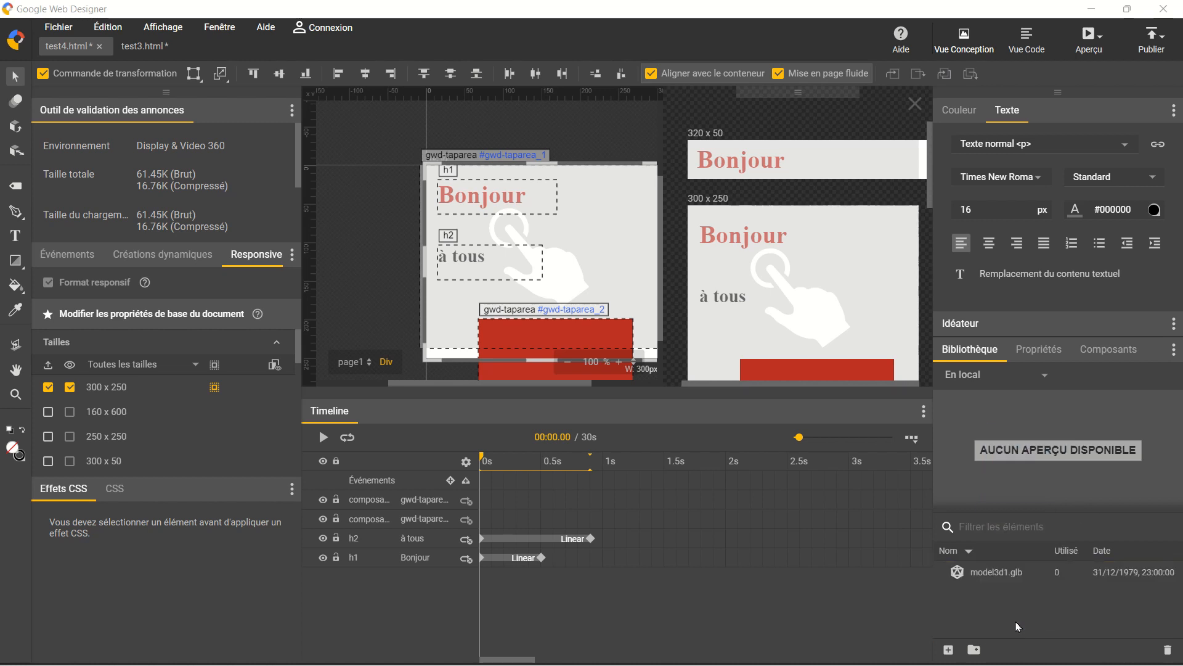
Step: Place model3d1.glb from the library on page1, overlapping the red tap area, and shift its transformation origin slightly upward
{"action": "left_click", "coordinate": [1007, 578]}
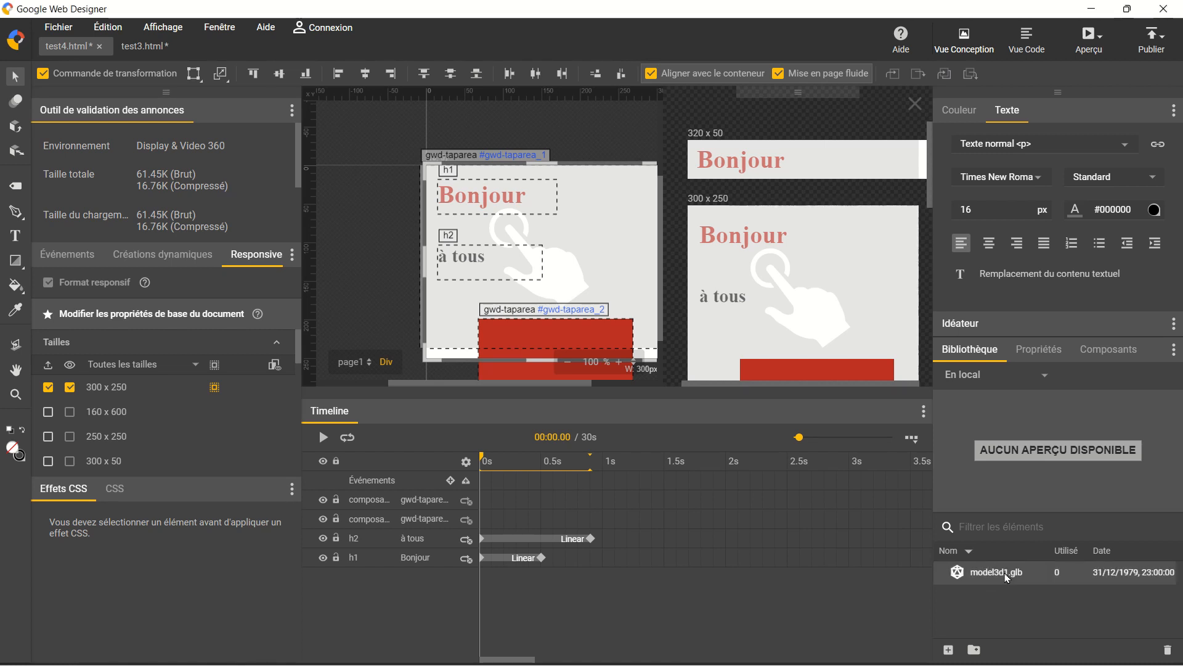
{"action": "left_click_drag", "start_coordinate": [988, 568], "coordinate": [510, 185]}
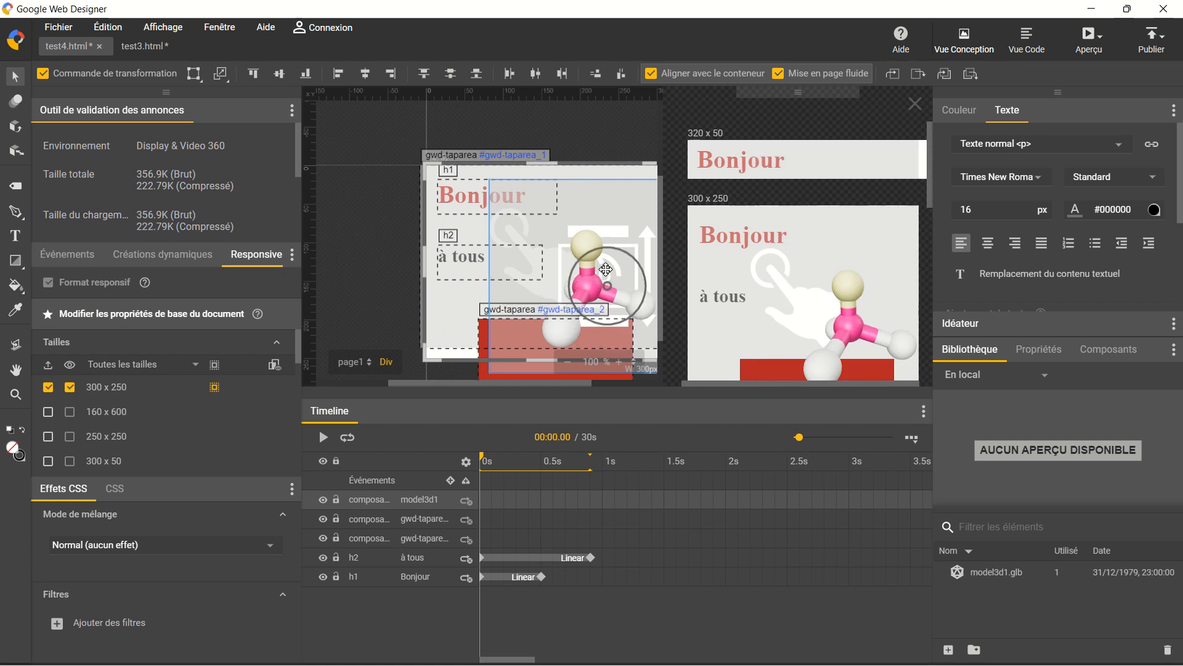
{"action": "left_click_drag", "start_coordinate": [606, 269], "coordinate": [600, 257]}
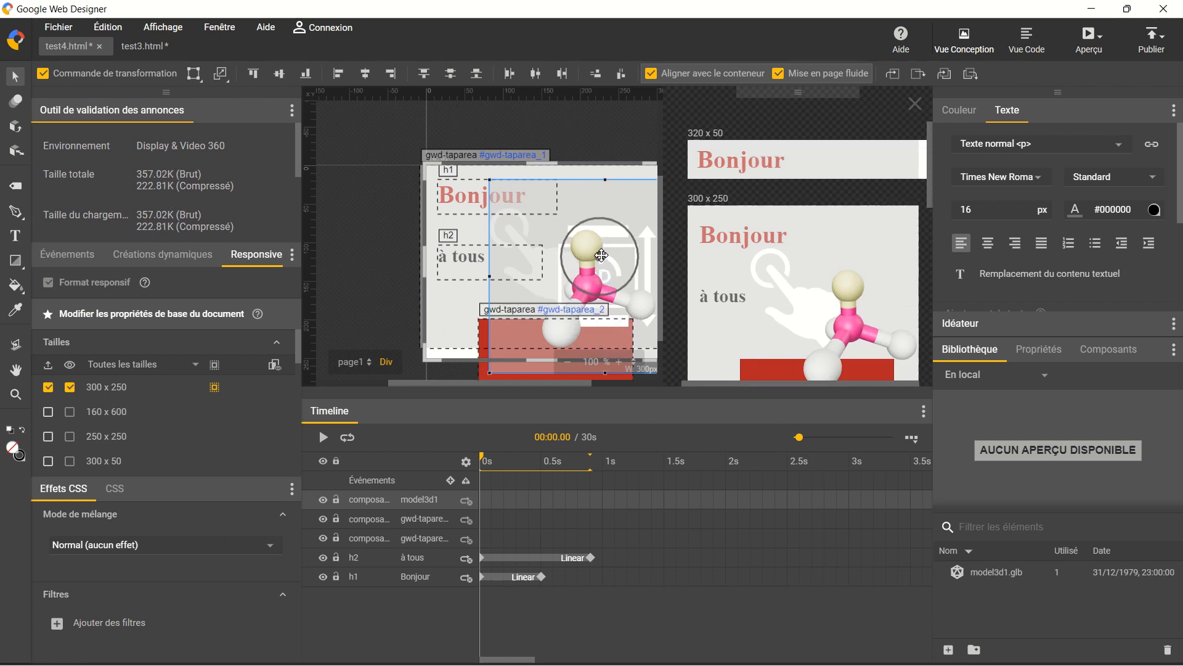
Step: Open the 3D model for editing, set its Métallique/Rugosité to Aucune texture and its Carte normale to Texture n° 1
{"action": "right_click", "coordinate": [602, 257]}
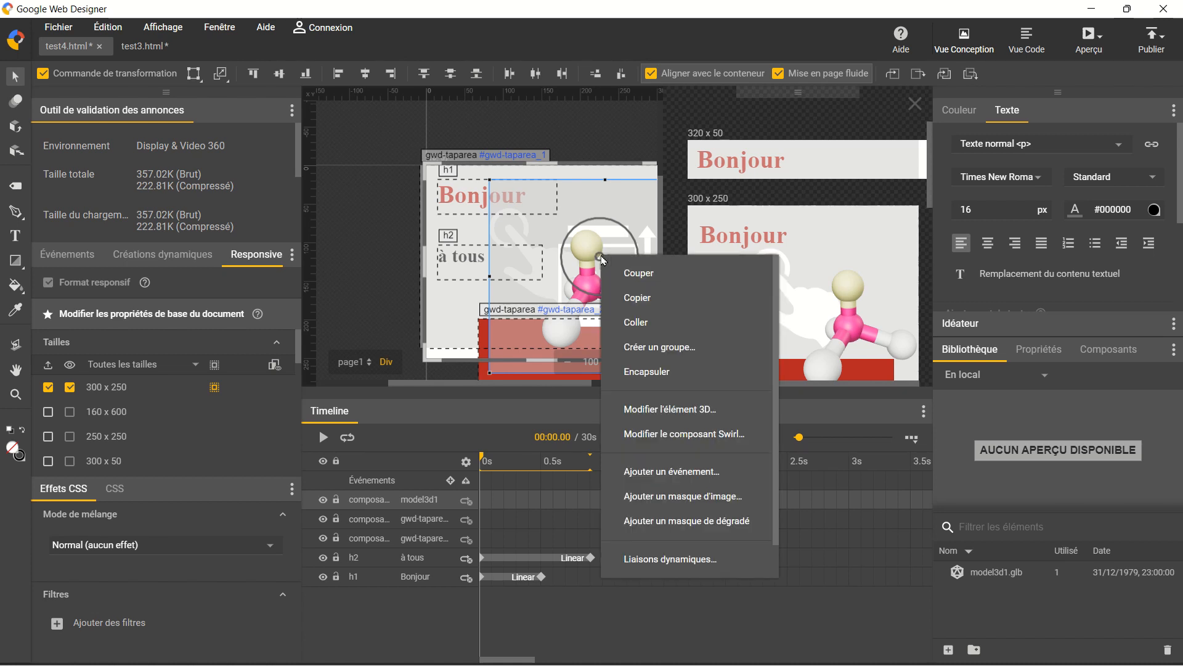
{"action": "left_click", "coordinate": [657, 416]}
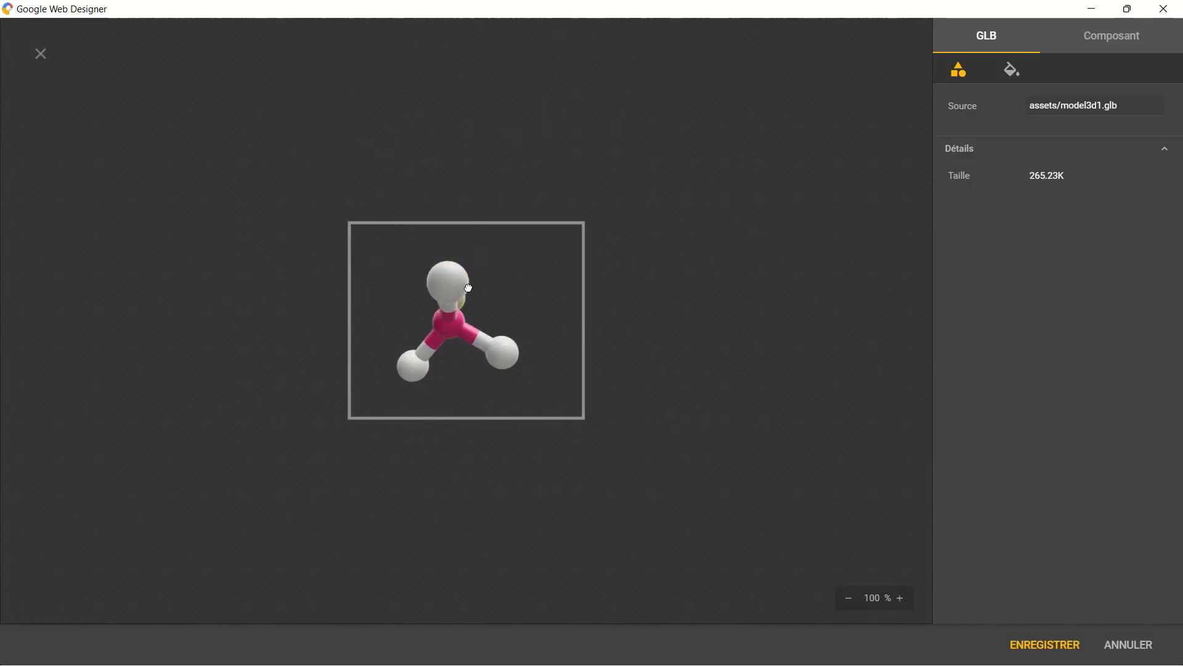
{"action": "left_click_drag", "start_coordinate": [469, 287], "coordinate": [511, 336]}
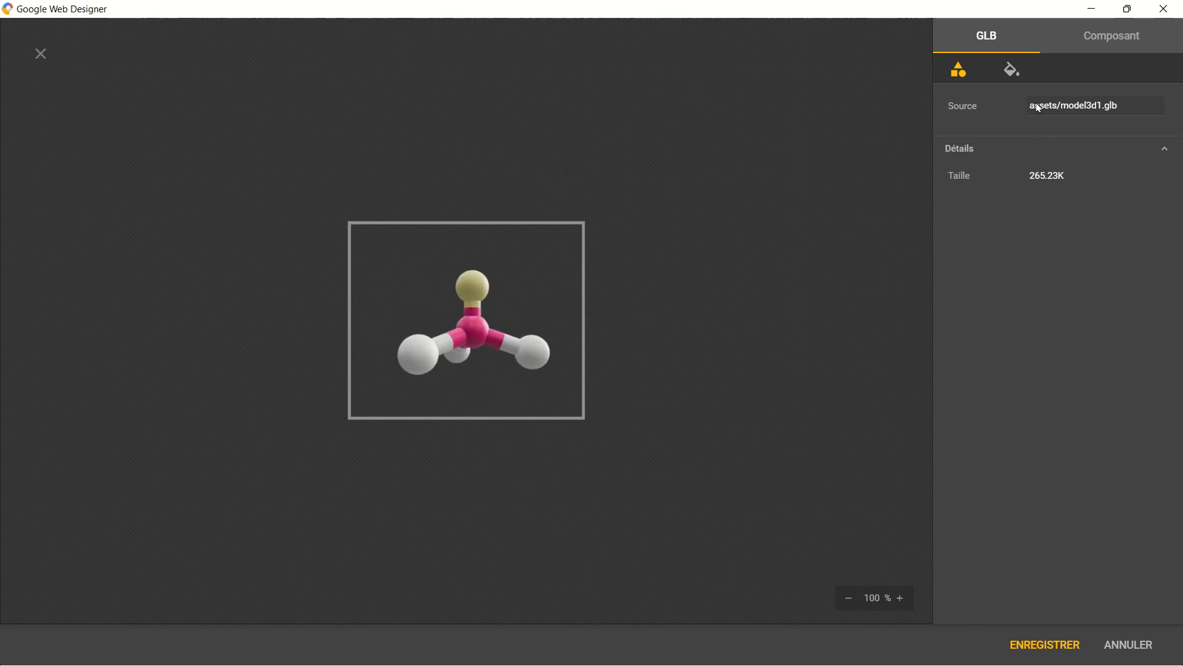
{"action": "left_click", "coordinate": [1012, 72]}
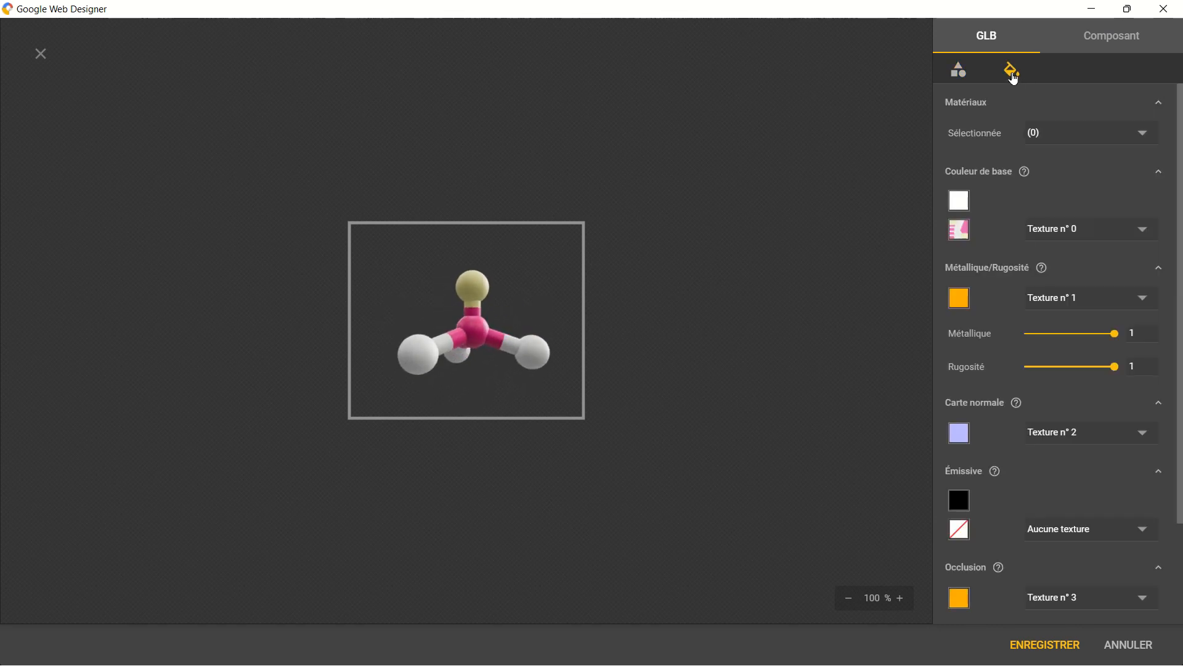
{"action": "left_click", "coordinate": [1053, 302]}
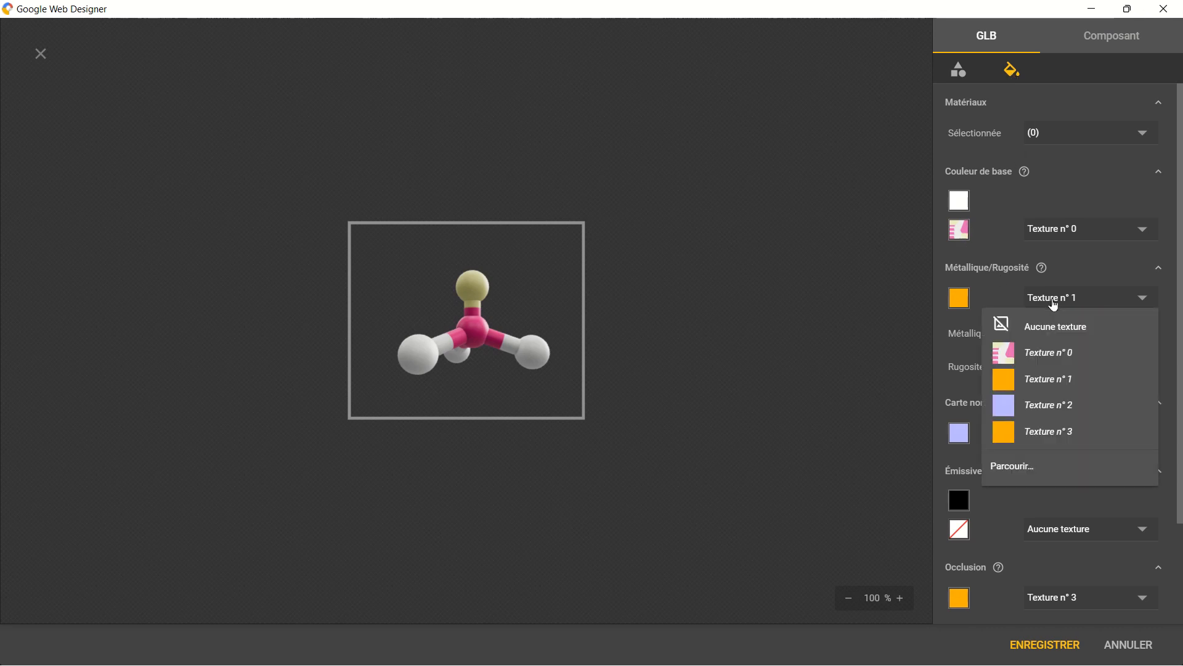
{"action": "left_click", "coordinate": [1052, 379]}
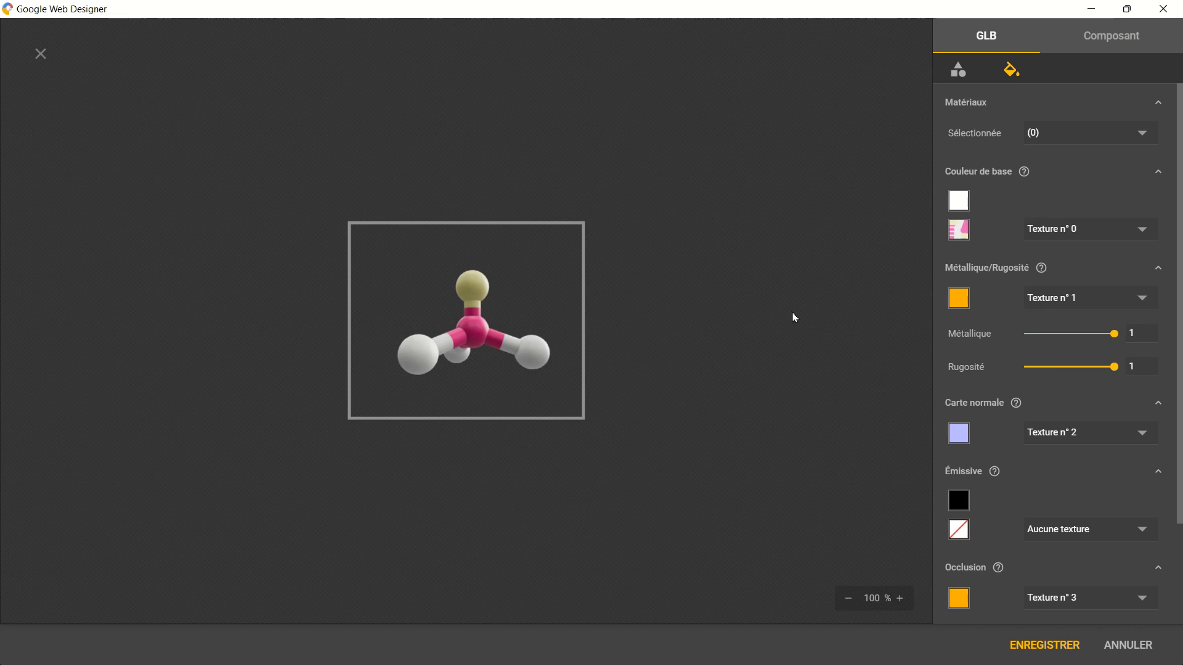
{"action": "left_click", "coordinate": [1064, 435]}
{"action": "left_click", "coordinate": [1055, 513]}
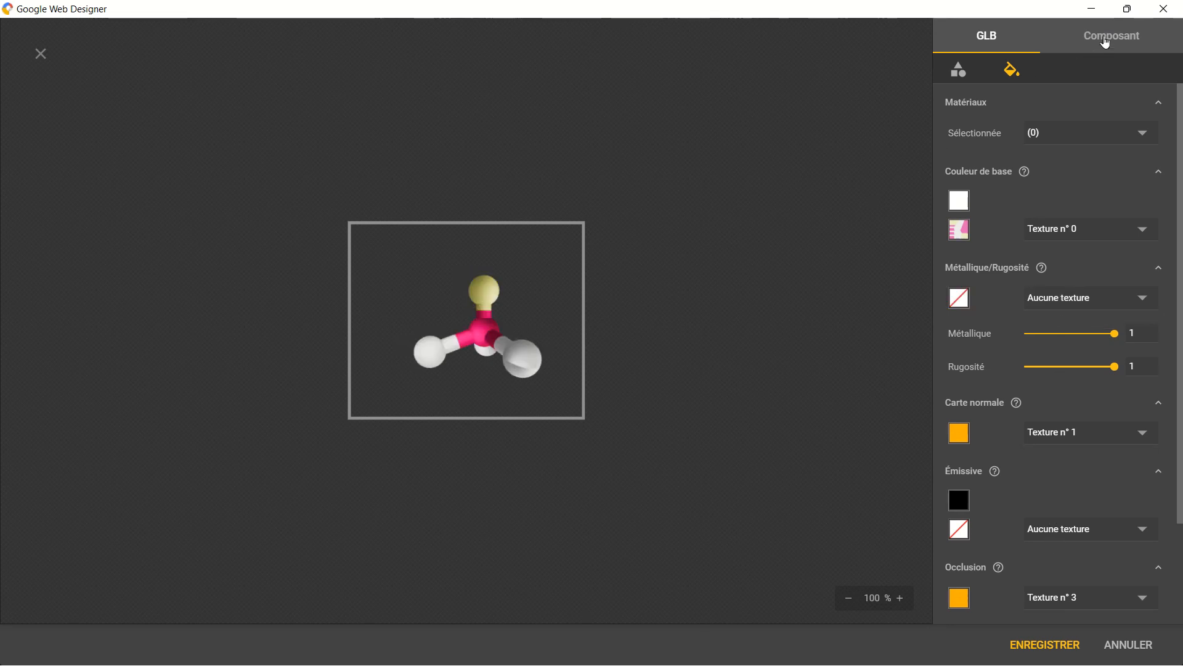
Step: Examine the 3D component's lighting and camera settings and turn the model to view it from another angle
{"action": "left_click", "coordinate": [1105, 42]}
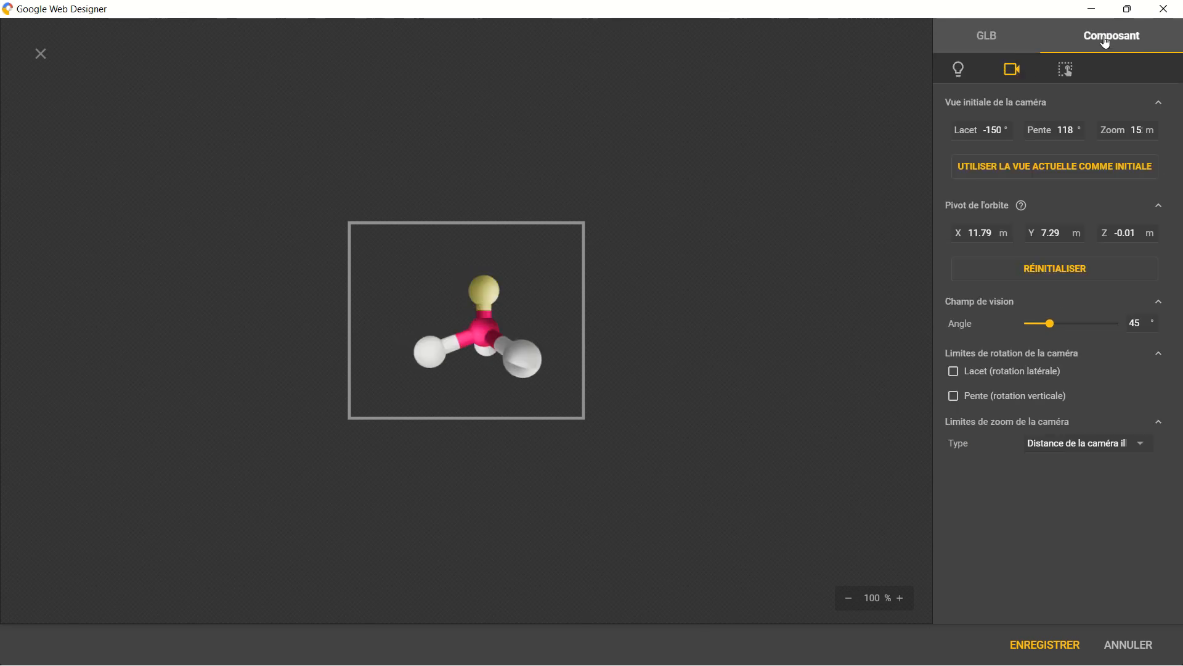
{"action": "left_click", "coordinate": [961, 73]}
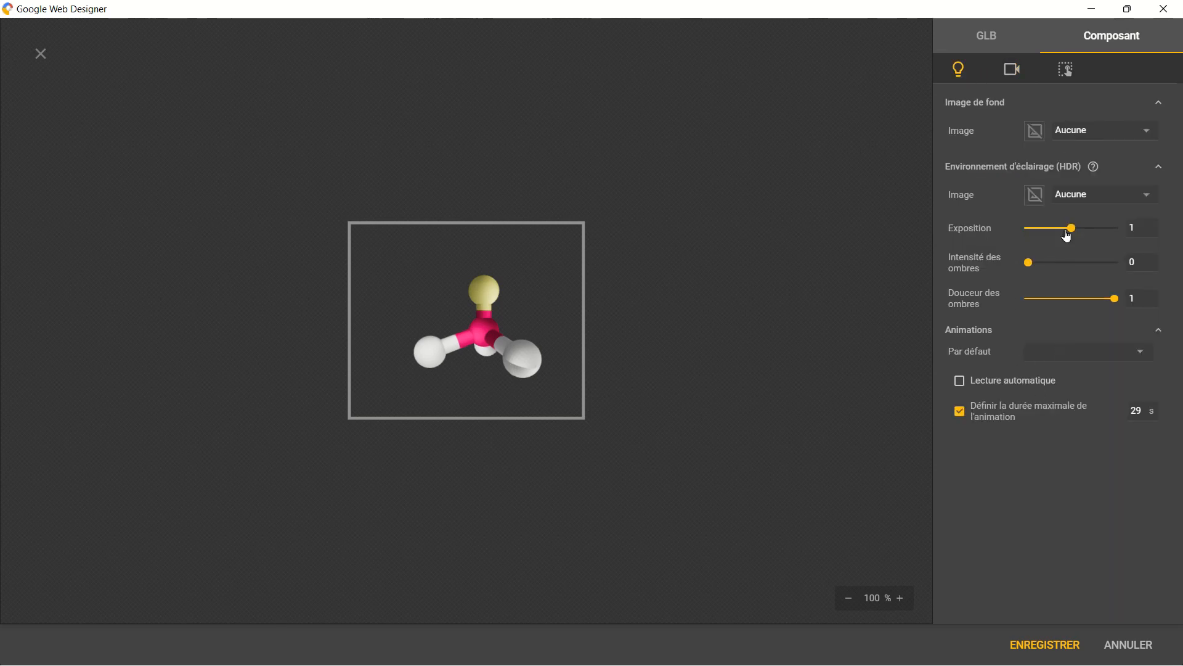
{"action": "left_click", "coordinate": [1011, 75]}
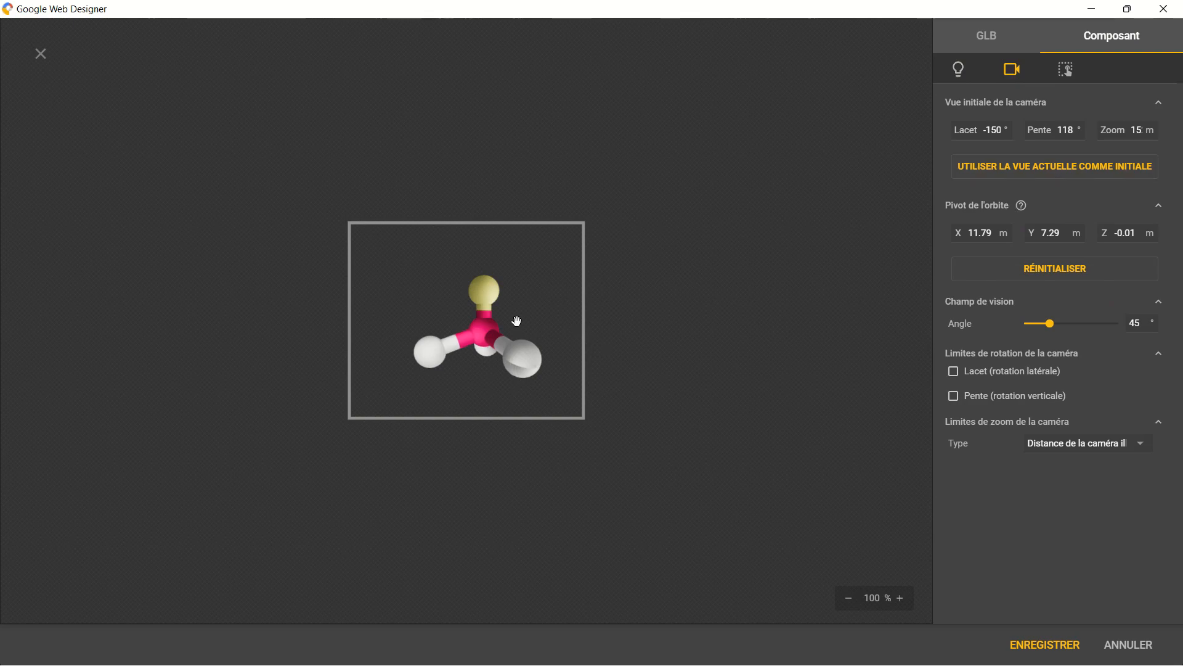
{"action": "left_click_drag", "start_coordinate": [496, 312], "coordinate": [481, 320]}
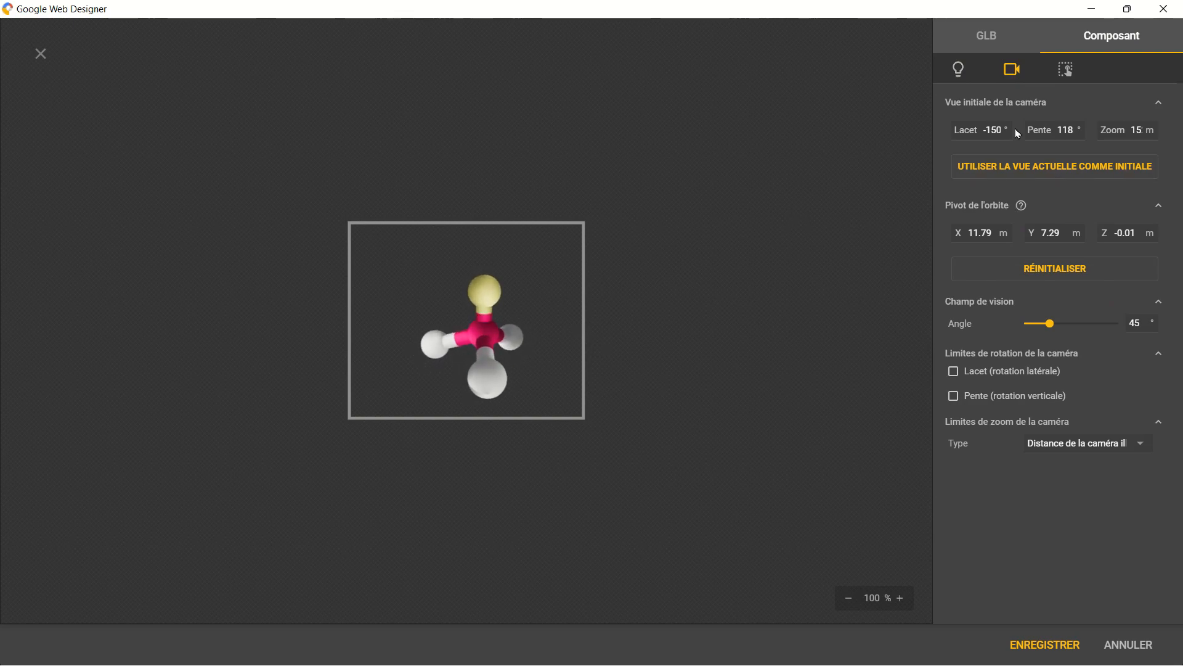
Step: Add a clickable zone on the yellow sphere of the 3D model, check it from another angle and save the model
{"action": "left_click", "coordinate": [1068, 71]}
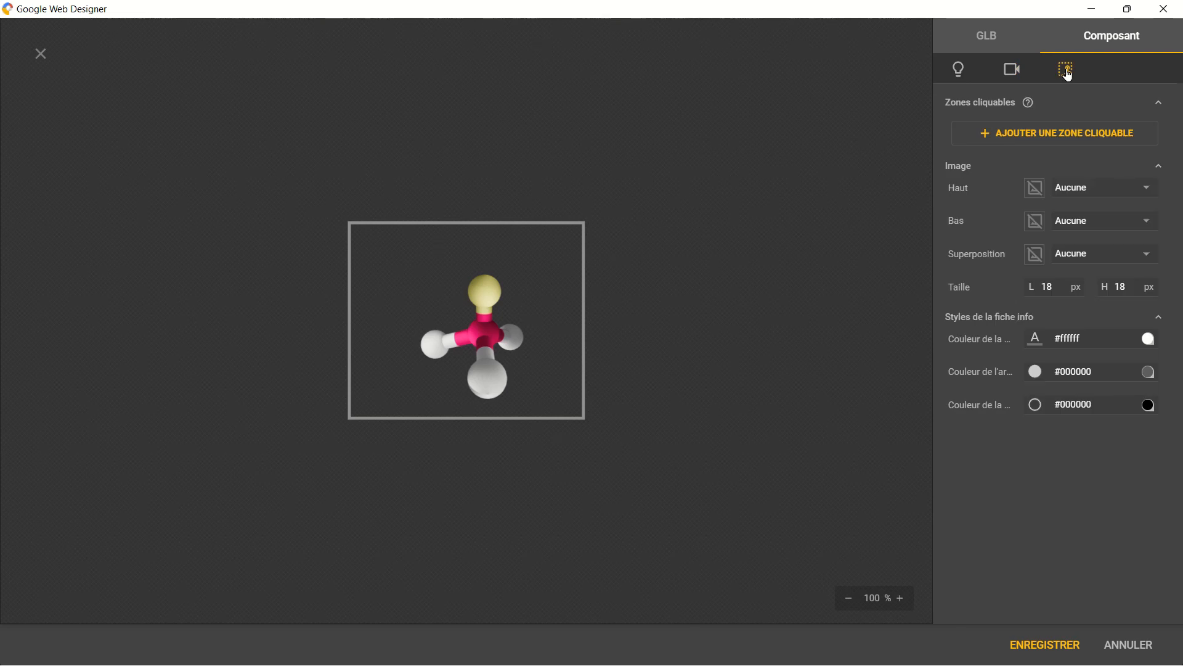
{"action": "left_click", "coordinate": [999, 140]}
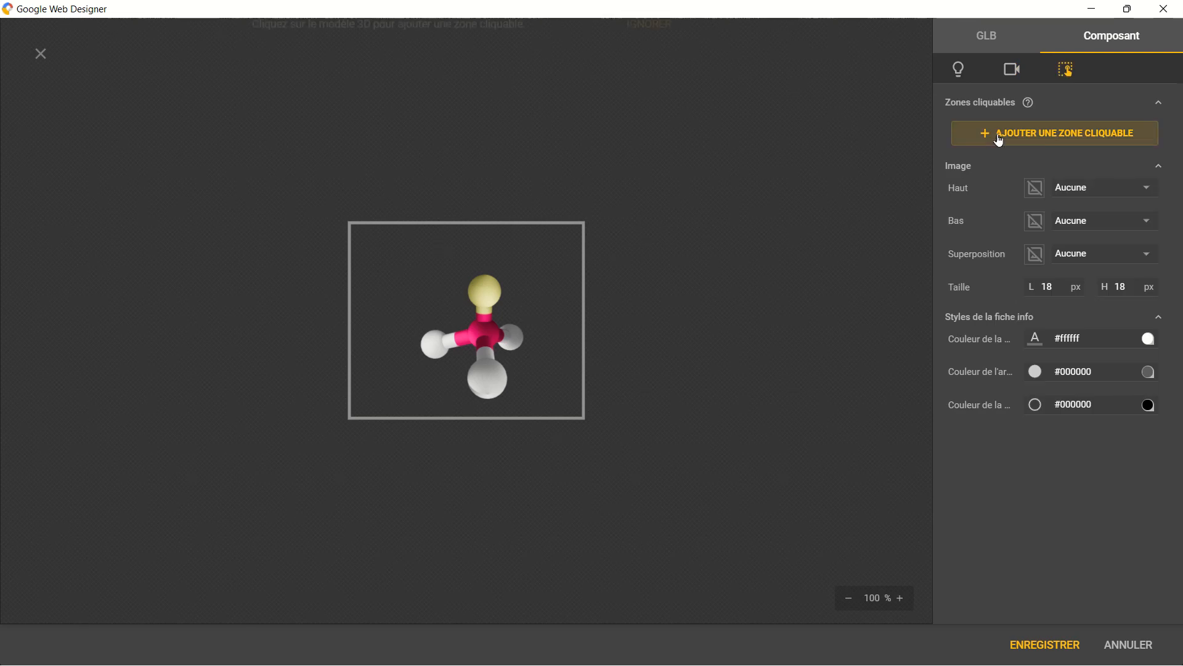
{"action": "left_click", "coordinate": [482, 295]}
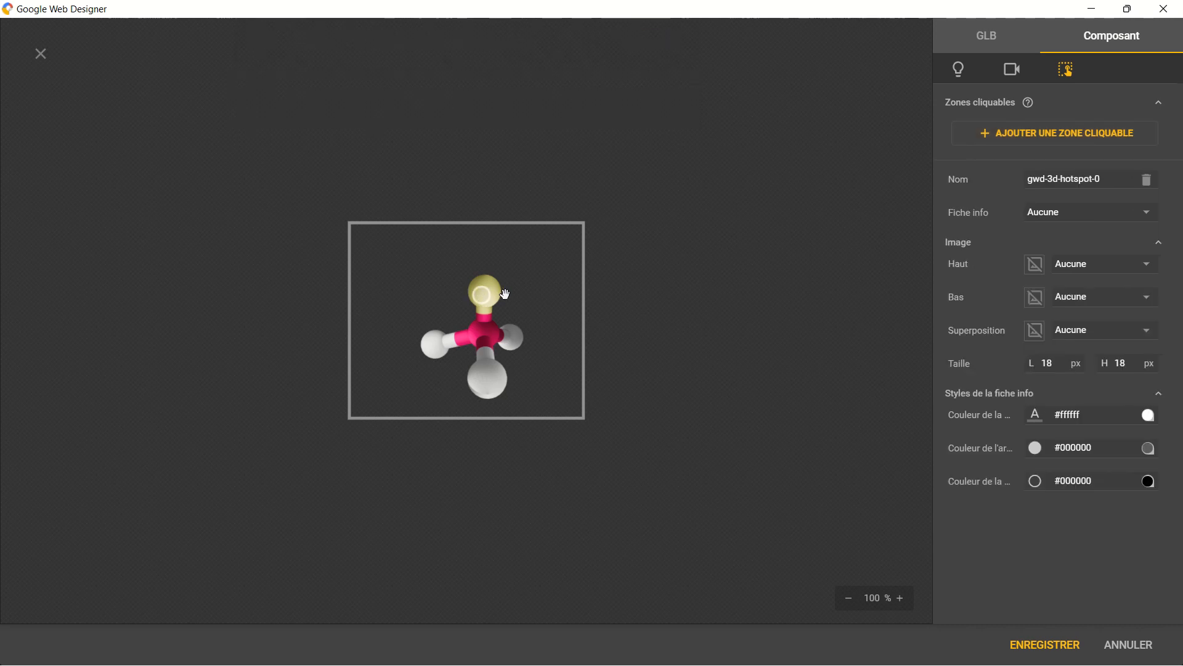
{"action": "left_click_drag", "start_coordinate": [493, 343], "coordinate": [517, 310]}
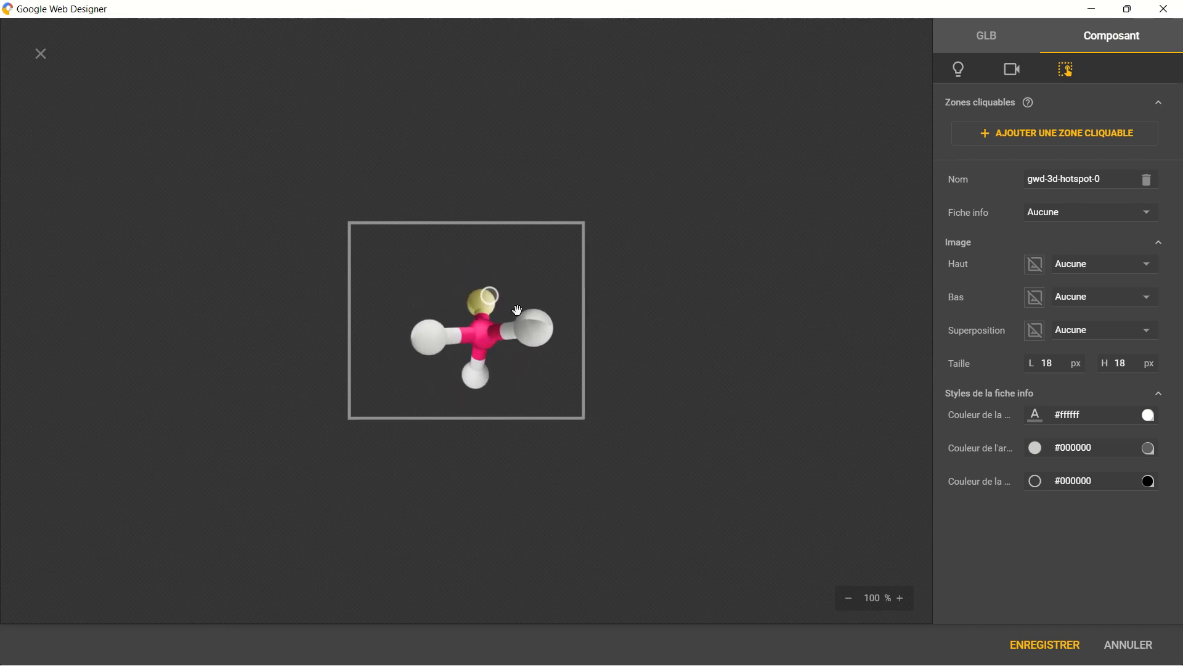
{"action": "left_click", "coordinate": [1048, 647]}
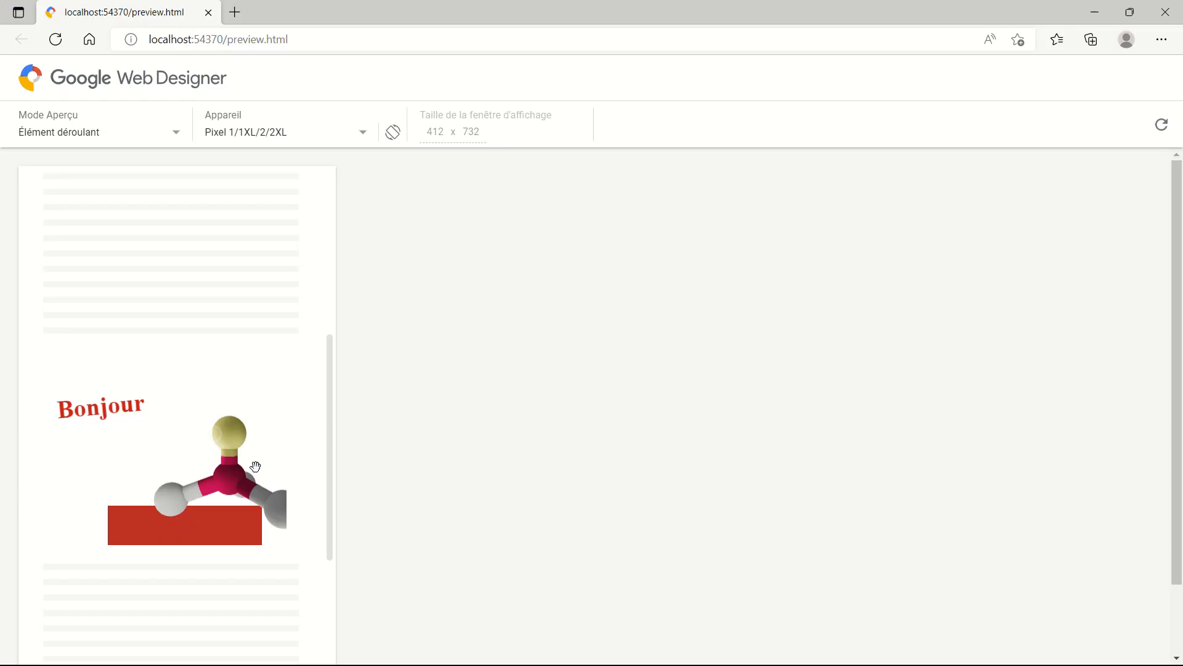
Step: Rotate the 3D molecule in the banner's browser preview to test its interactivity
{"action": "left_click_drag", "start_coordinate": [256, 466], "coordinate": [214, 446]}
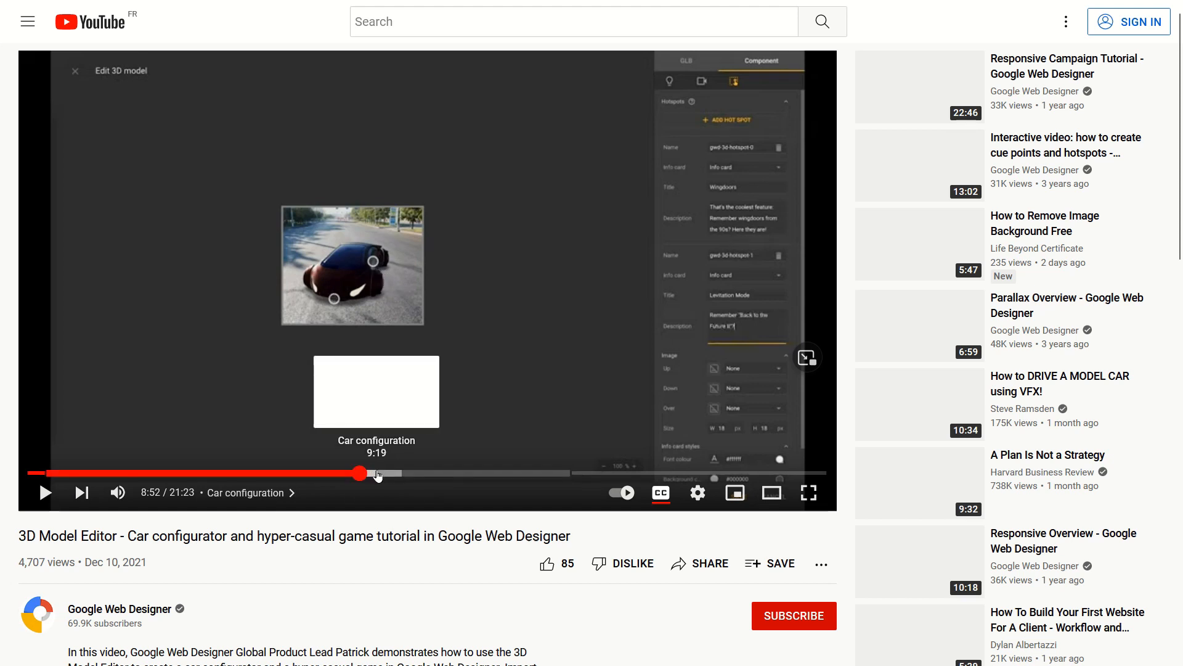
Step: Skip ahead within the Car configuration chapter of the 3D Model Editor tutorial video on YouTube
{"action": "left_click", "coordinate": [377, 474]}
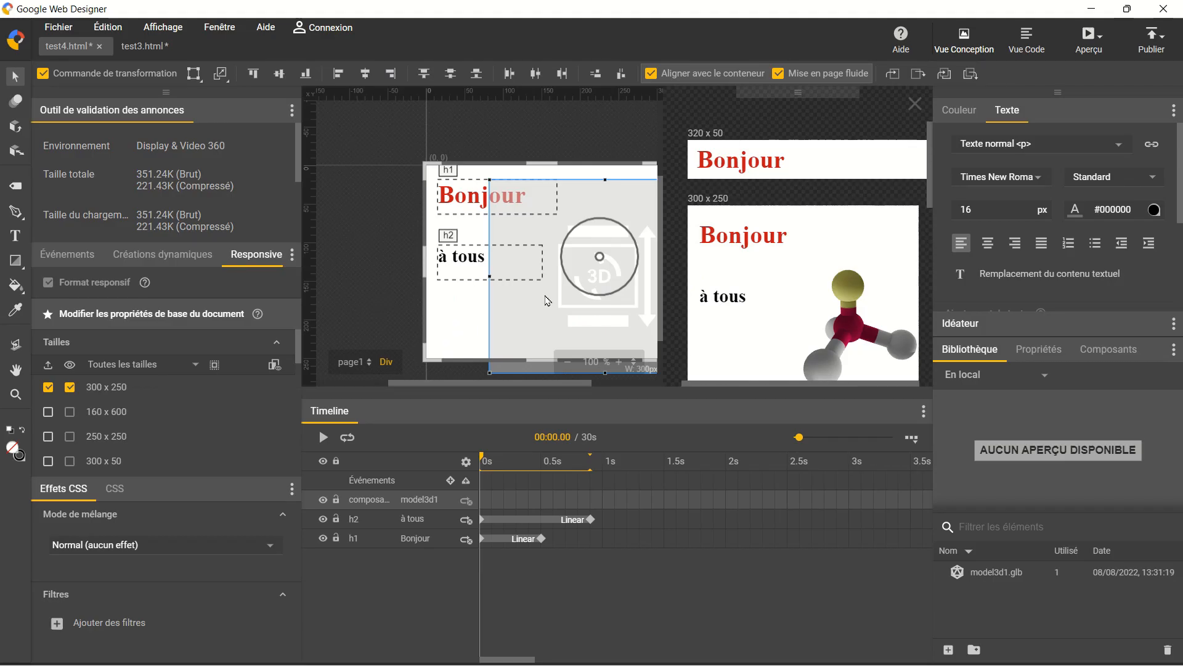
Step: In Google Web Designer, open the 3D model's Swirl component for editing and show its animation preview
{"action": "right_click", "coordinate": [546, 300]}
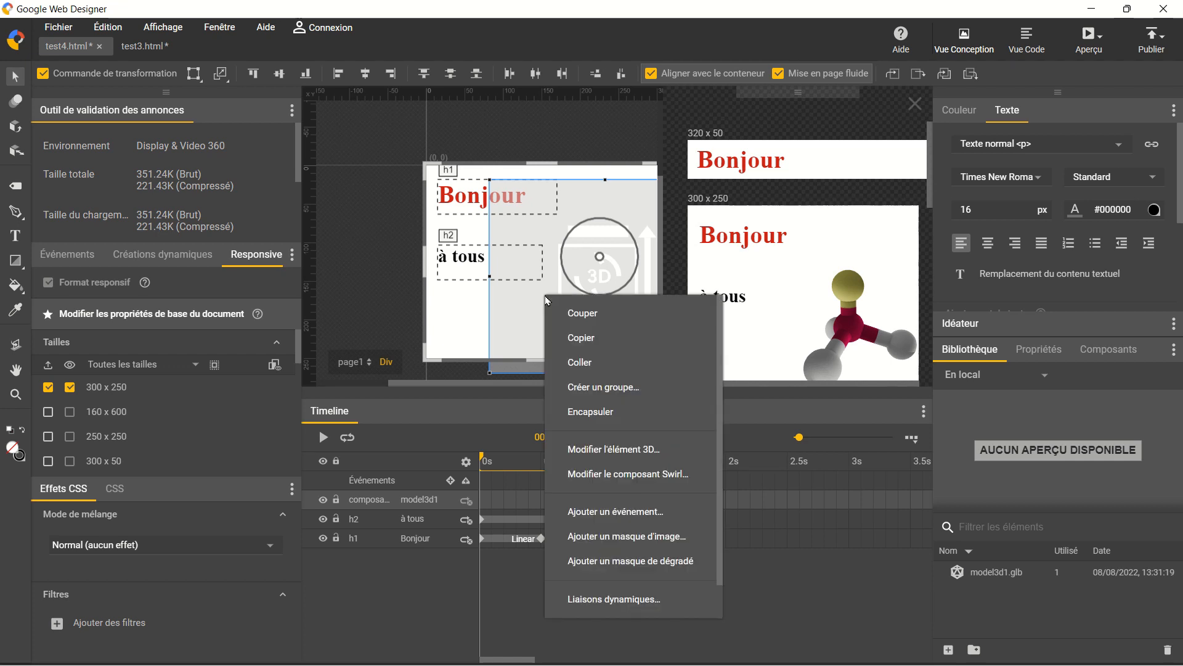
{"action": "left_click", "coordinate": [597, 481]}
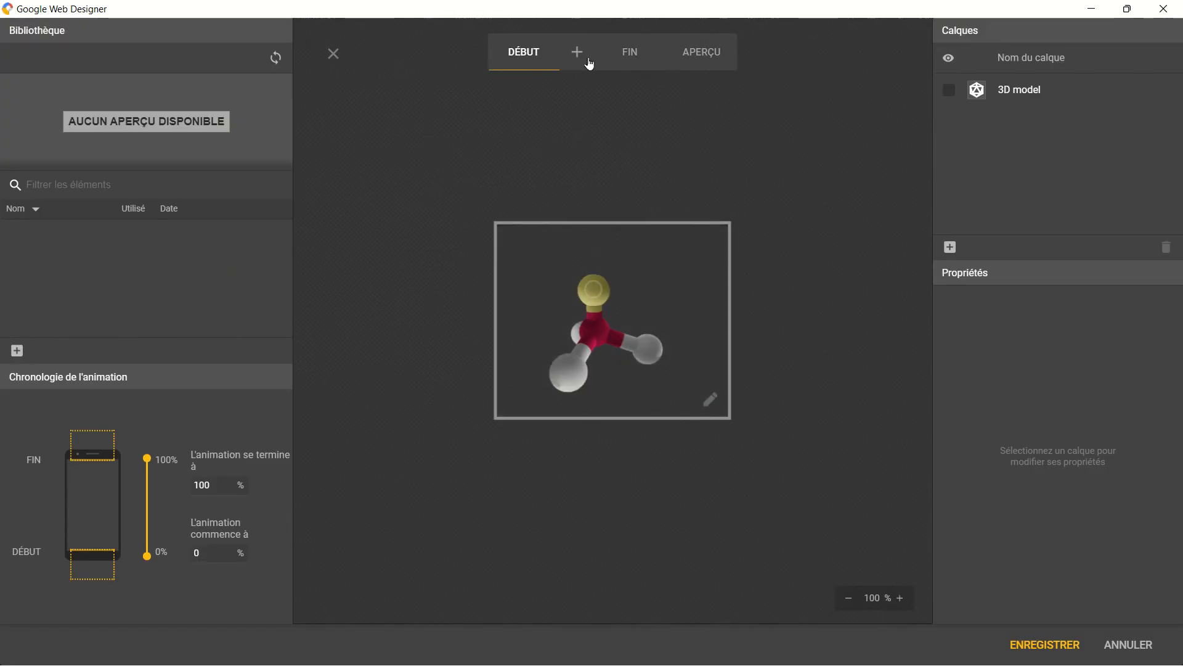
{"action": "left_click", "coordinate": [641, 57]}
{"action": "left_click", "coordinate": [718, 54]}
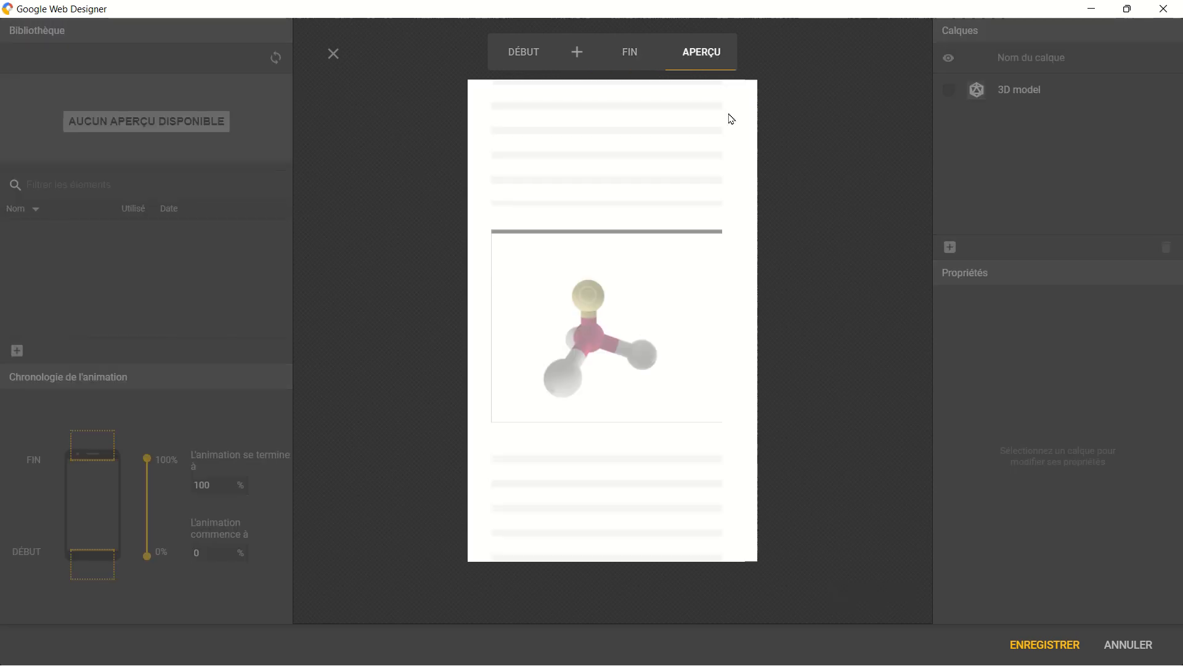
Step: Move the simulated page back and forth in the Swirl preview to examine how the molecule rotates
{"action": "scroll", "coordinate": [736, 240], "scroll_direction": "up", "scroll_amount": 2}
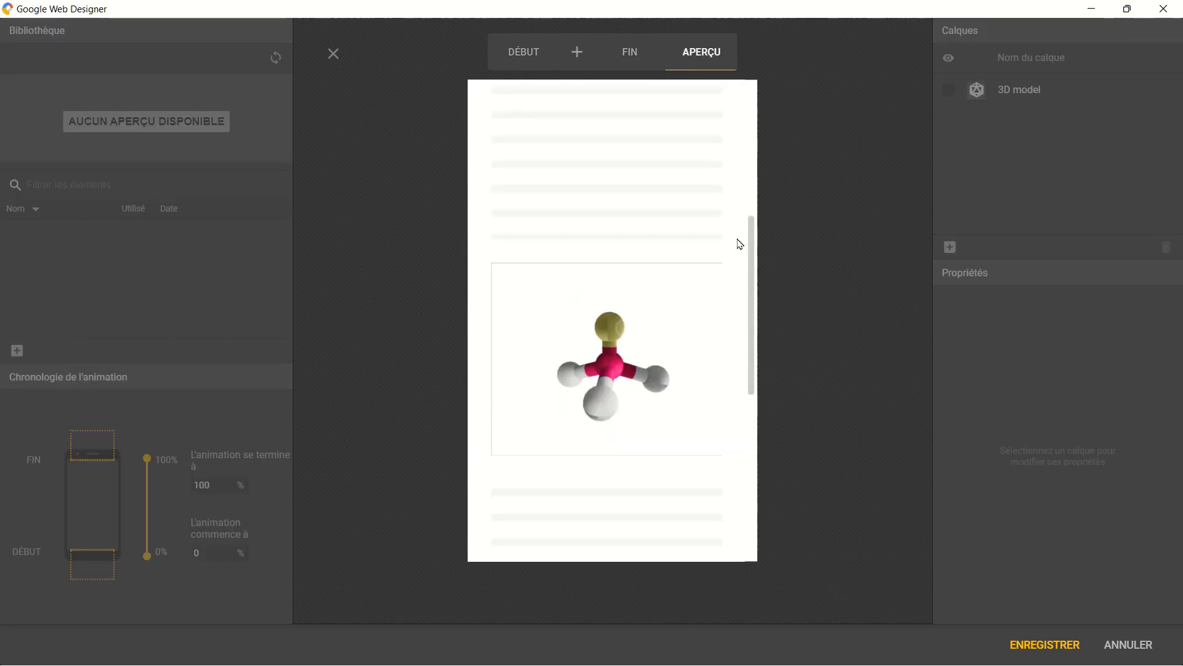
{"action": "scroll", "coordinate": [740, 244], "scroll_direction": "down", "scroll_amount": 4}
{"action": "scroll", "coordinate": [739, 244], "scroll_direction": "up", "scroll_amount": 3}
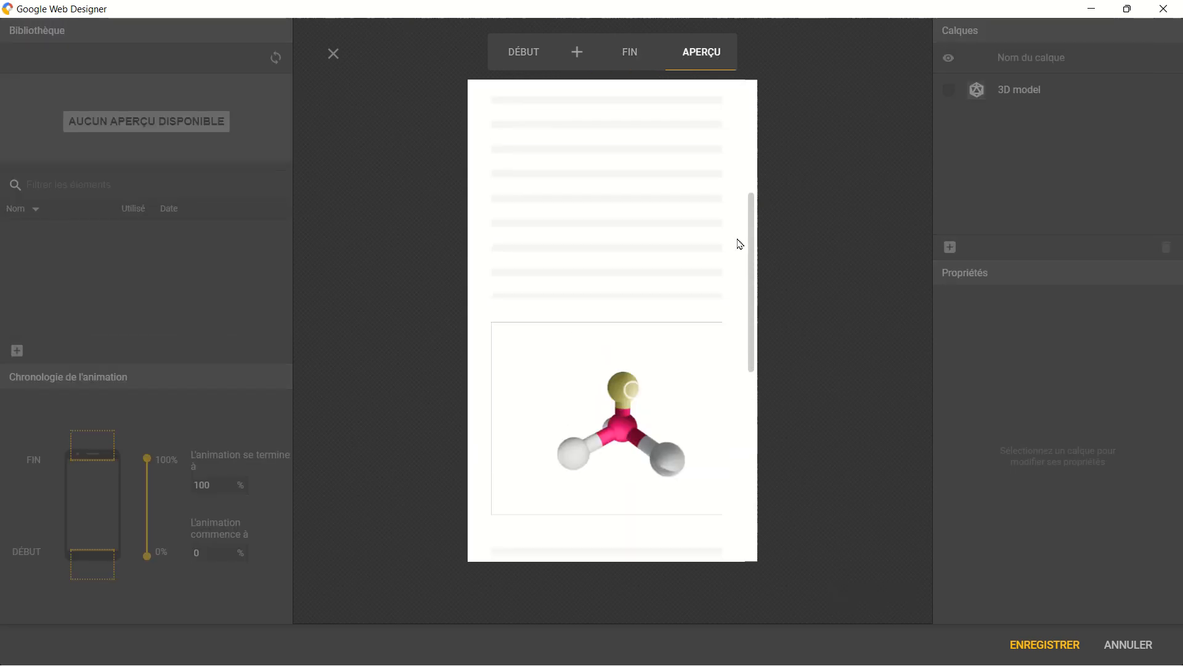
{"action": "scroll", "coordinate": [740, 244], "scroll_direction": "down", "scroll_amount": 2}
{"action": "scroll", "coordinate": [739, 244], "scroll_direction": "down", "scroll_amount": 3}
{"action": "scroll", "coordinate": [739, 244], "scroll_direction": "up", "scroll_amount": 3}
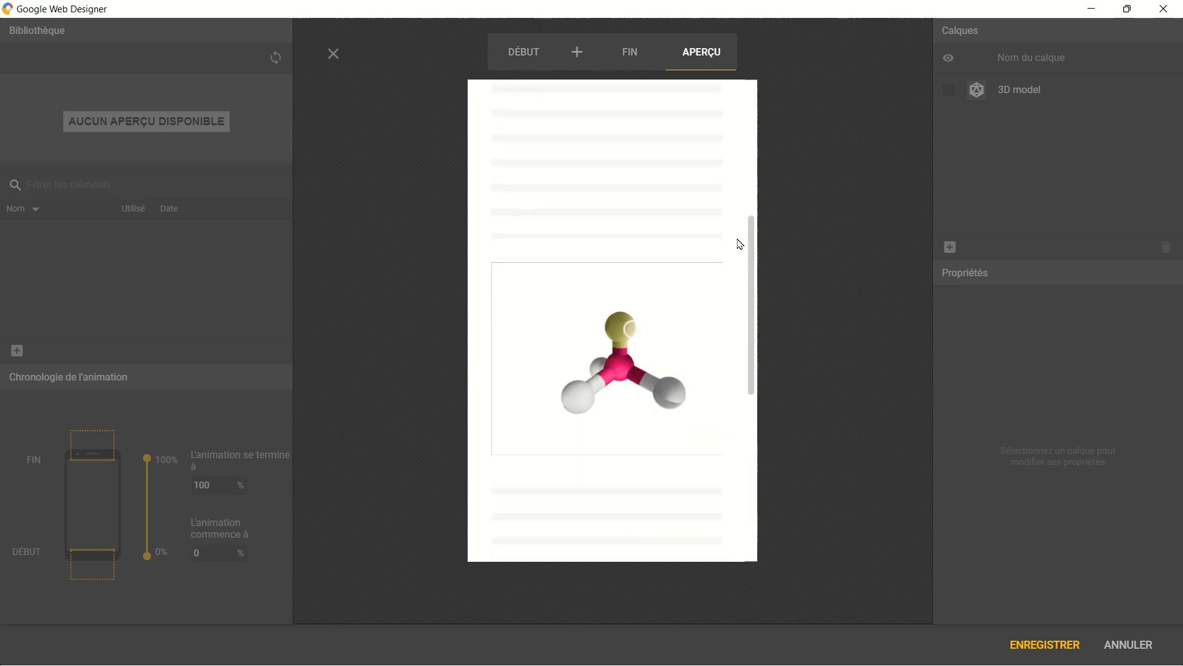
{"action": "scroll", "coordinate": [740, 244], "scroll_direction": "down", "scroll_amount": 2}
{"action": "scroll", "coordinate": [740, 244], "scroll_direction": "up", "scroll_amount": 3}
{"action": "scroll", "coordinate": [740, 244], "scroll_direction": "down", "scroll_amount": 3}
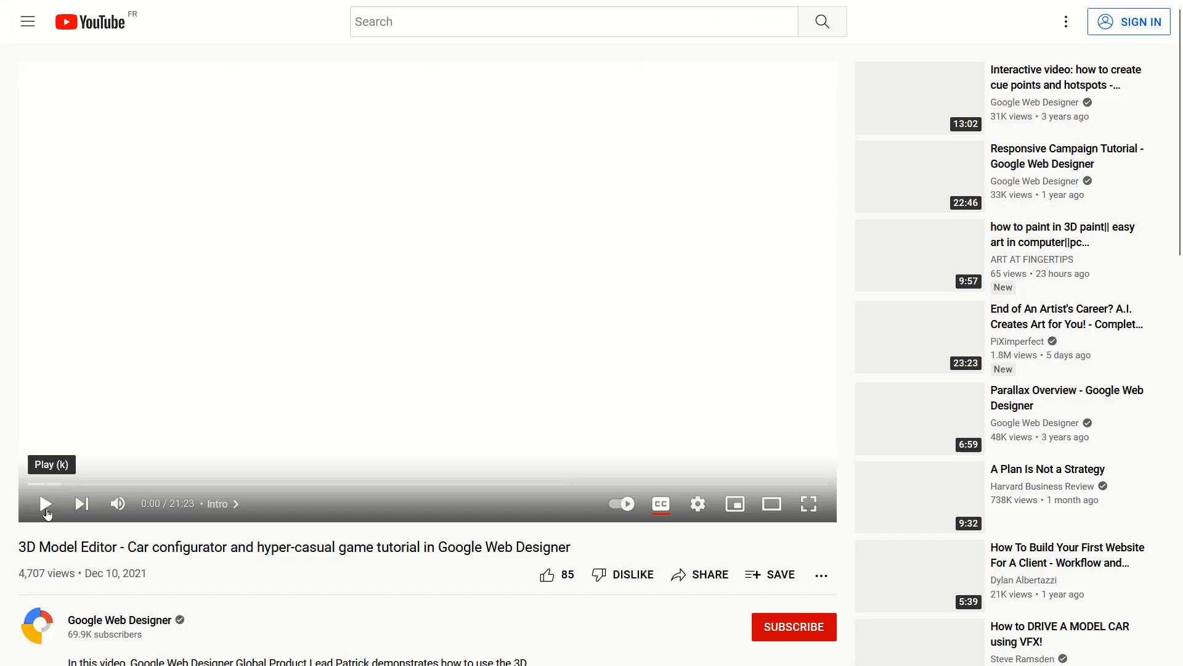
Step: Play the 3D Model Editor tutorial video on YouTube from its intro
{"action": "left_click", "coordinate": [47, 510]}
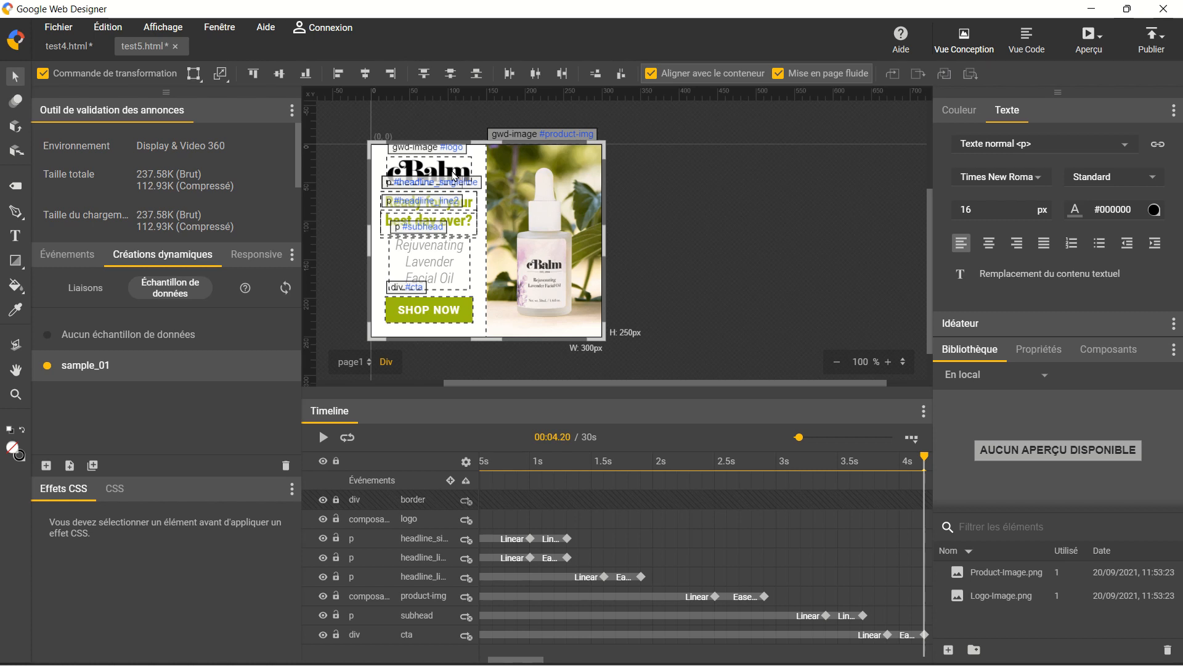
Step: In the test5 banner in Google Web Designer, select the logo, the subhead text and the SHOP NOW button one after another
{"action": "left_click", "coordinate": [456, 174]}
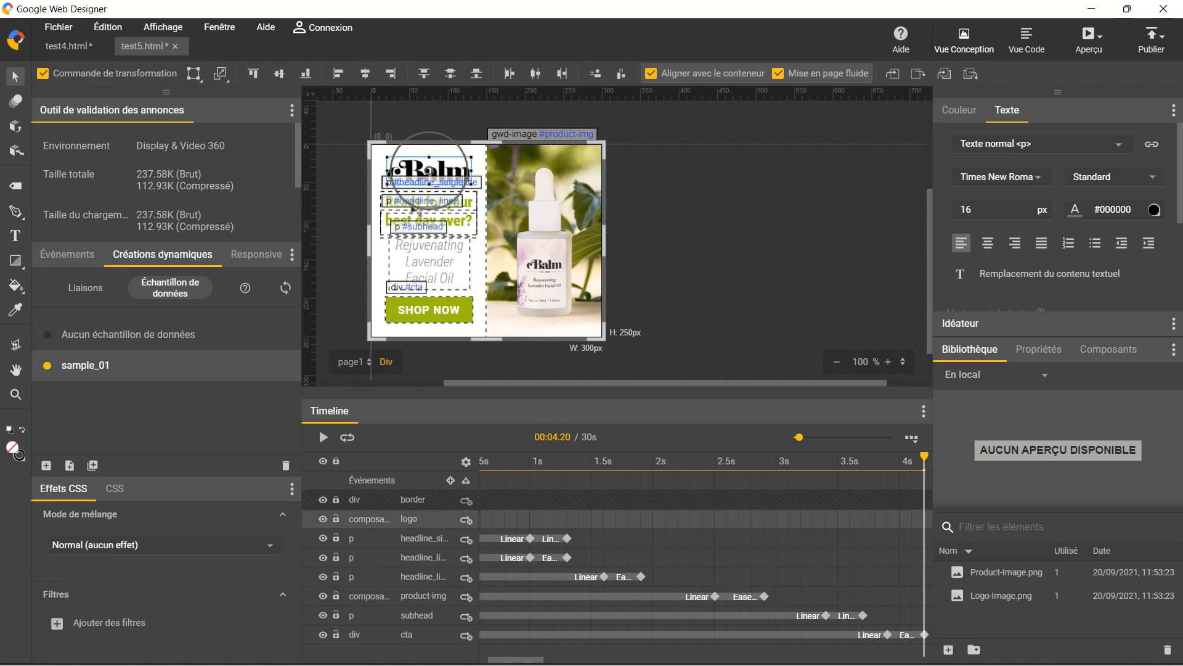
{"action": "left_click", "coordinate": [462, 210]}
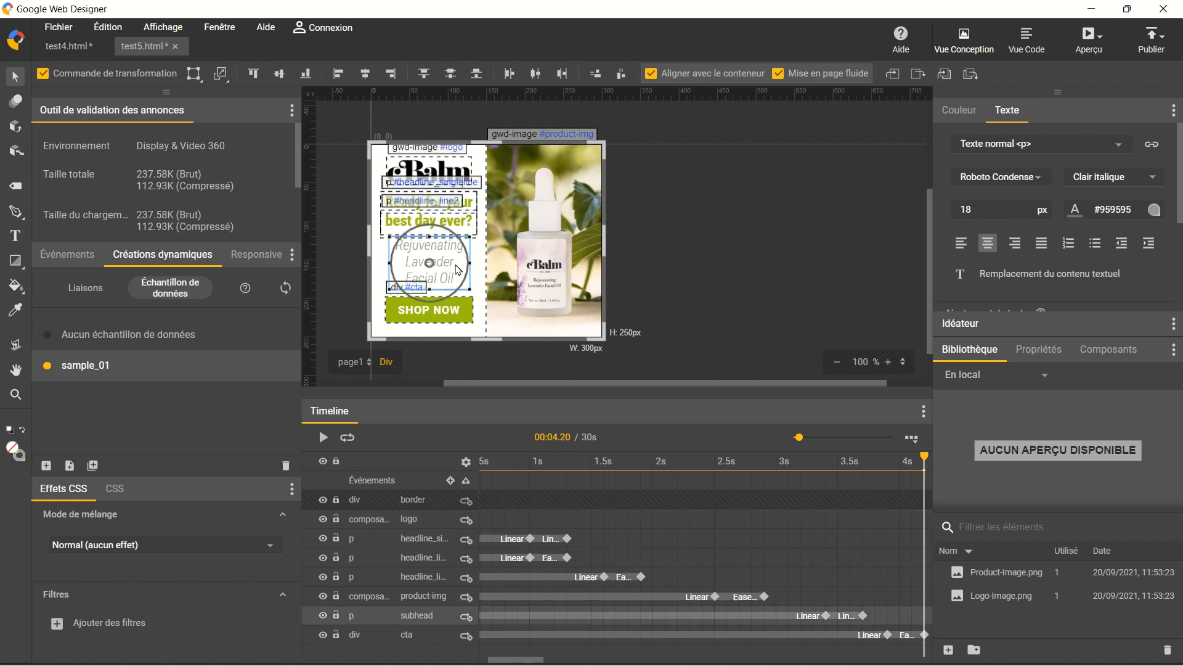
{"action": "left_click", "coordinate": [431, 310]}
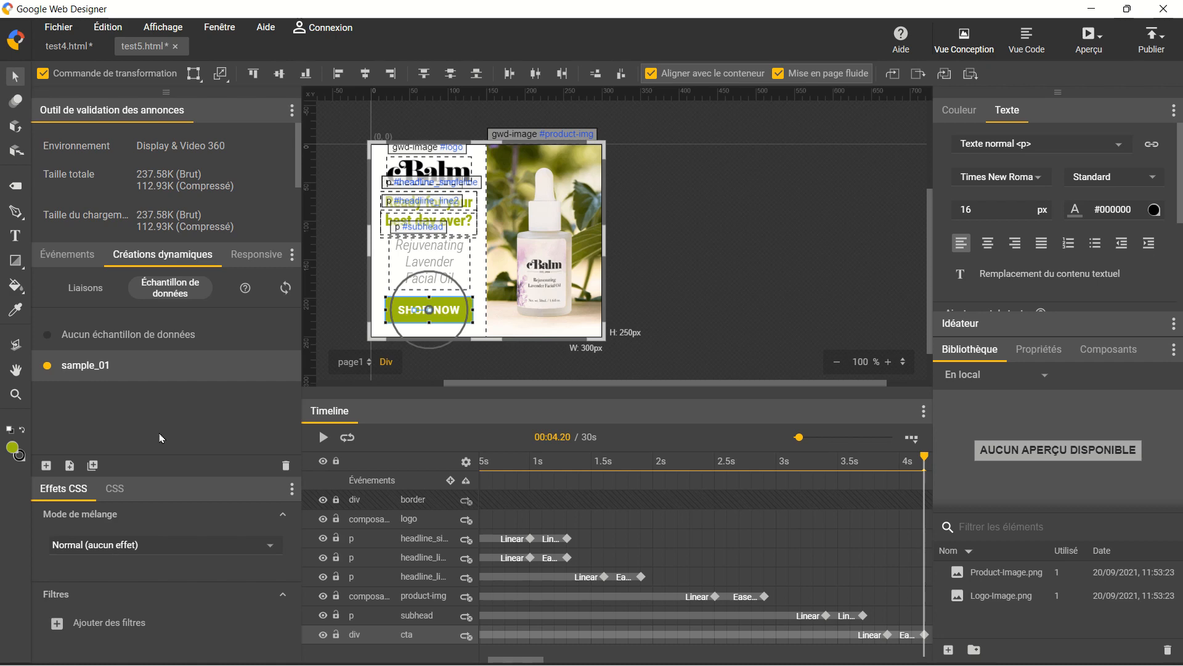
Step: Examine the fields of the sample_01 data sample and close it without saving
{"action": "double_click", "coordinate": [90, 368]}
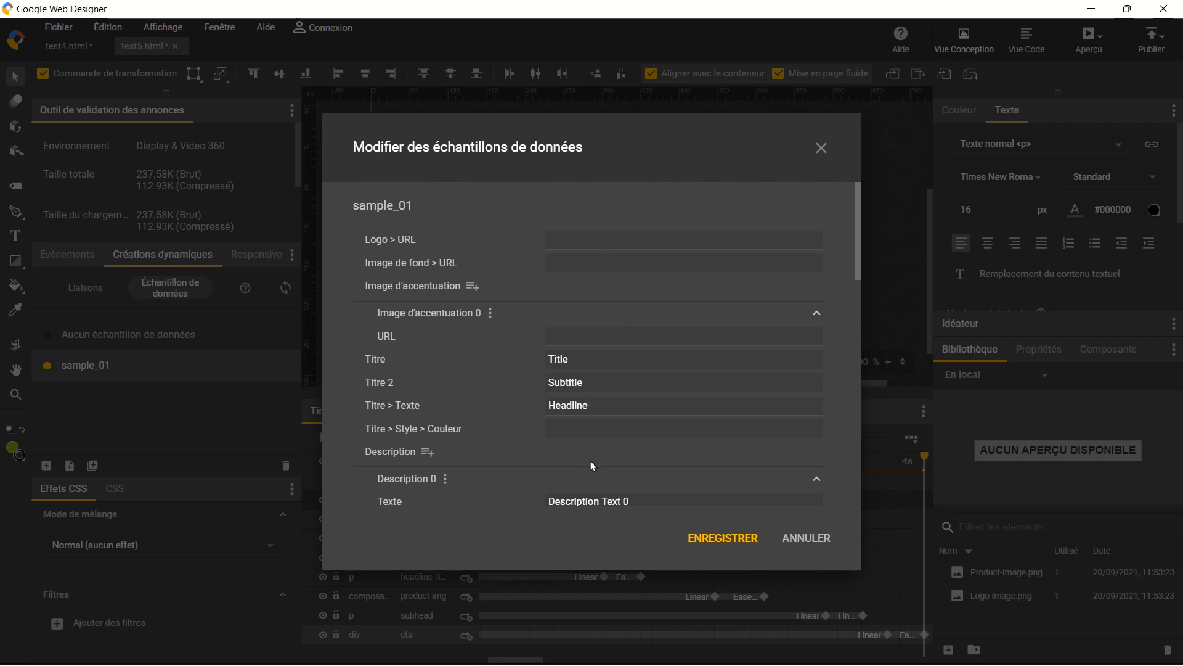
{"action": "scroll", "coordinate": [592, 464], "scroll_direction": "down", "scroll_amount": 6}
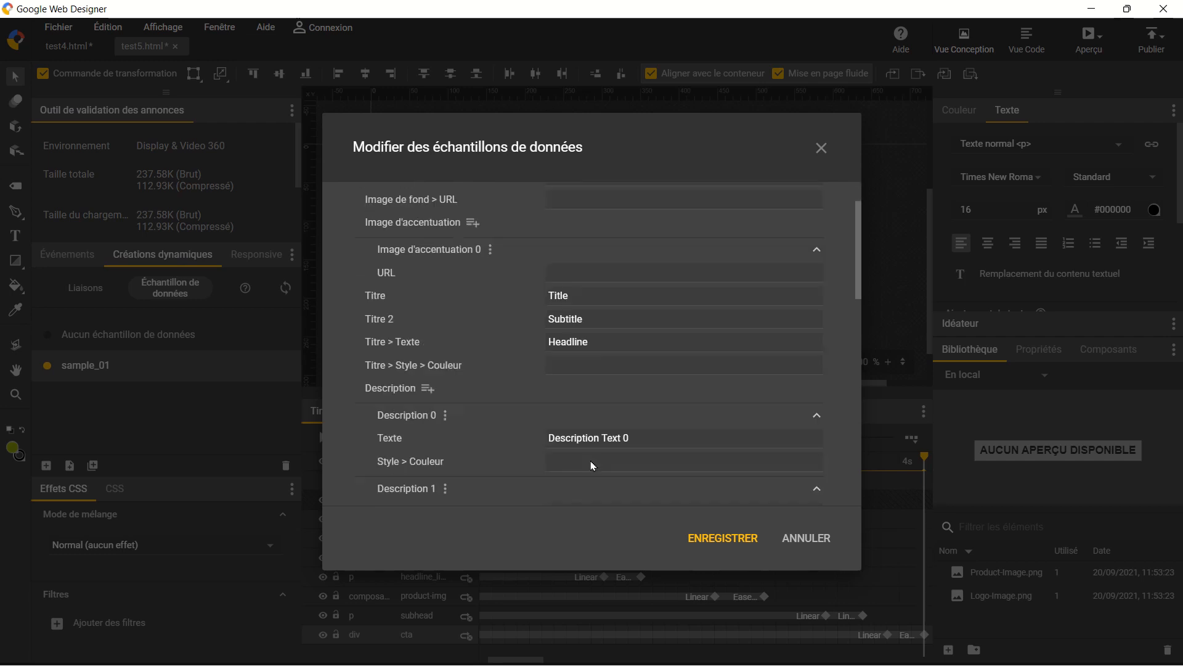
{"action": "left_click", "coordinate": [801, 543]}
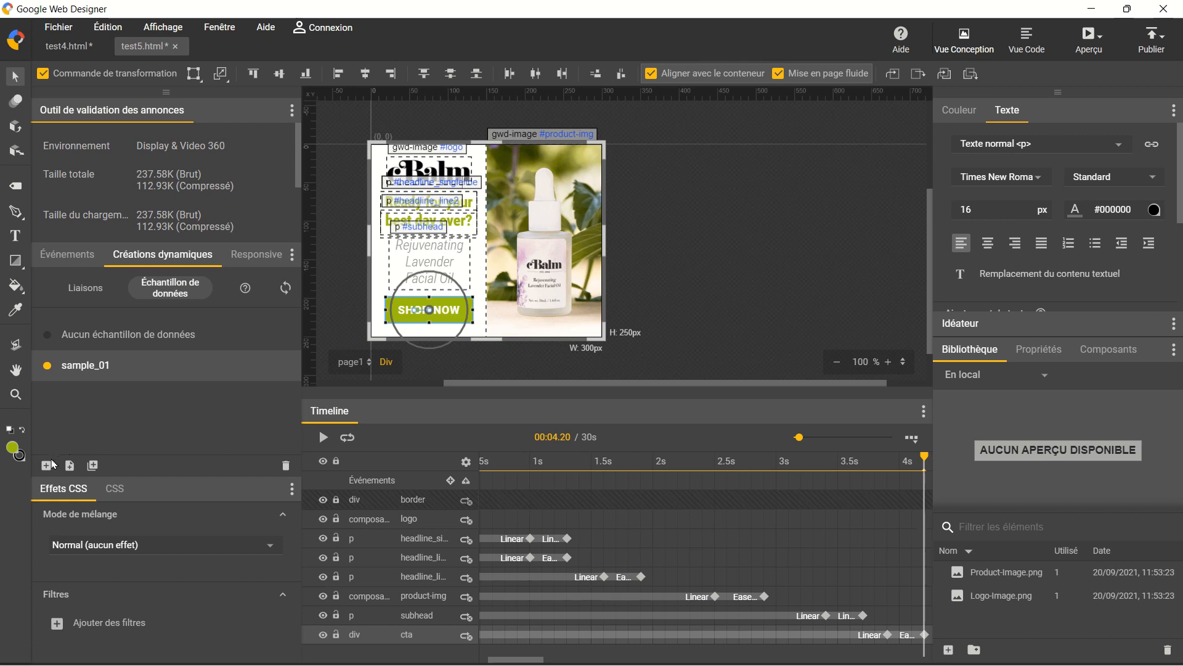
Step: Open the dynamic properties for adding a binding and examine the data schema settings and the bindings list
{"action": "left_click", "coordinate": [86, 294]}
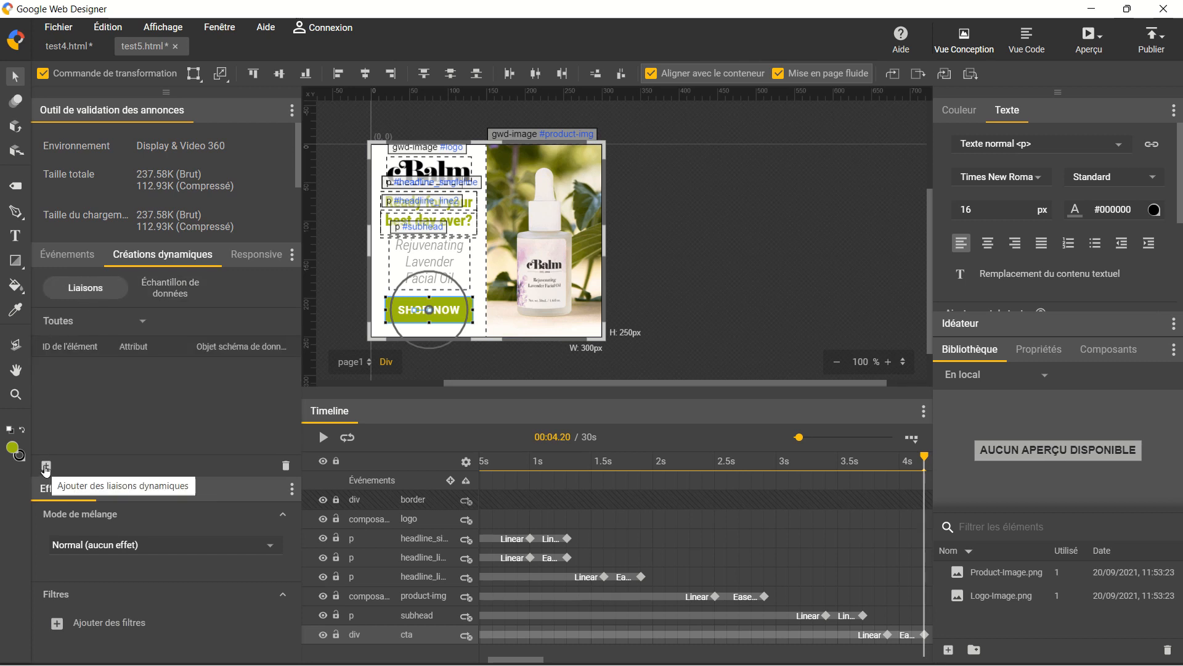
{"action": "left_click", "coordinate": [45, 466]}
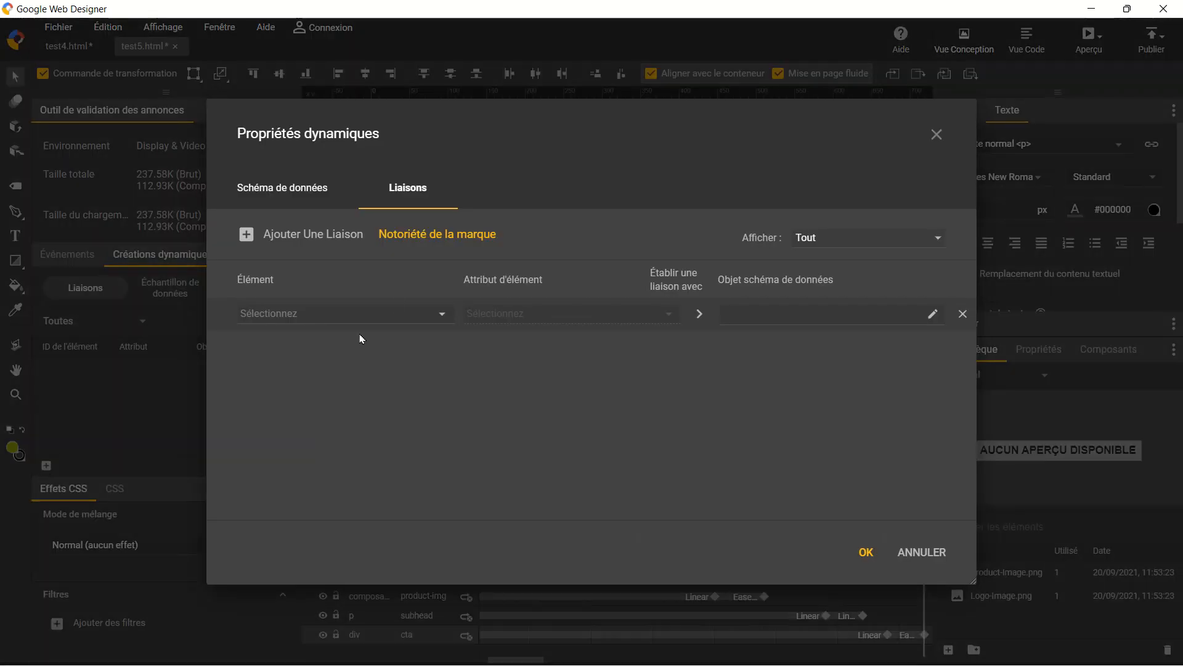
{"action": "left_click", "coordinate": [300, 190]}
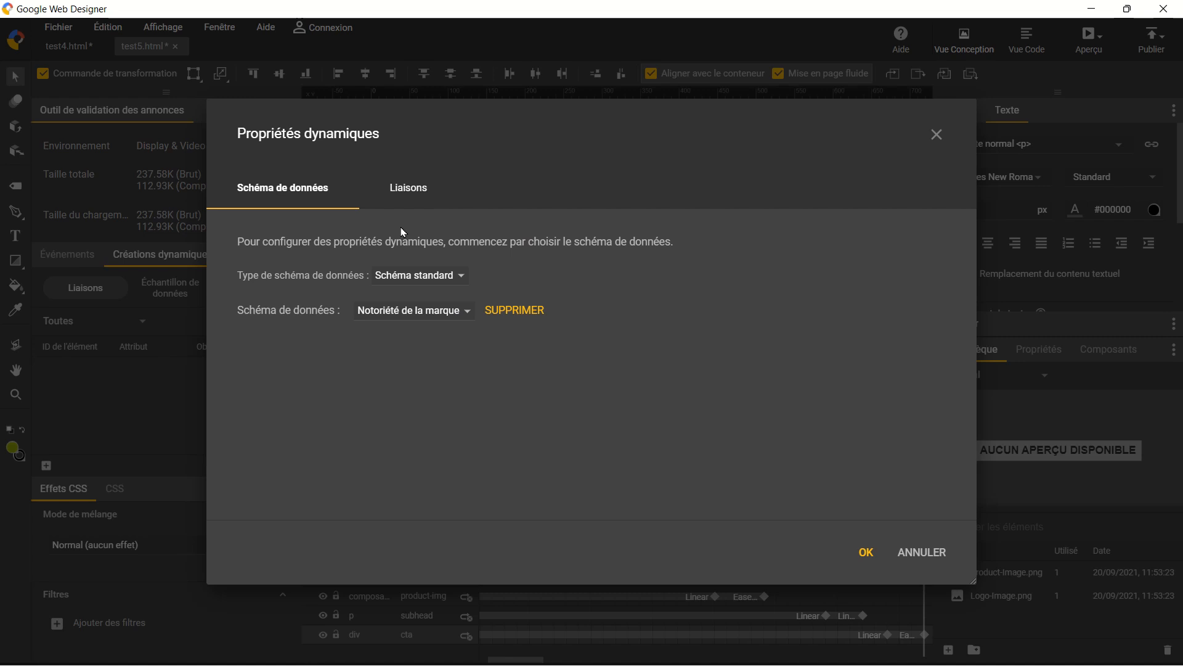
{"action": "left_click", "coordinate": [420, 191]}
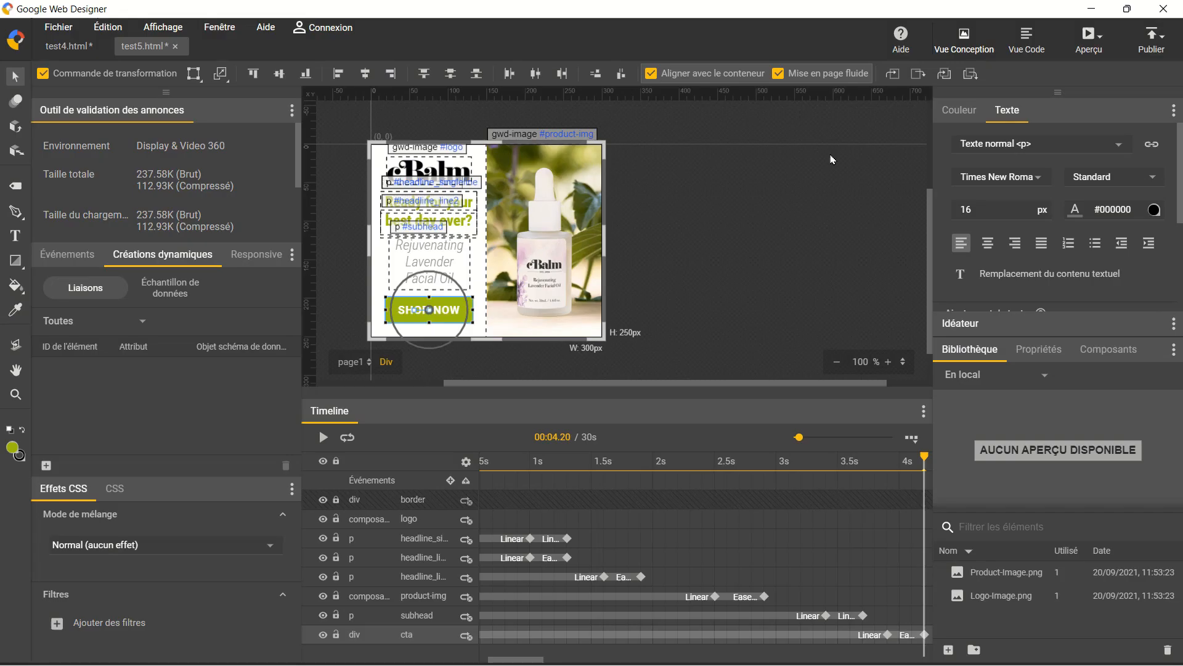
Step: Check the available publishing destinations, view the test5 banner's source code and return to the design view
{"action": "left_click", "coordinate": [1167, 48]}
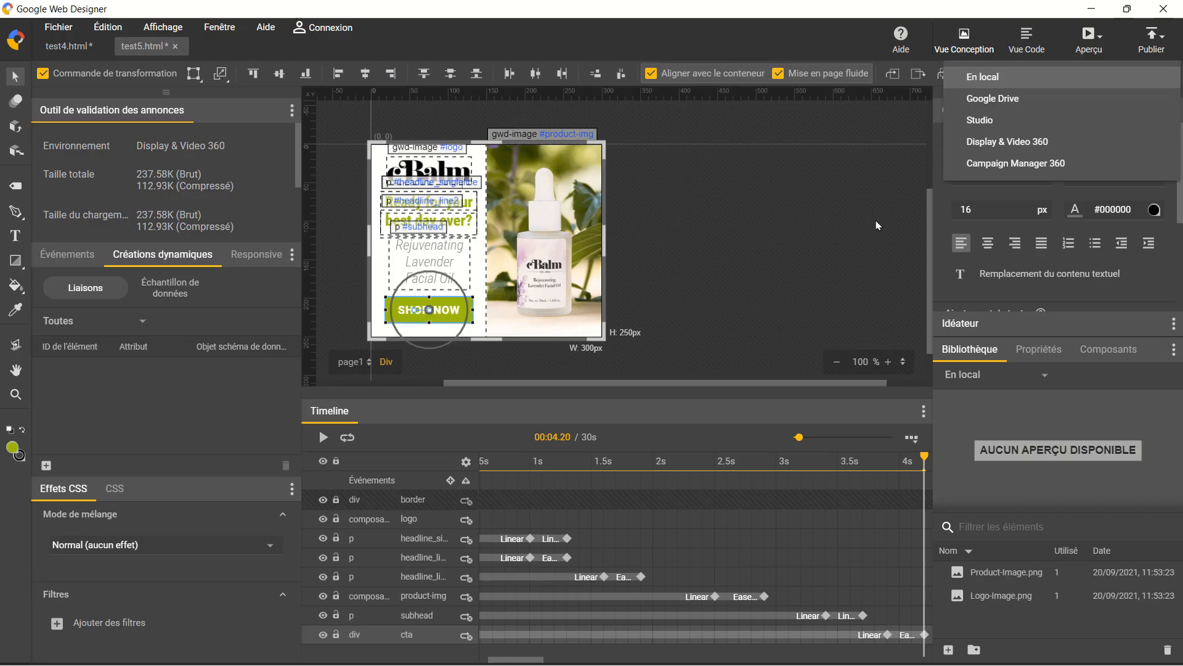
{"action": "left_click", "coordinate": [1035, 46]}
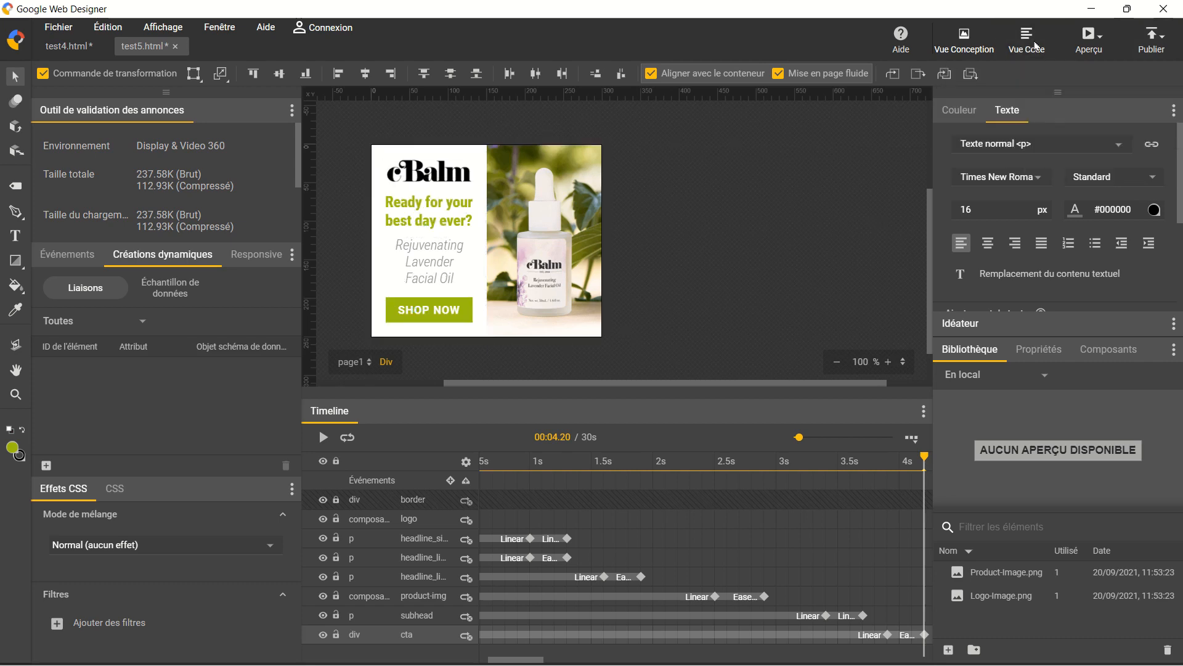
{"action": "left_click", "coordinate": [1033, 45]}
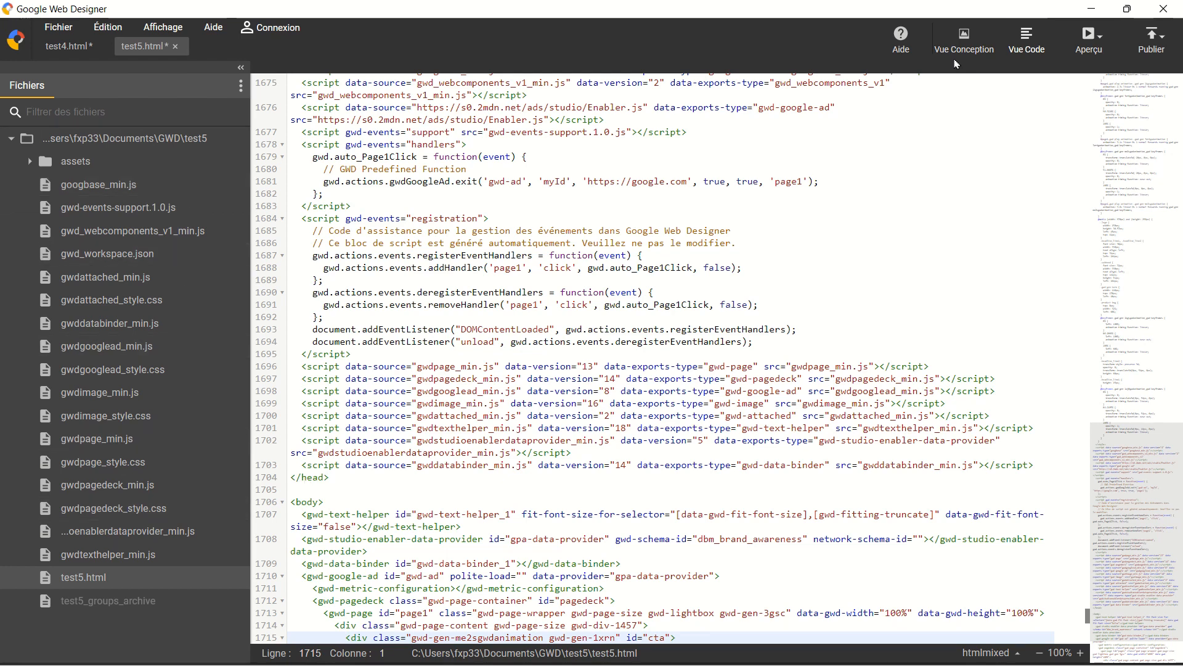
{"action": "left_click", "coordinate": [962, 42]}
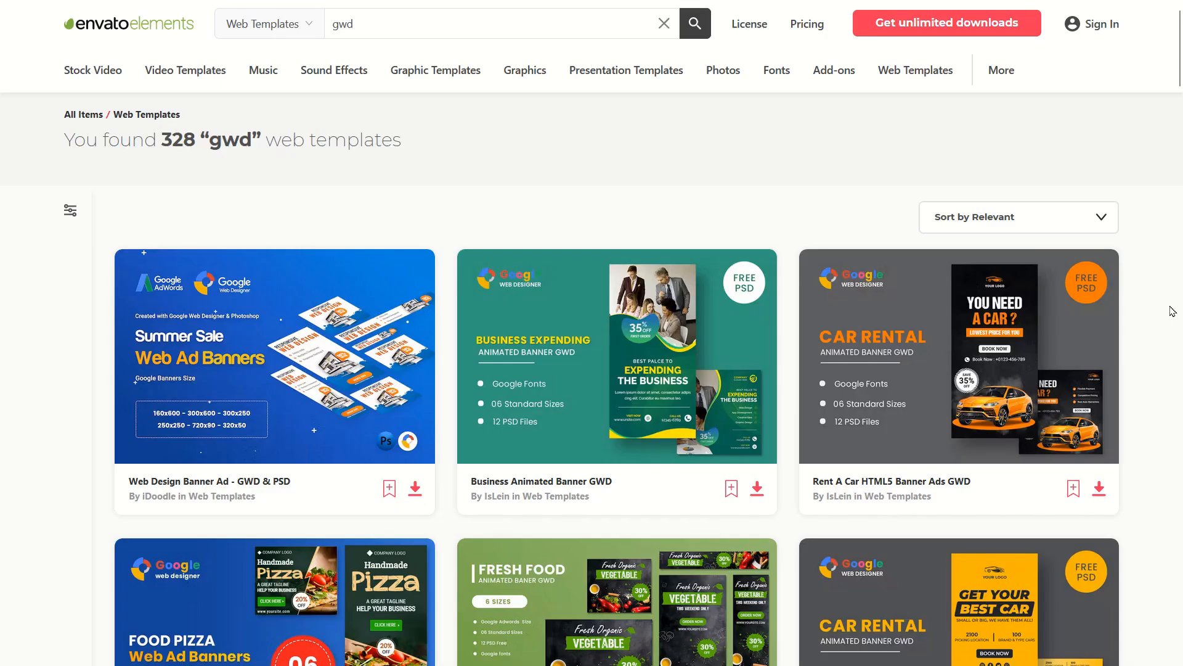
Step: Browse the web template results for gwd on Envato Elements to examine the available animated banner designs
{"action": "scroll", "coordinate": [1164, 327], "scroll_direction": "down", "scroll_amount": 2}
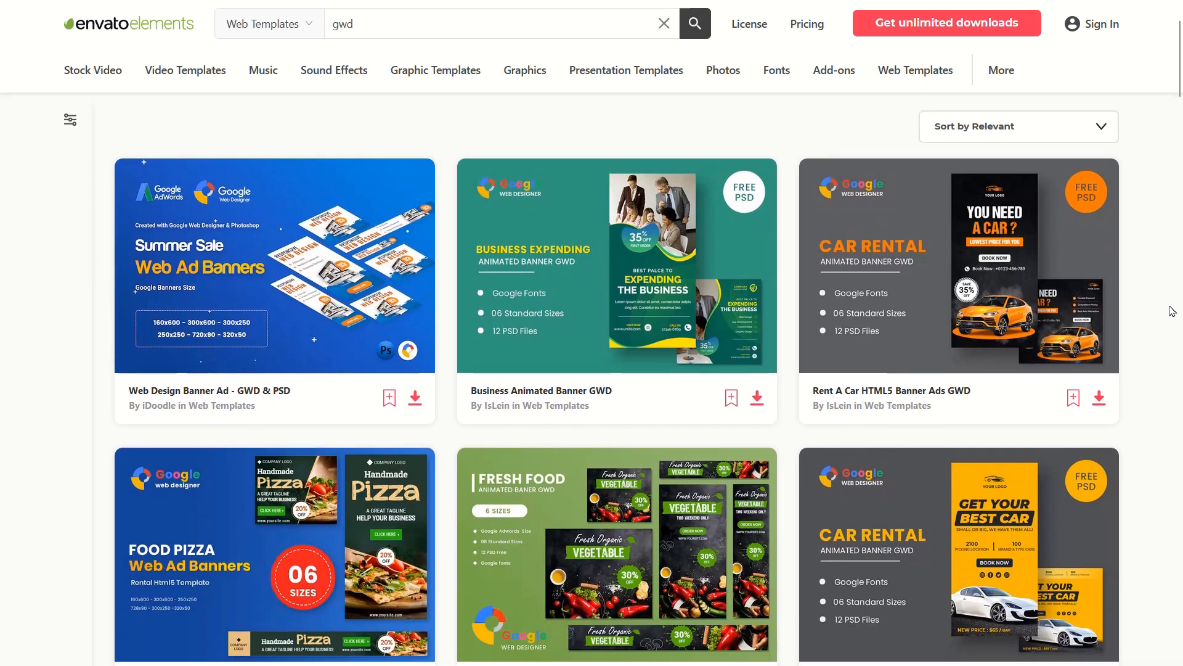
{"action": "scroll", "coordinate": [1159, 345], "scroll_direction": "down", "scroll_amount": 8}
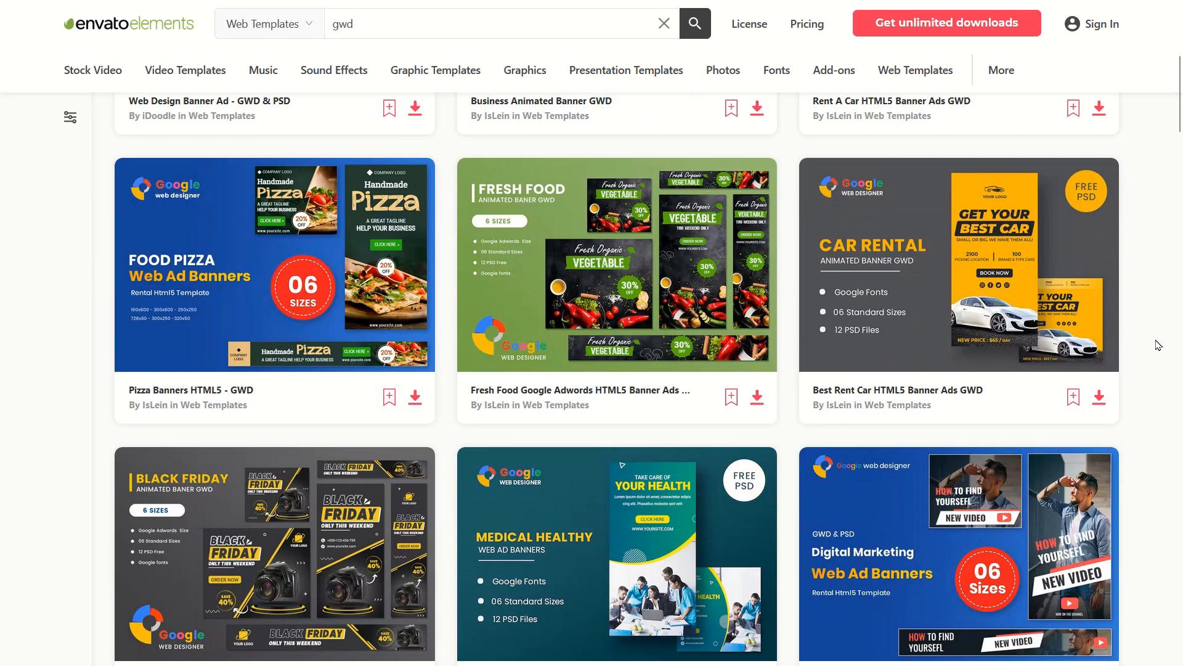
{"action": "scroll", "coordinate": [1159, 345], "scroll_direction": "down", "scroll_amount": 3}
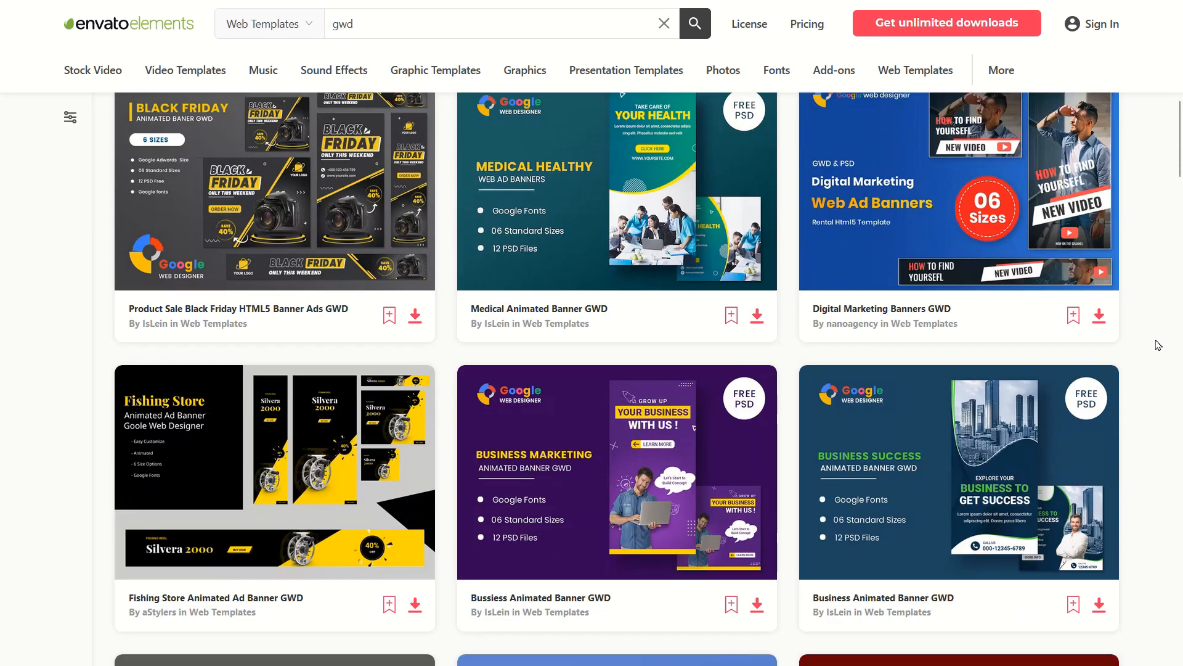
{"action": "scroll", "coordinate": [1159, 345], "scroll_direction": "down", "scroll_amount": 4}
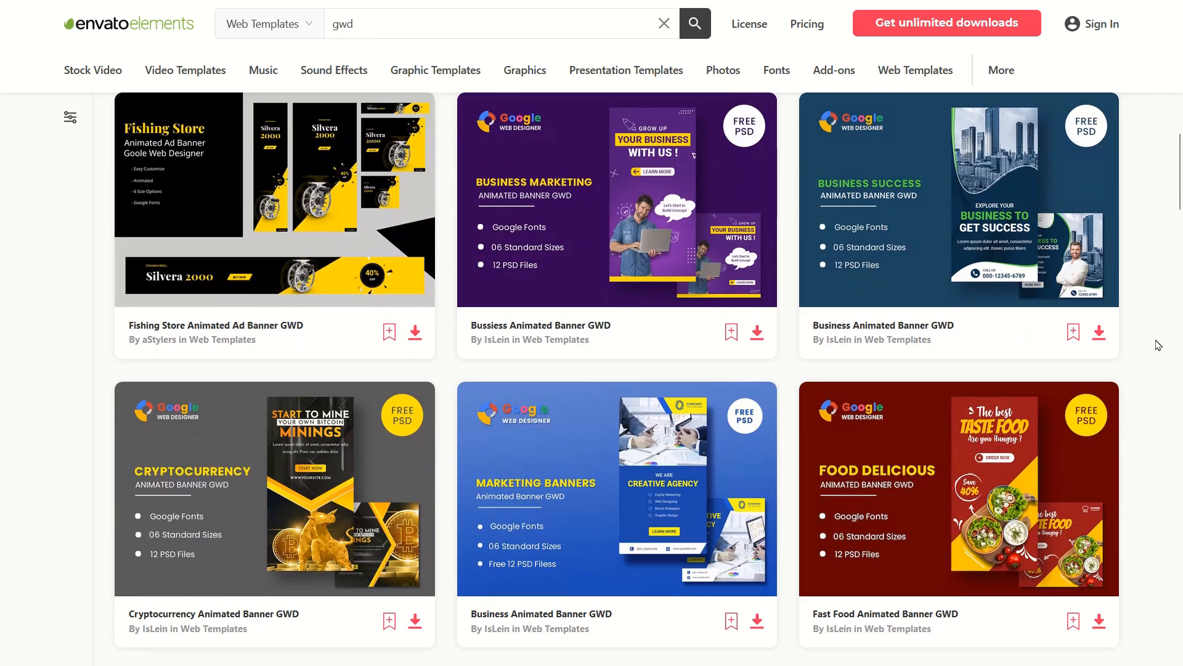
{"action": "scroll", "coordinate": [1159, 346], "scroll_direction": "down", "scroll_amount": 1}
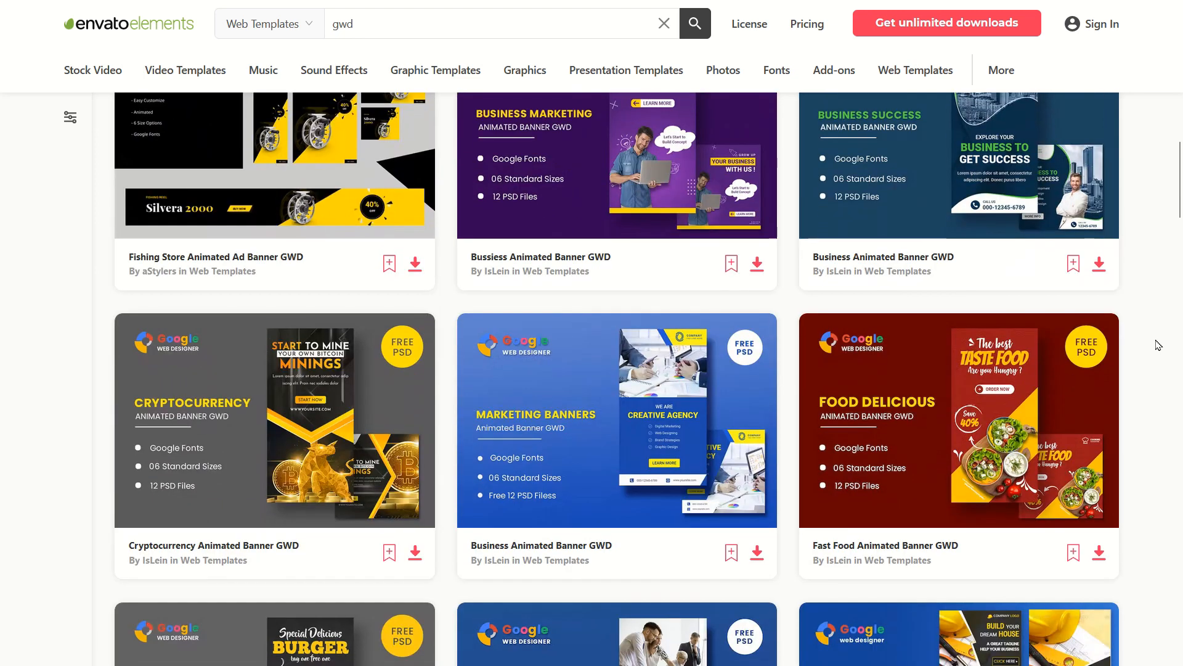
{"action": "scroll", "coordinate": [1159, 345], "scroll_direction": "down", "scroll_amount": 3}
{"action": "scroll", "coordinate": [1159, 345], "scroll_direction": "down", "scroll_amount": 6}
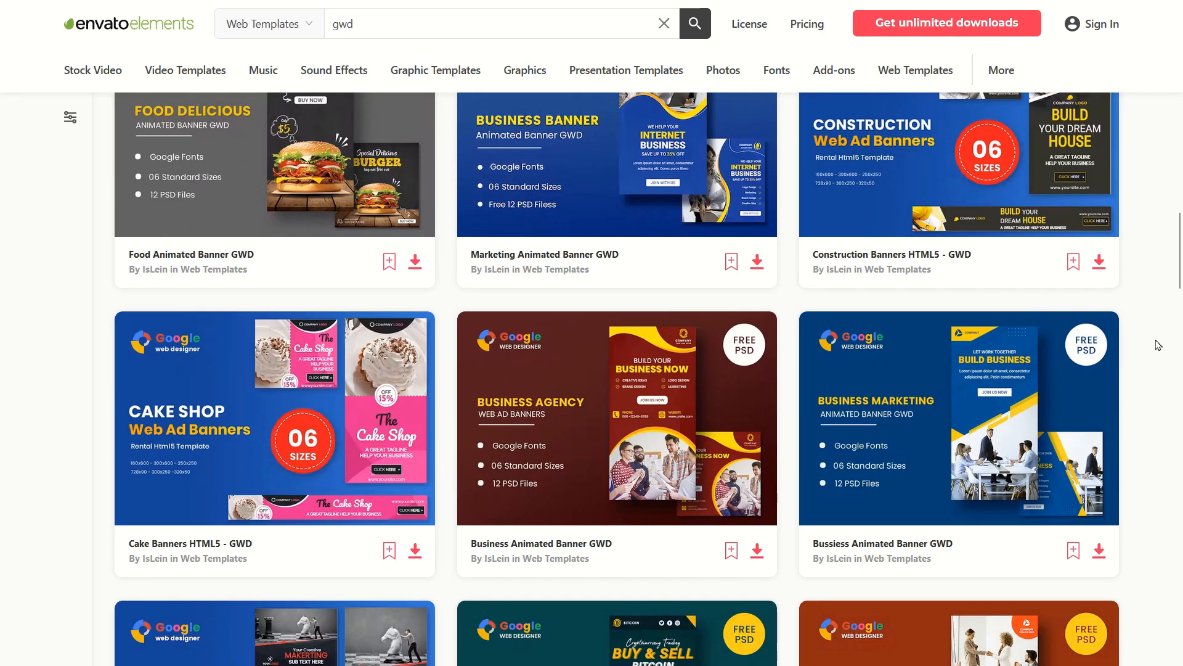
{"action": "scroll", "coordinate": [1159, 345], "scroll_direction": "down", "scroll_amount": 2}
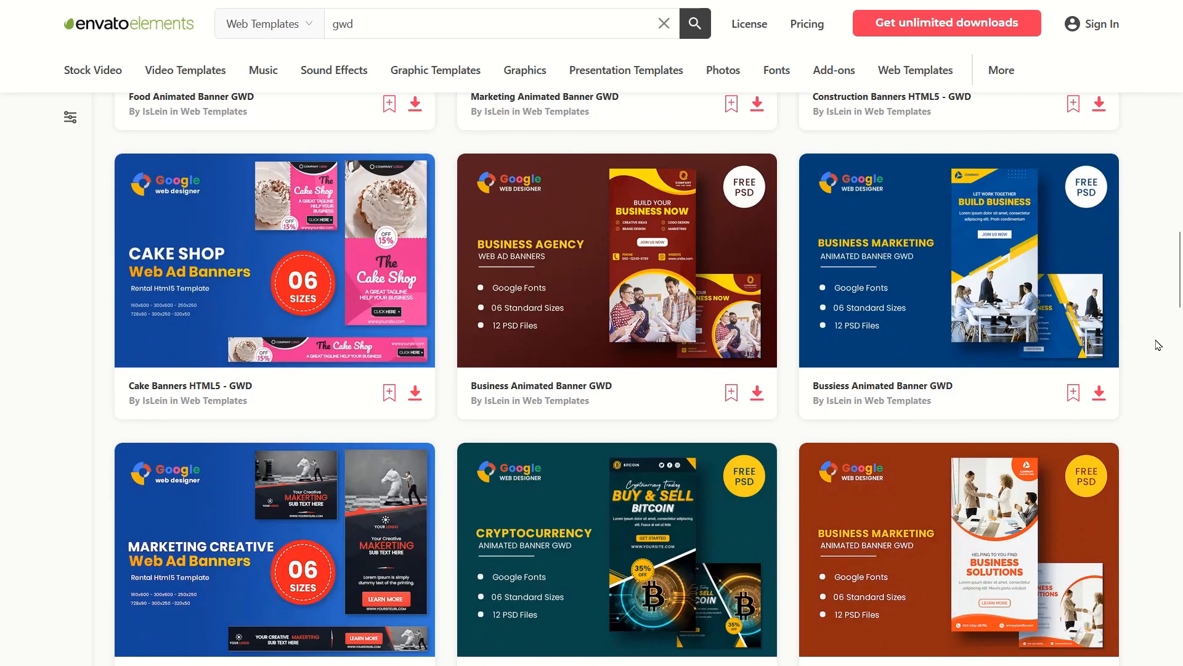